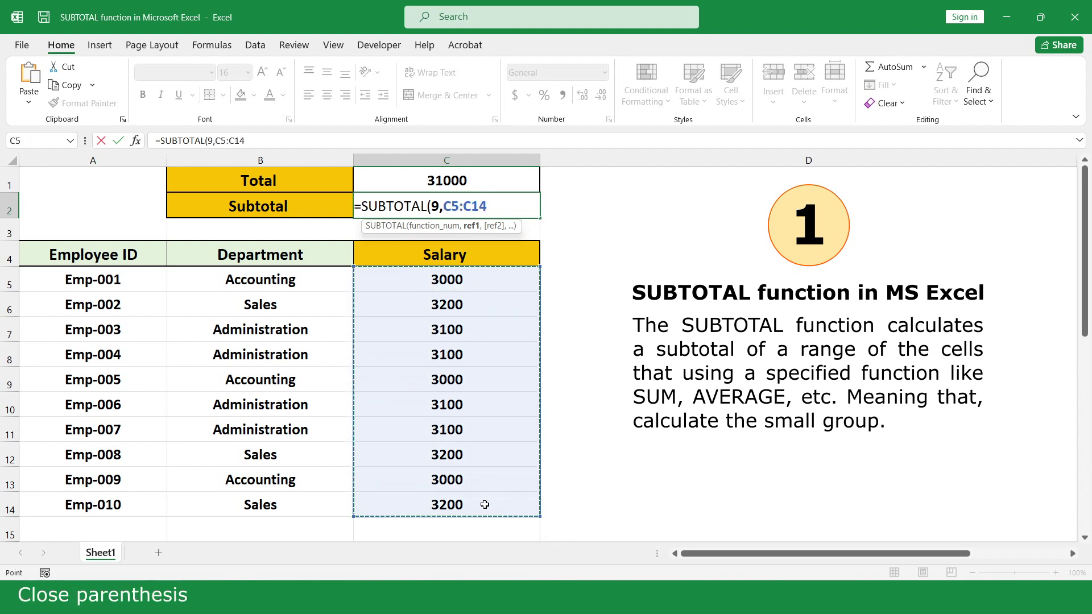
Complete the Subtotal formula in C2 as =SUBTOTAL(9,C5:C14).
text())
key(Return)
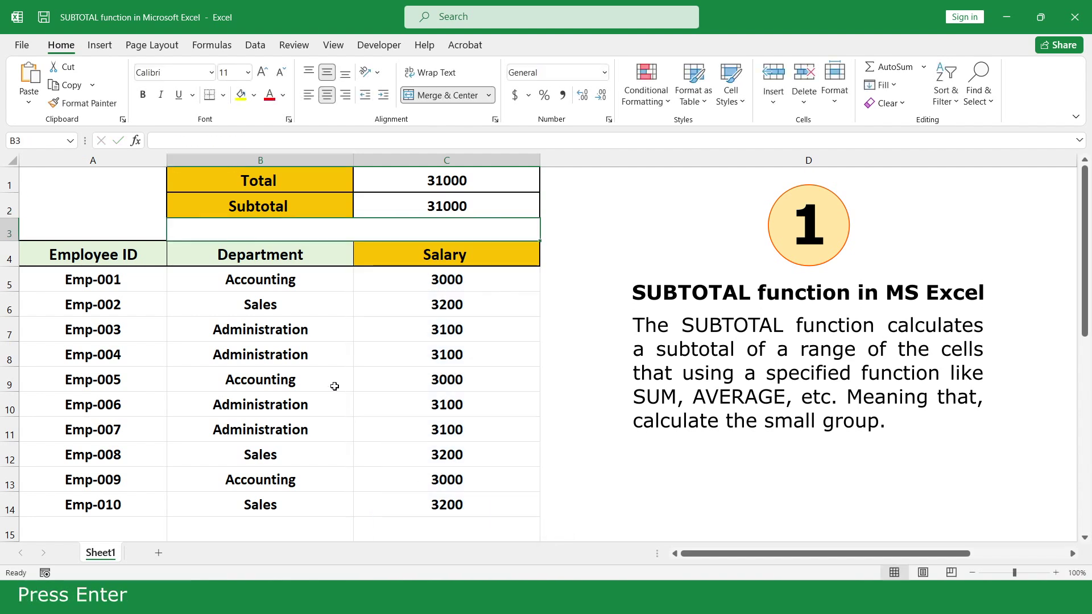
Add a filter to the Department column, covering B4:B14.
drag(313, 254, 315, 505)
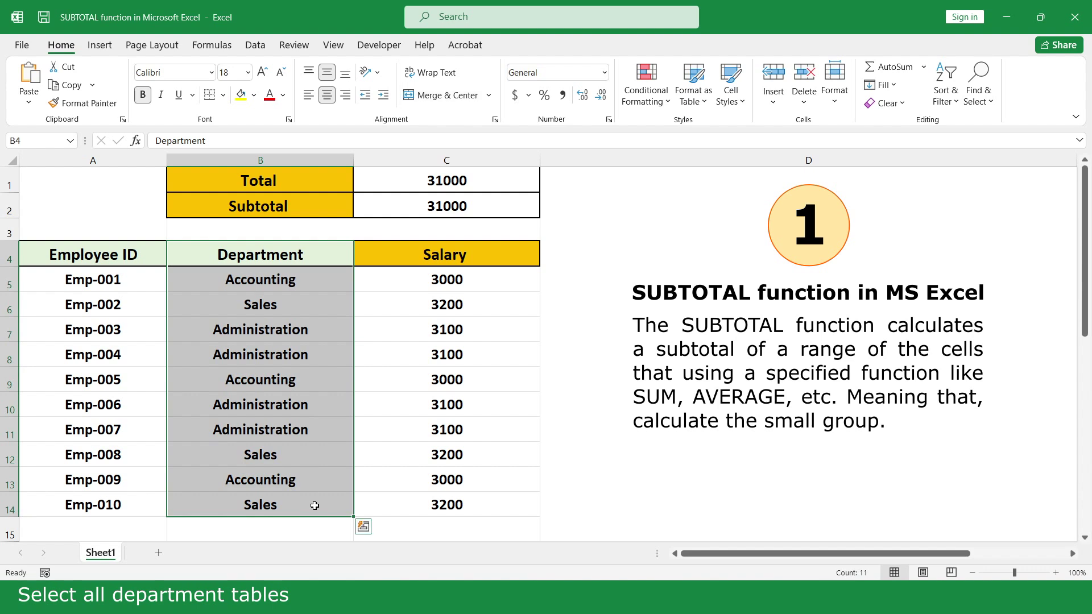
click(946, 102)
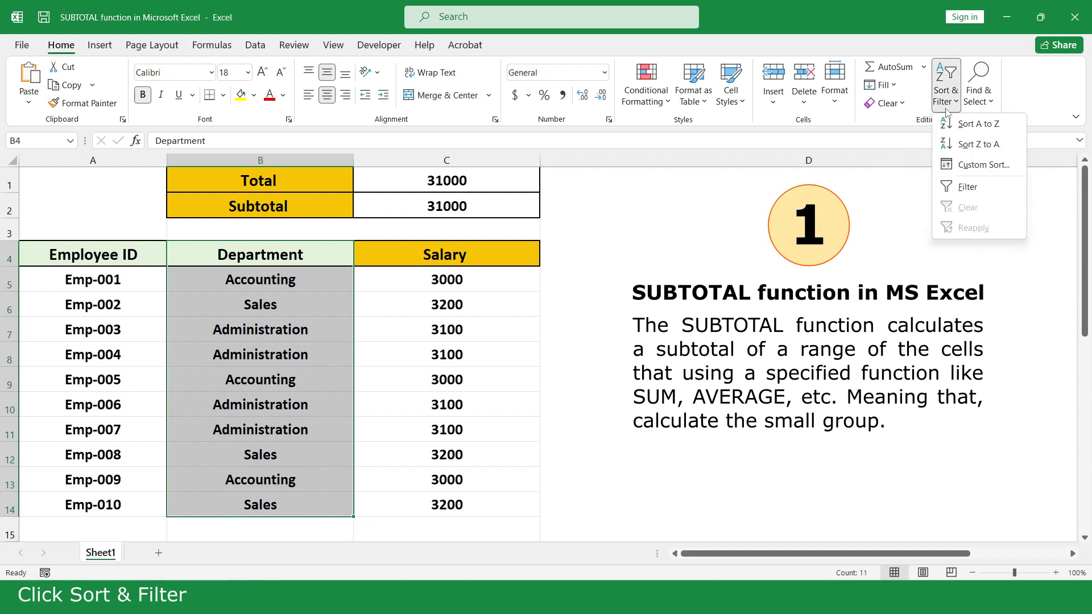
click(988, 186)
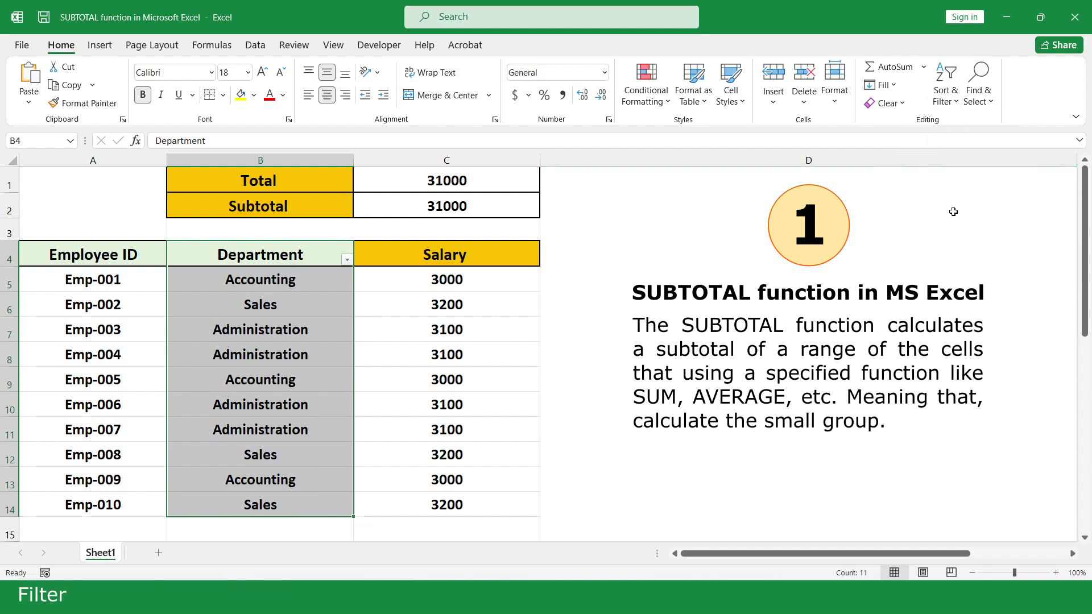
Filter the Department column to show only Accounting.
click(347, 260)
click(189, 416)
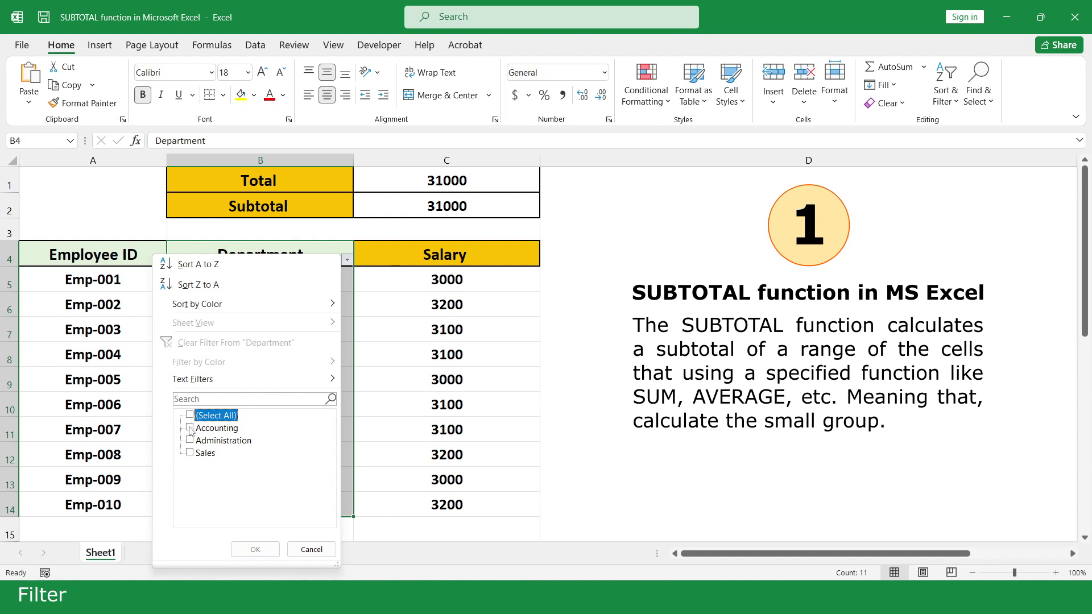
click(190, 428)
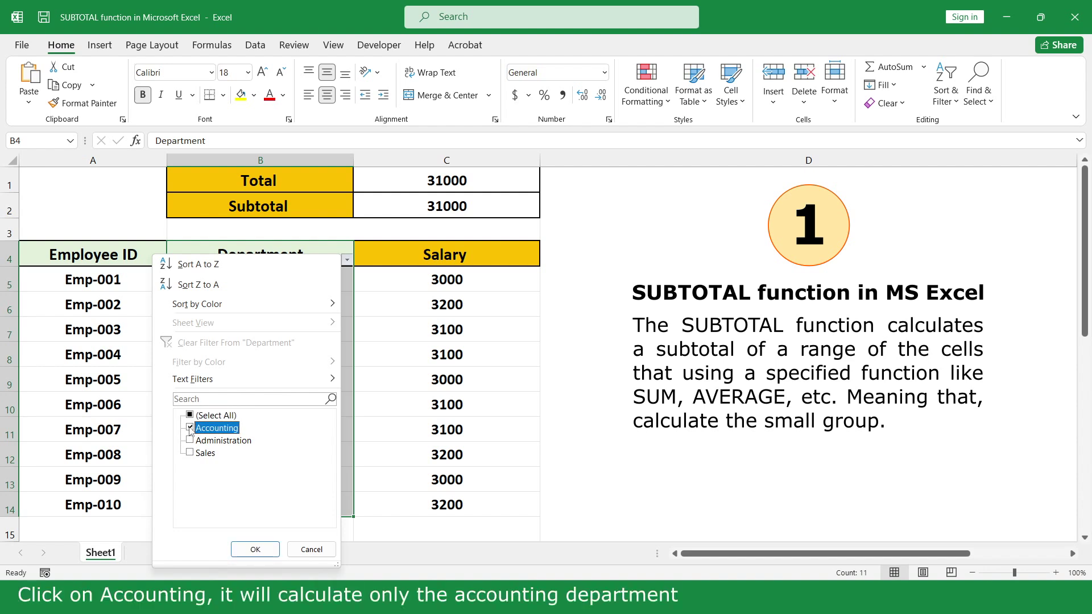
click(243, 549)
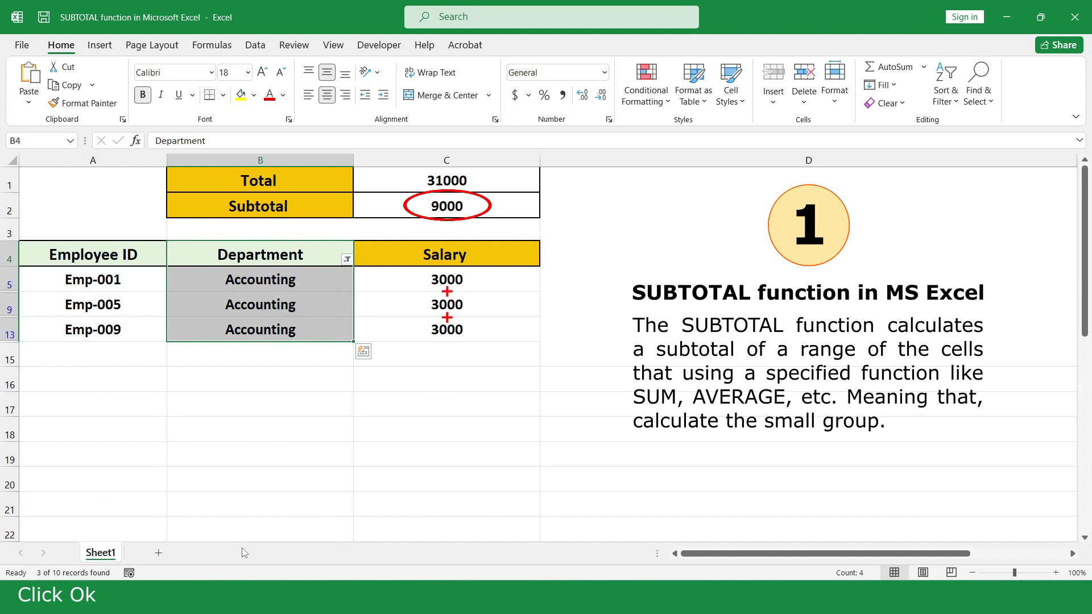
Add Sales to the departments shown by the Department filter.
click(348, 260)
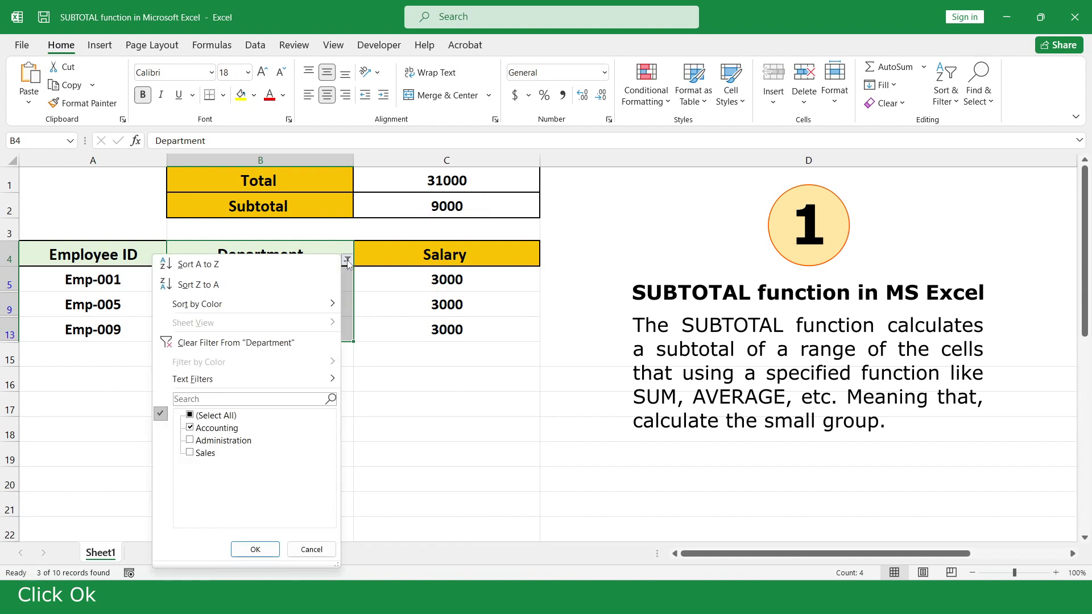
click(191, 454)
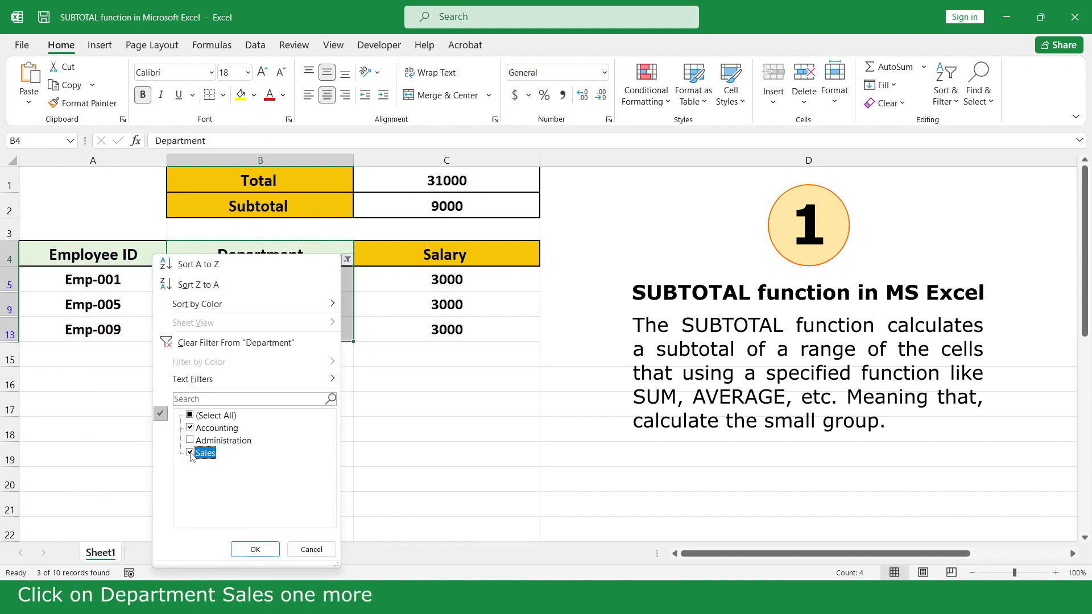
click(257, 547)
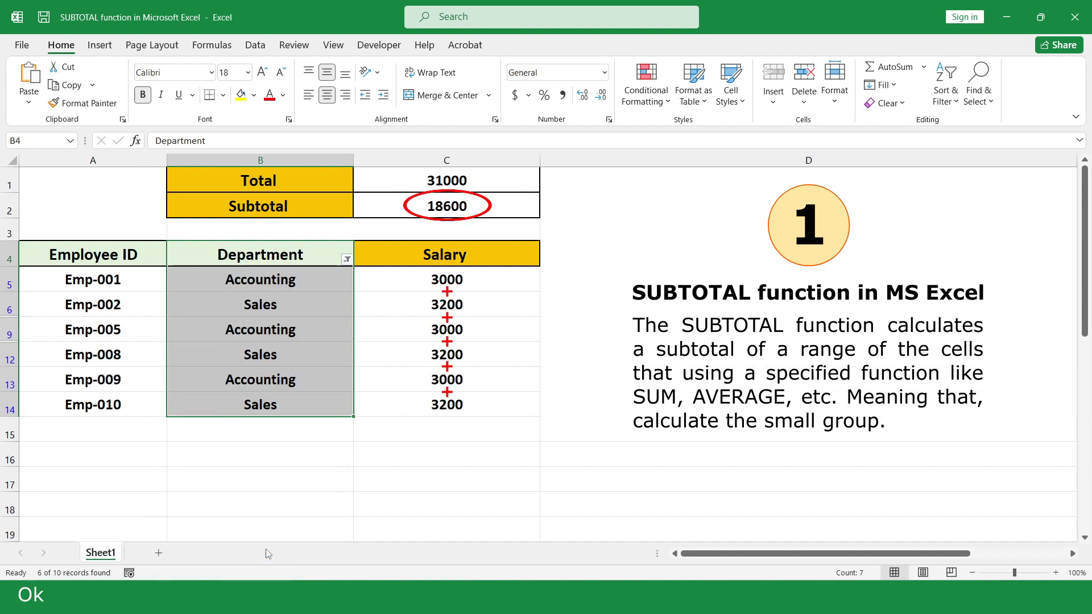
Include Administration in the Department filter as well, so every department is shown.
click(347, 259)
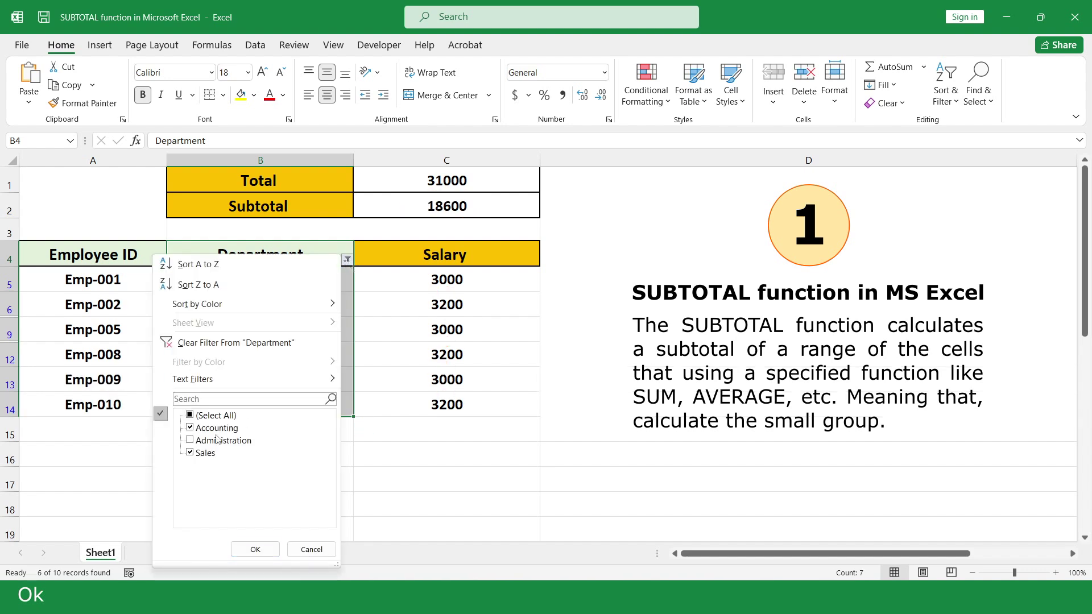
click(191, 441)
click(256, 549)
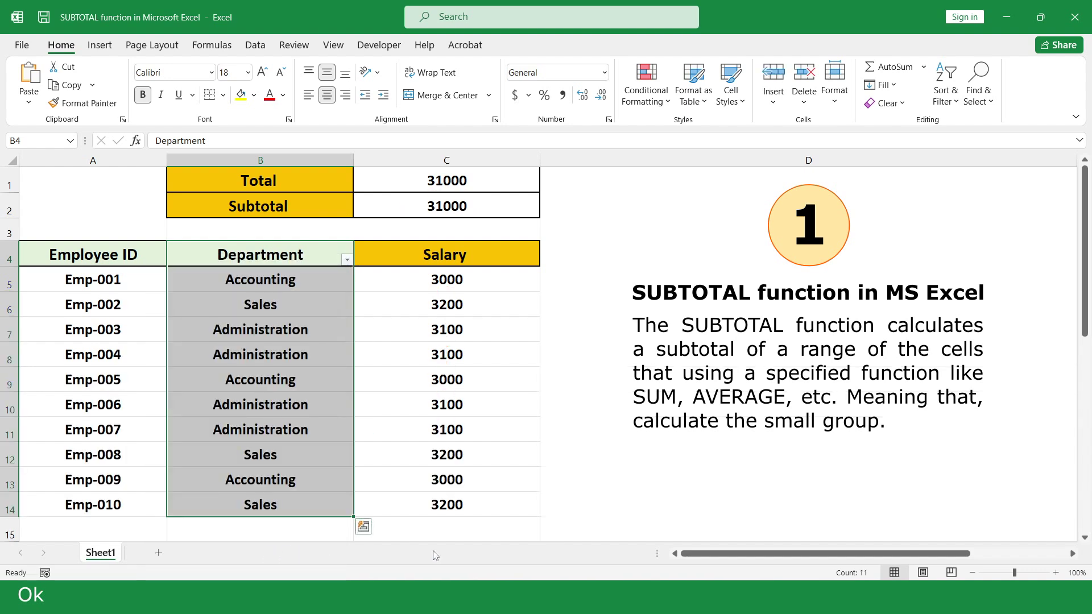
click(566, 504)
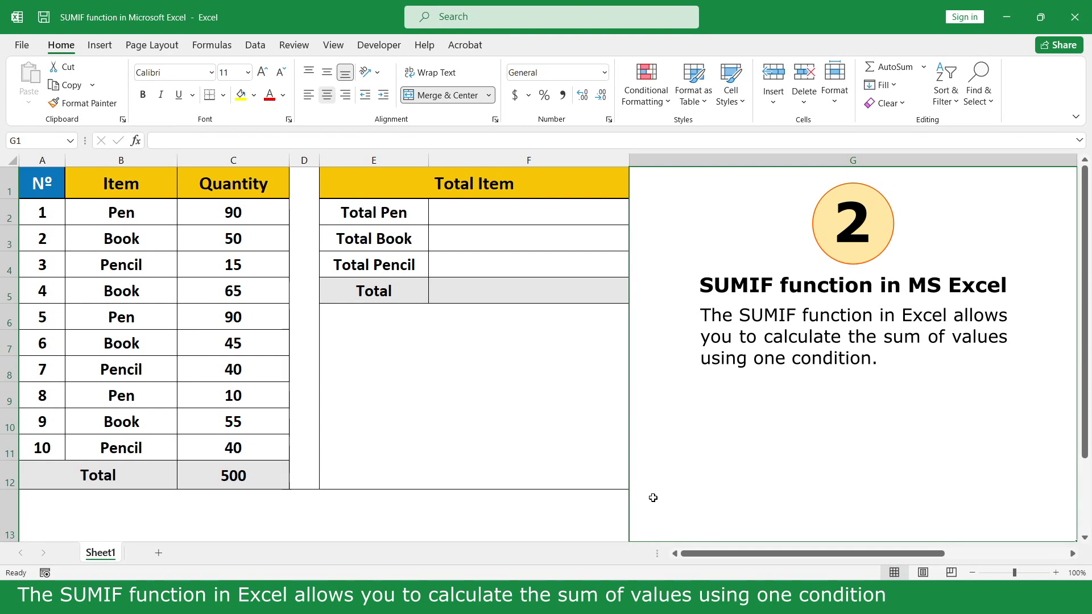
In the SUMIF workbook, calculate Total Pen in F2 with =SUMIF(B2:B11,B2,C2:C11).
click(577, 212)
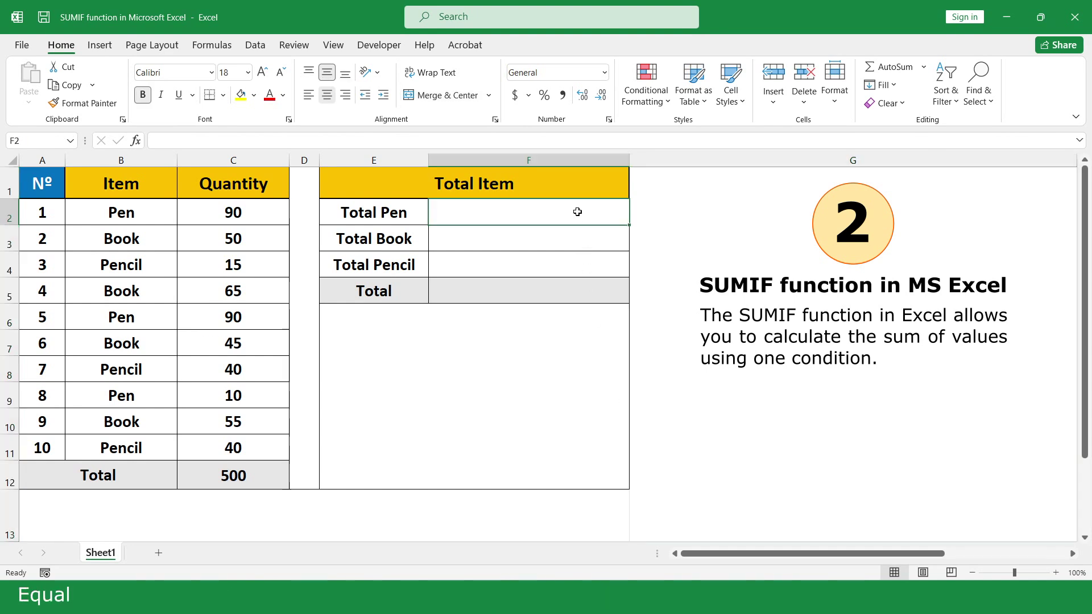
text(=su)
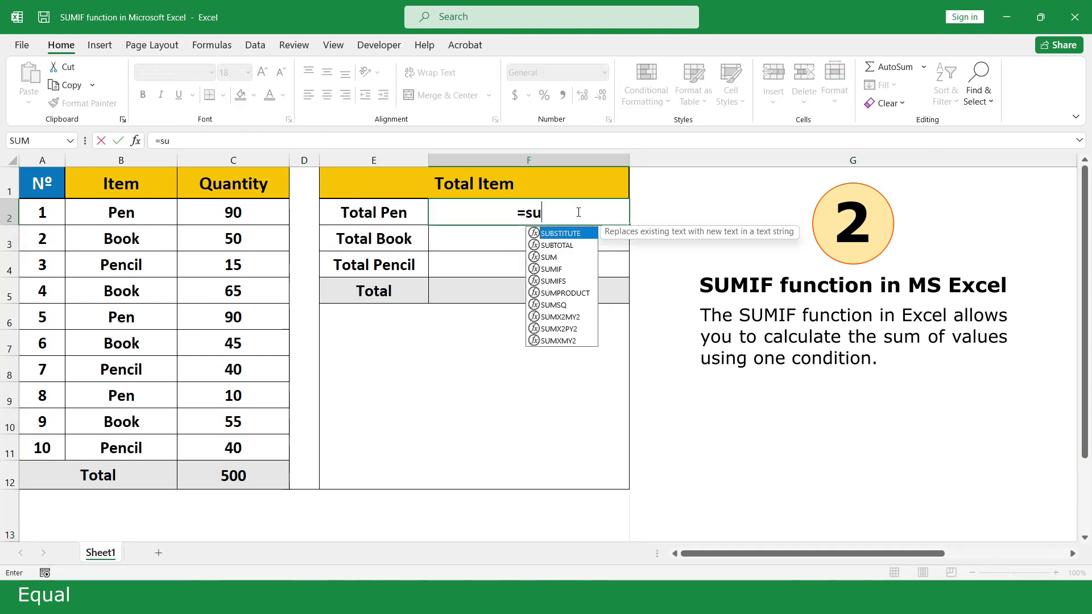
double_click(566, 269)
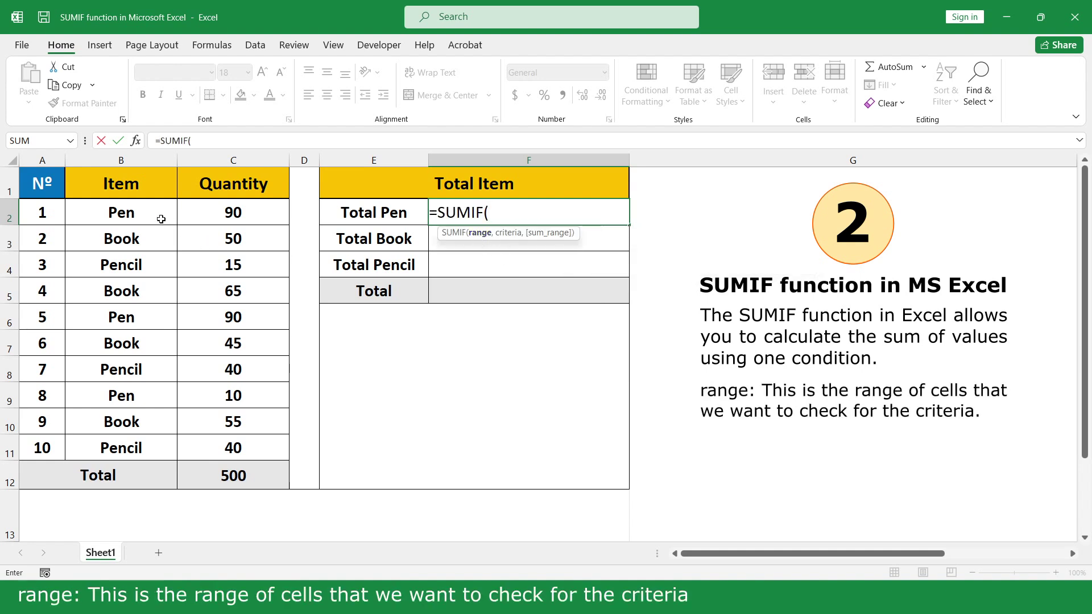
drag(155, 215, 157, 449)
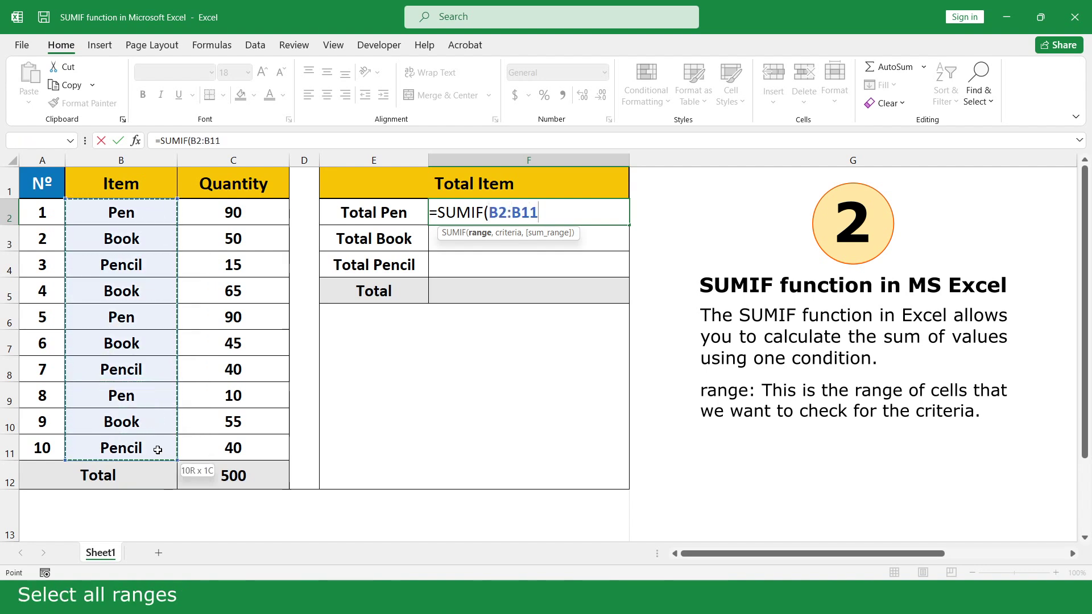
text(,)
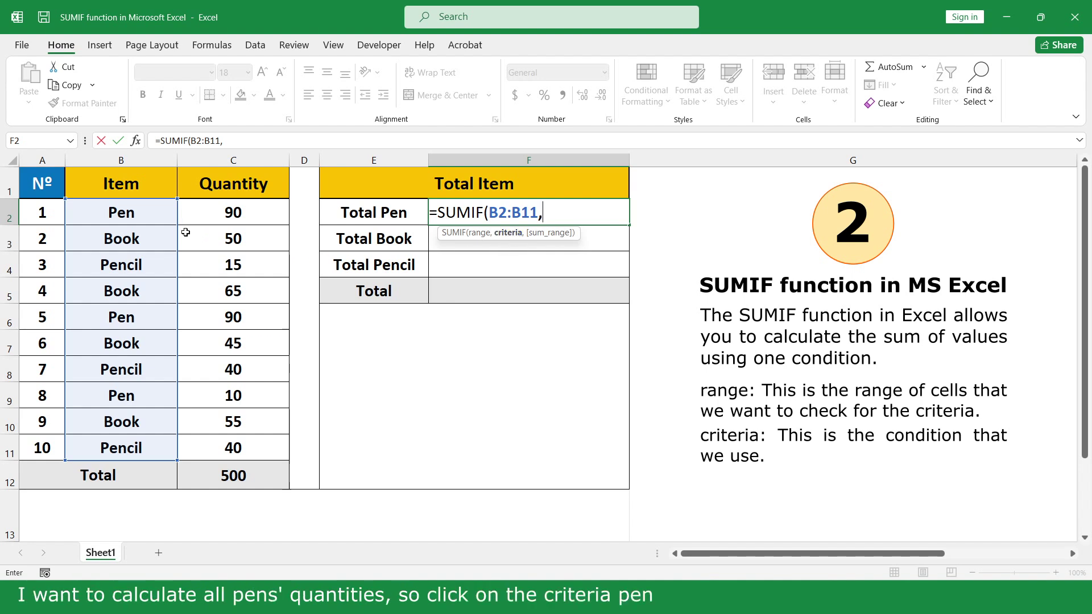
click(149, 212)
text(,)
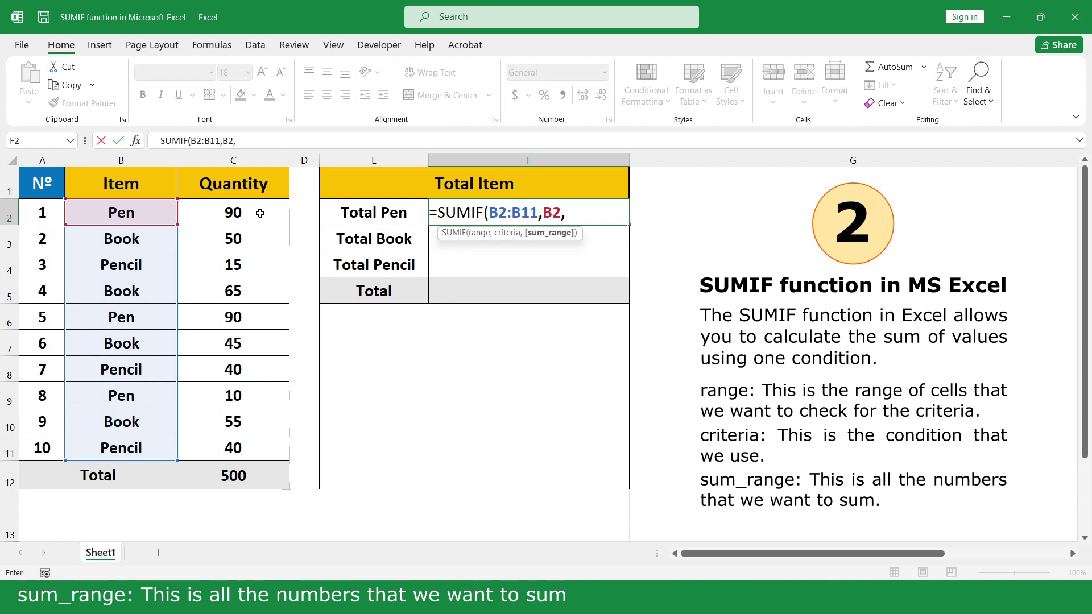
drag(263, 212, 263, 448)
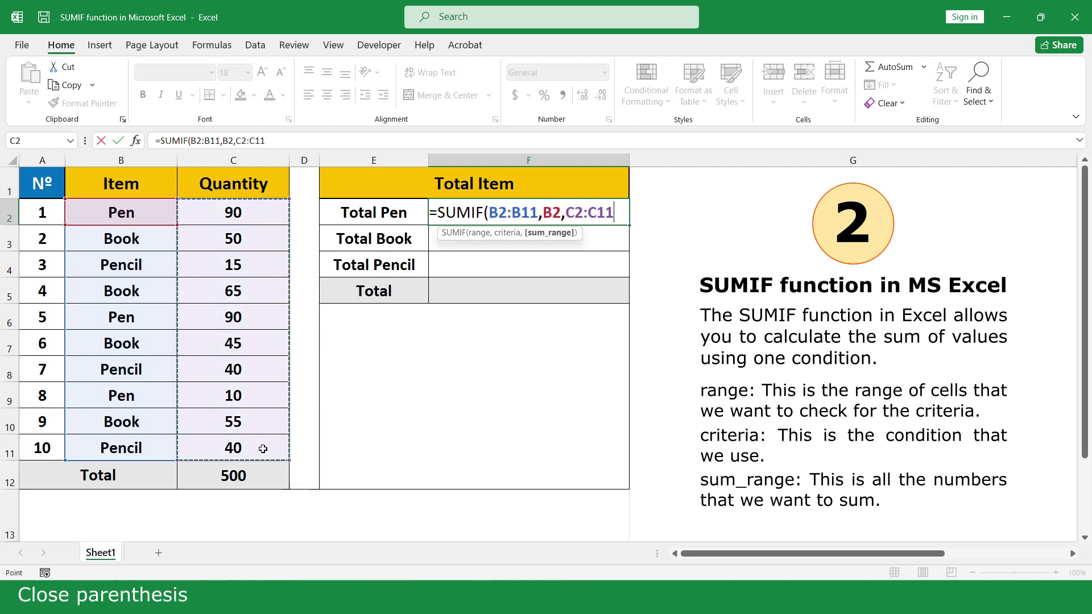
text())
key(Return)
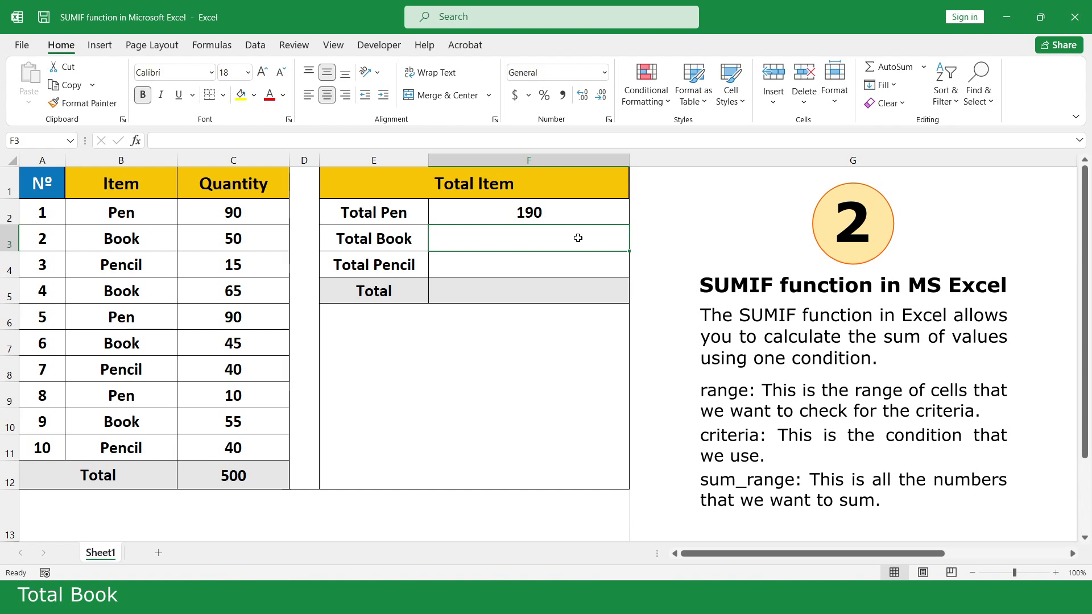
Calculate Total Book in F3 with =SUMIF(B2:B11,B3,C2:C11).
text(=su)
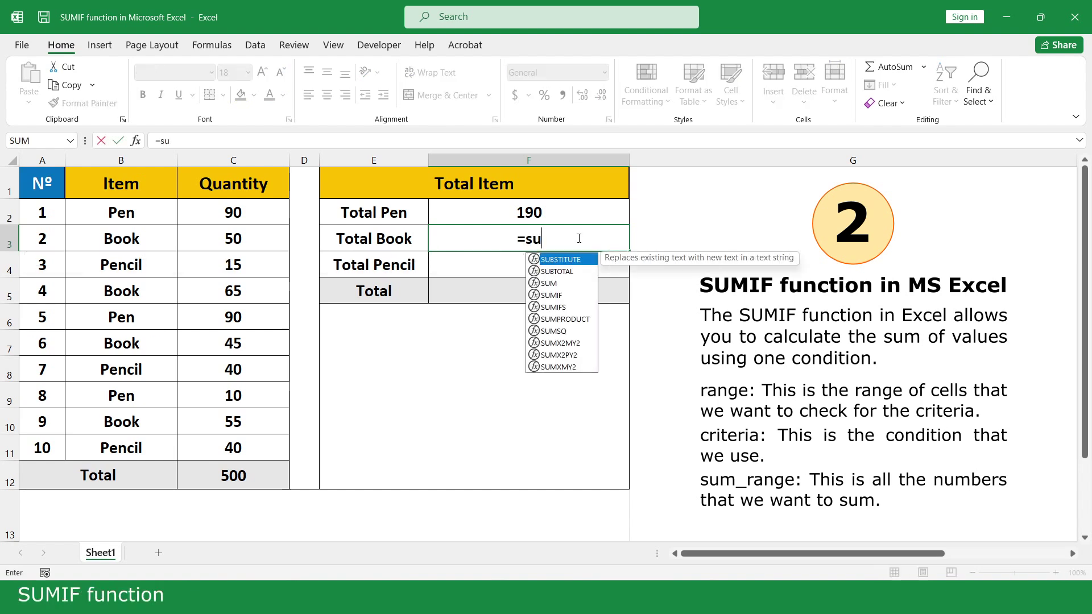
double_click(568, 294)
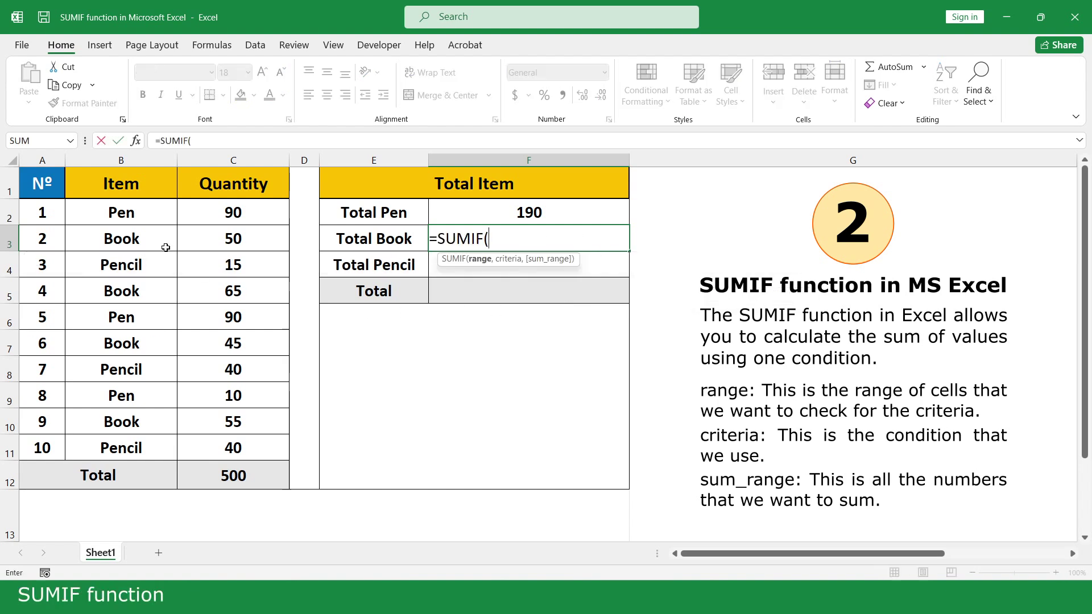
drag(151, 211, 156, 447)
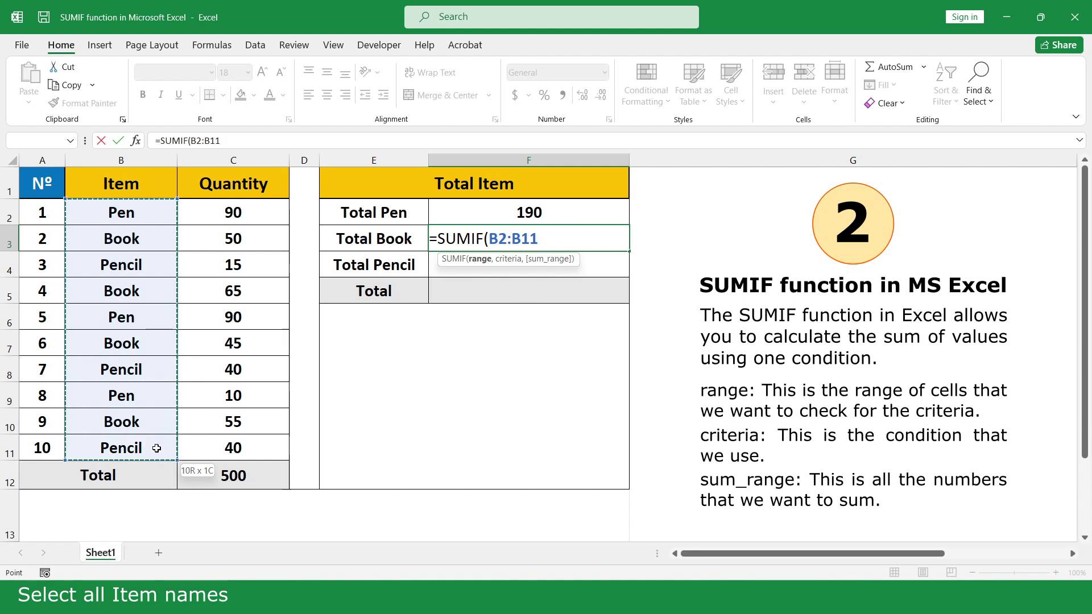
text(,)
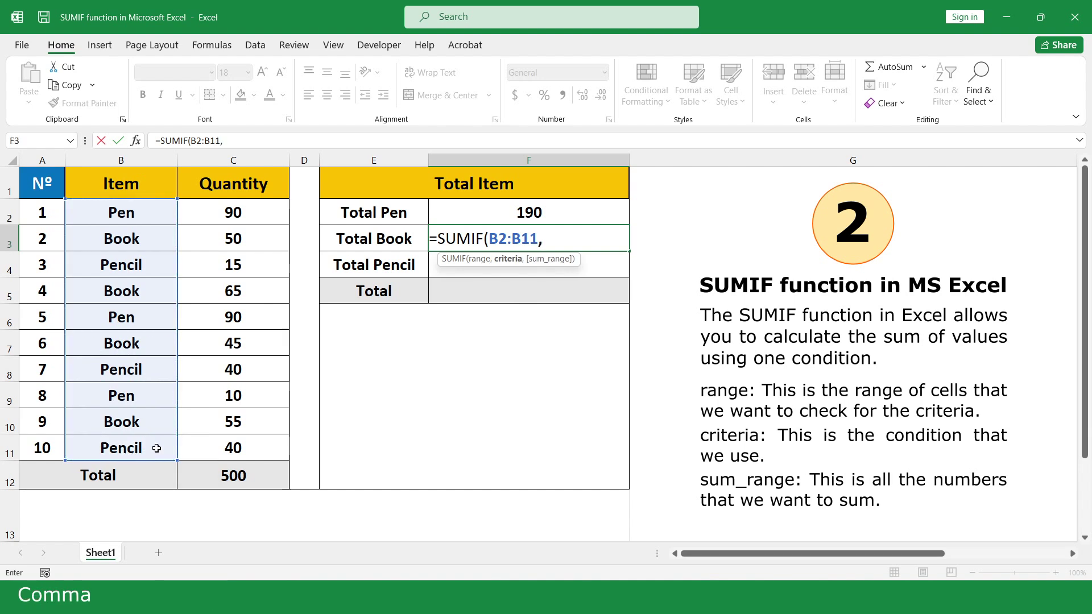
click(155, 238)
text(,)
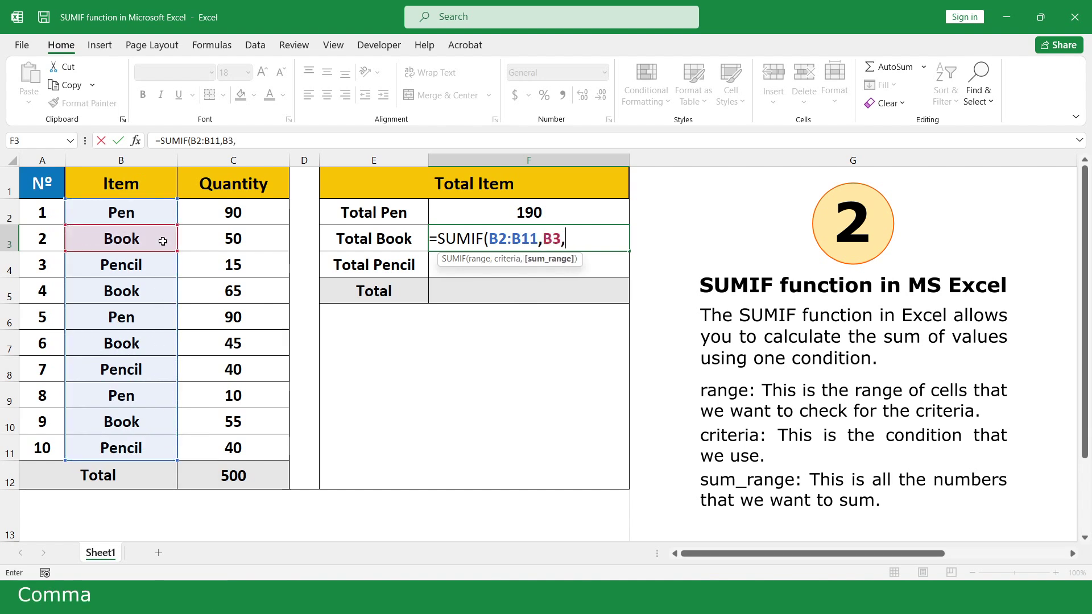
drag(251, 214, 257, 448)
text())
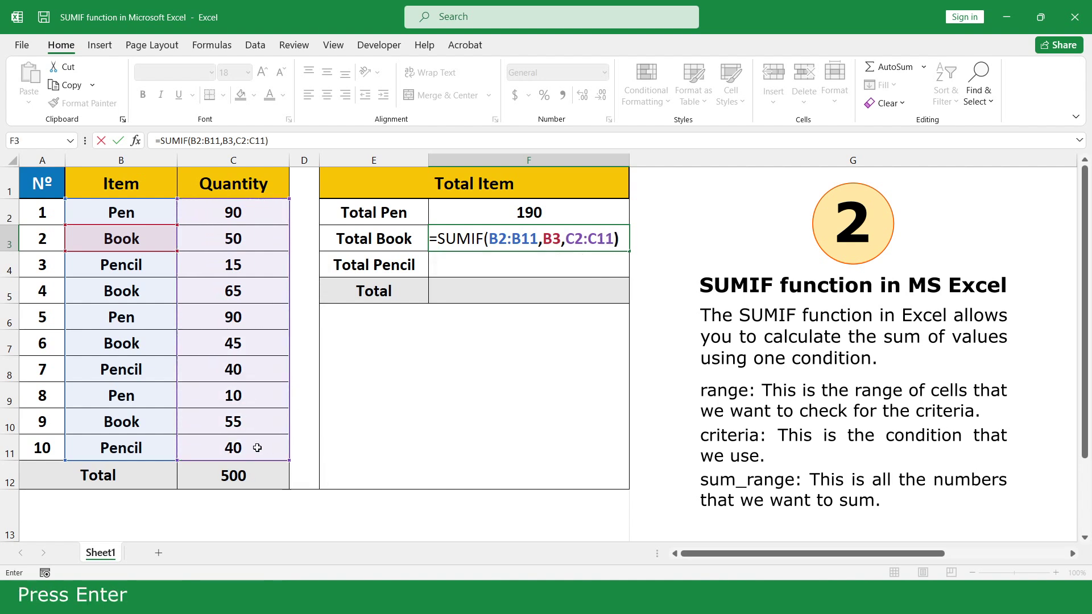
key(Return)
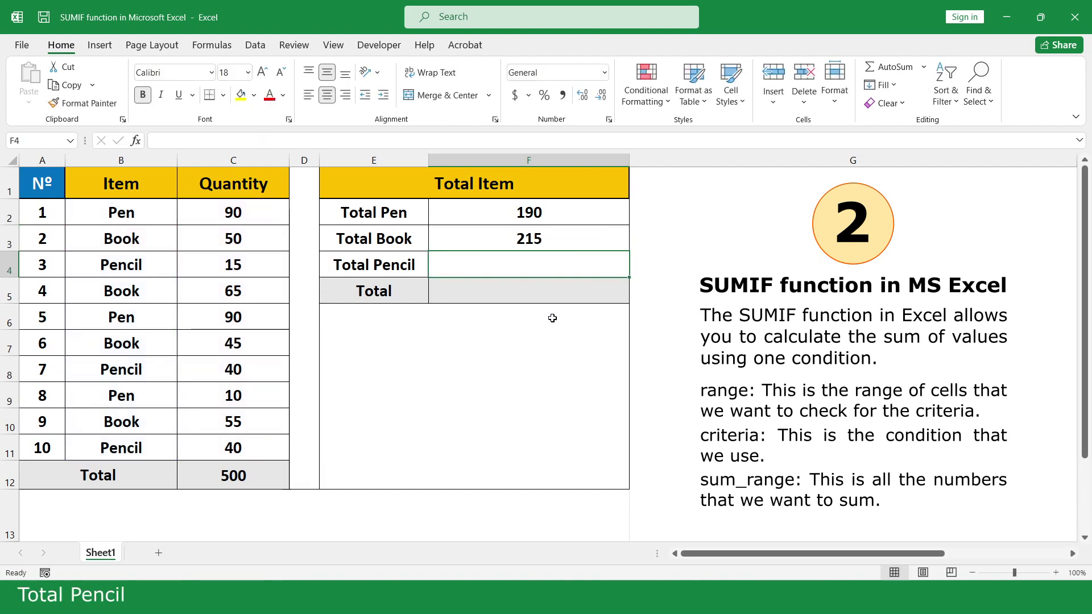
Calculate Total Pencil in F4 with =SUMIF(B2:B11,B4,C2:C11).
text(=su)
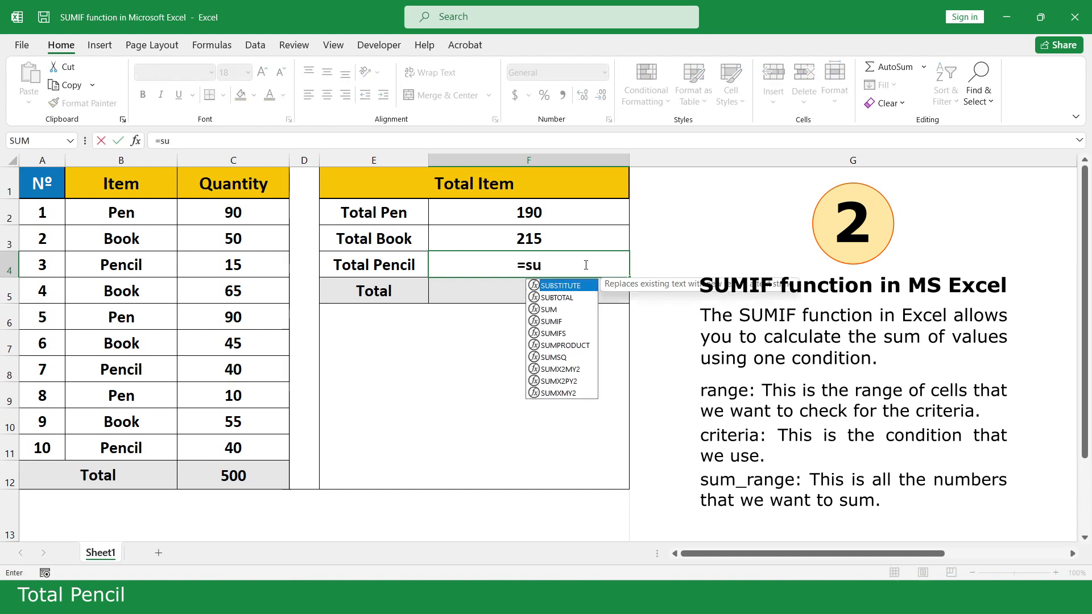
double_click(572, 321)
drag(157, 213, 159, 450)
text(,)
click(154, 268)
text(,)
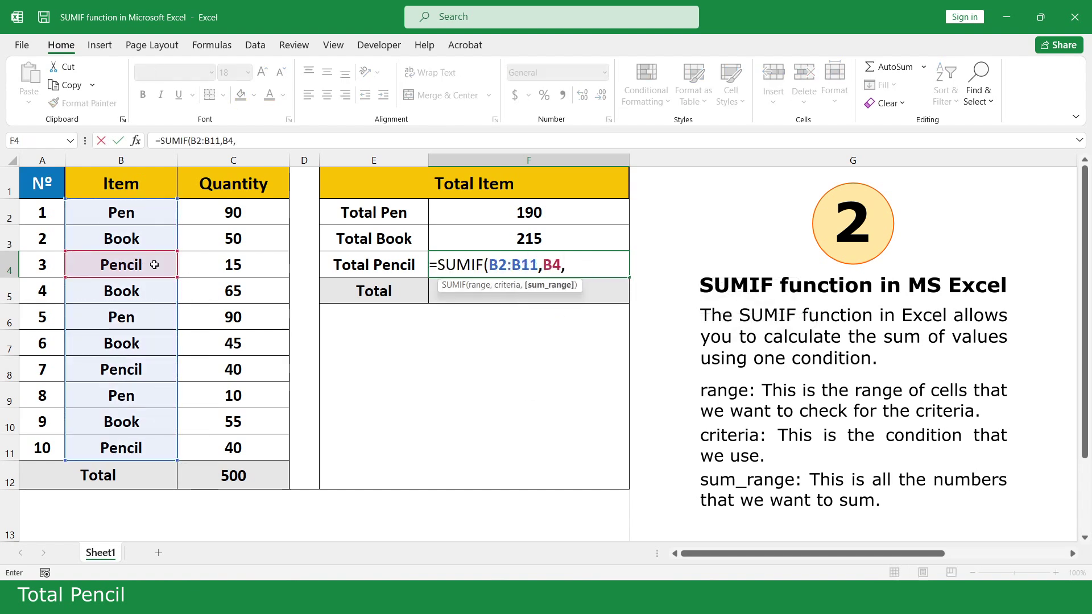
drag(253, 210, 258, 447)
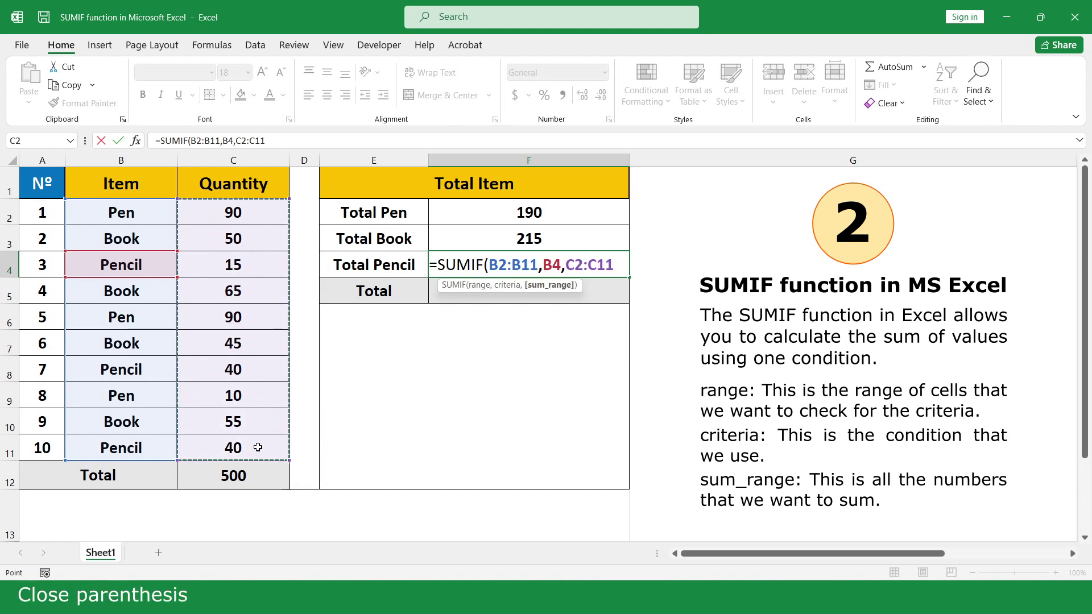
text())
key(Return)
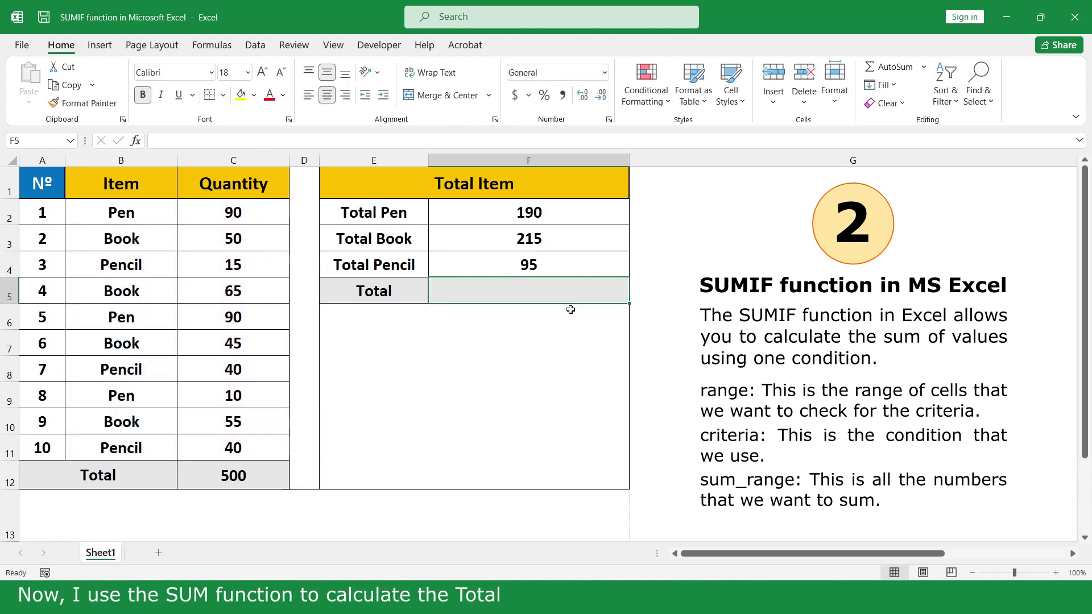
Calculate the overall Total in F5 with =SUM(F2:F4).
text(=su)
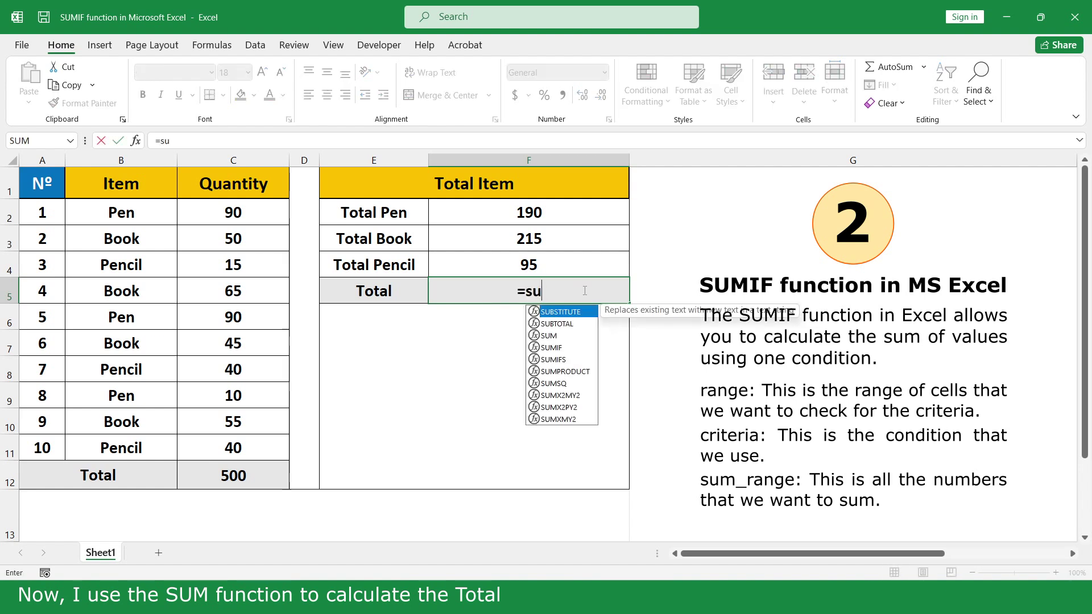
double_click(567, 337)
drag(563, 212, 562, 264)
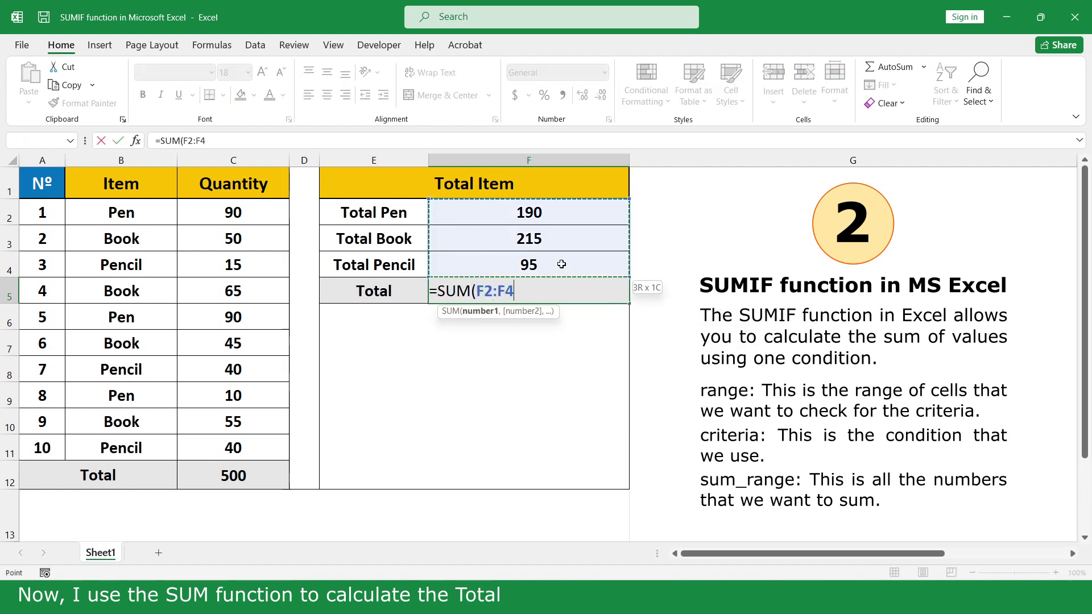
text())
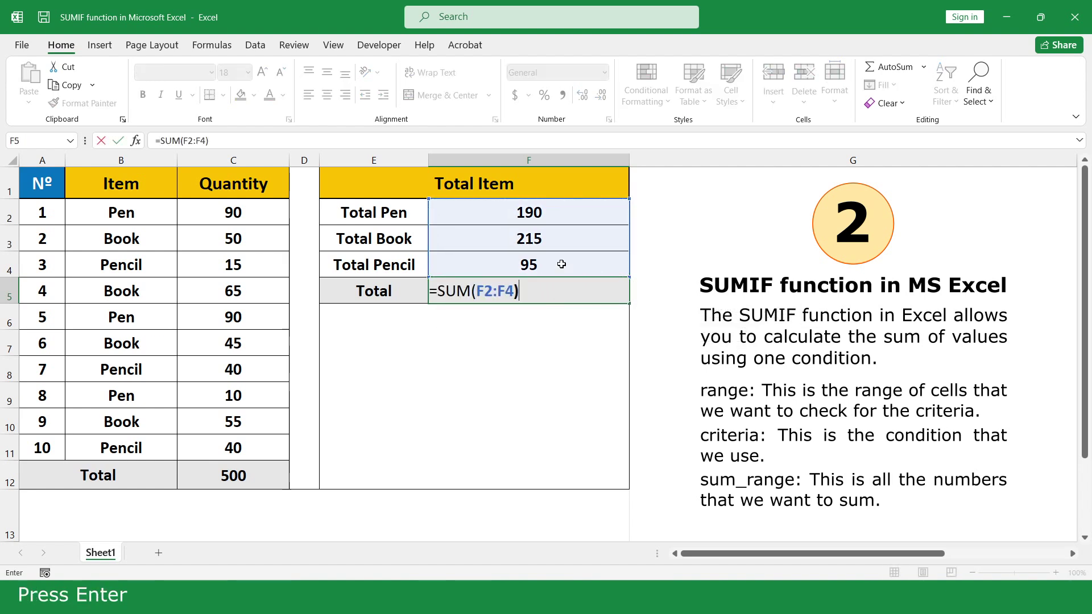
key(Return)
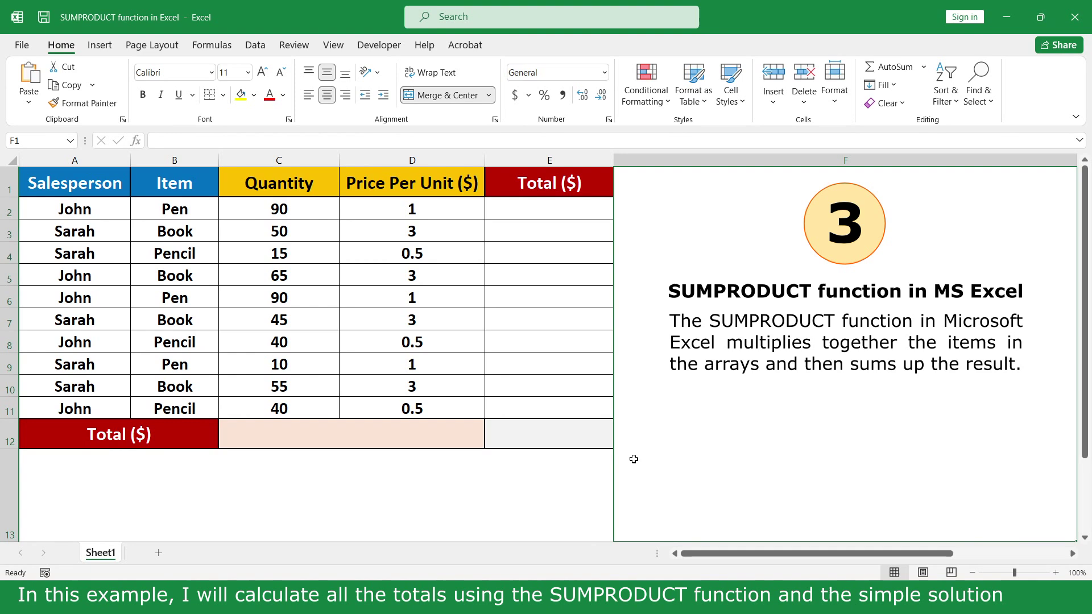
In the SUMPRODUCT workbook, calculate the first row's total in E2 with =D2*C2 and fill the formula down to E11.
click(573, 208)
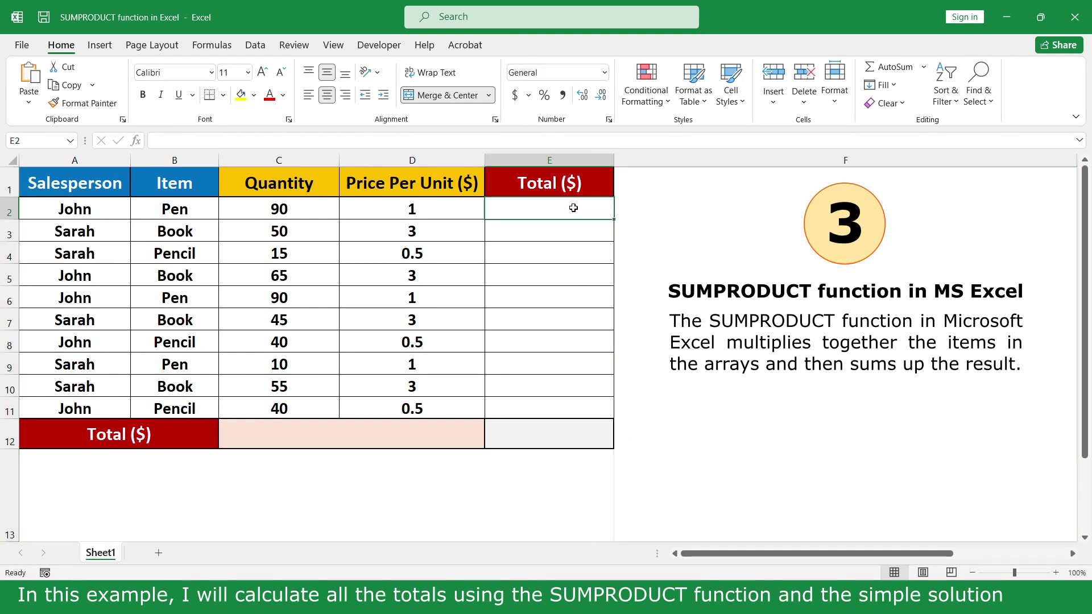
text(=)
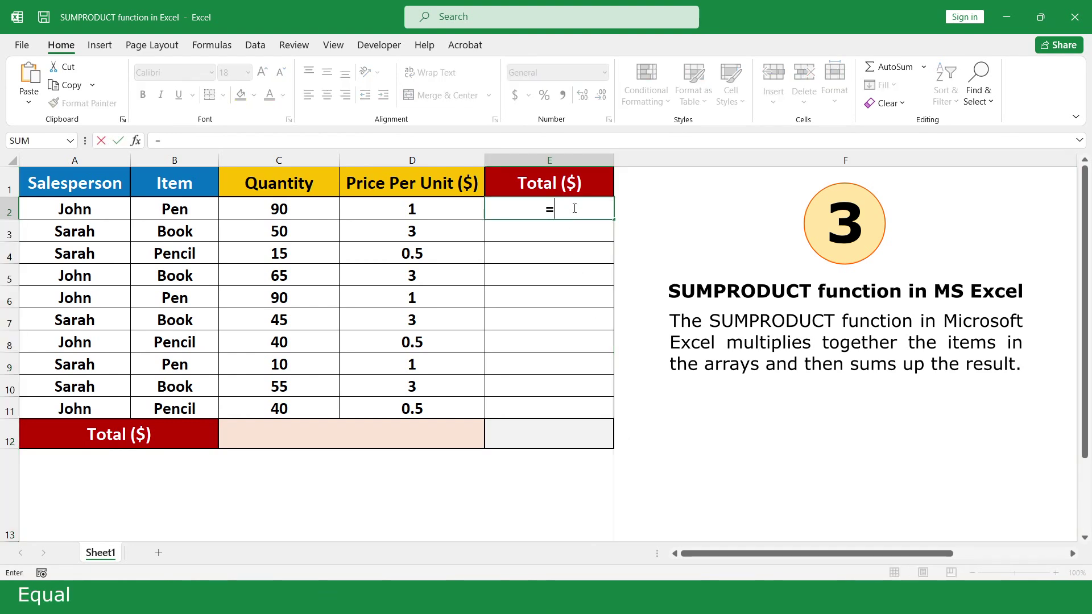
click(429, 209)
text(*)
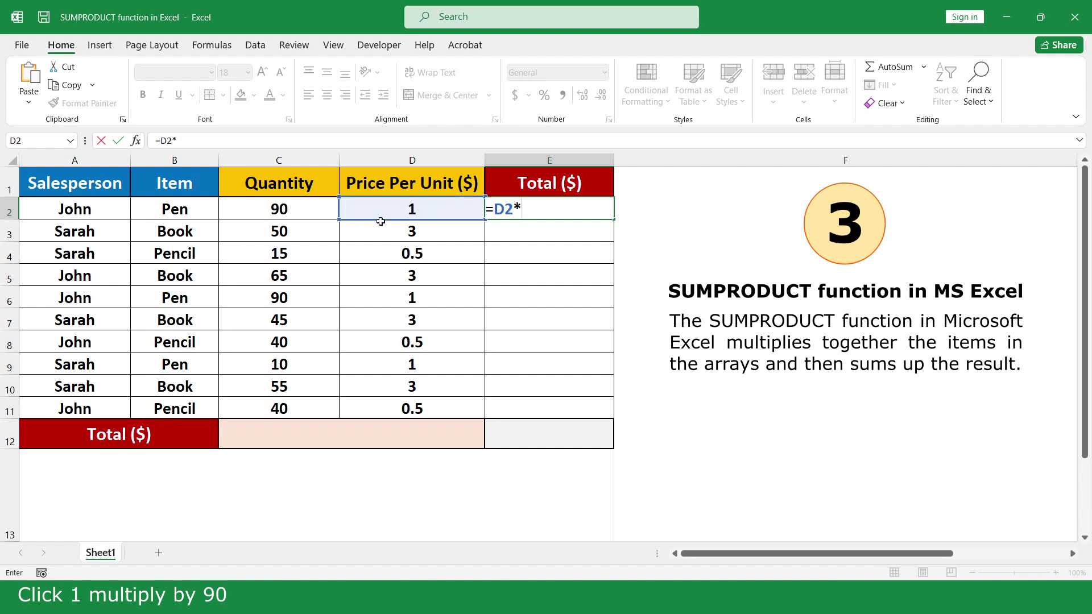
click(297, 209)
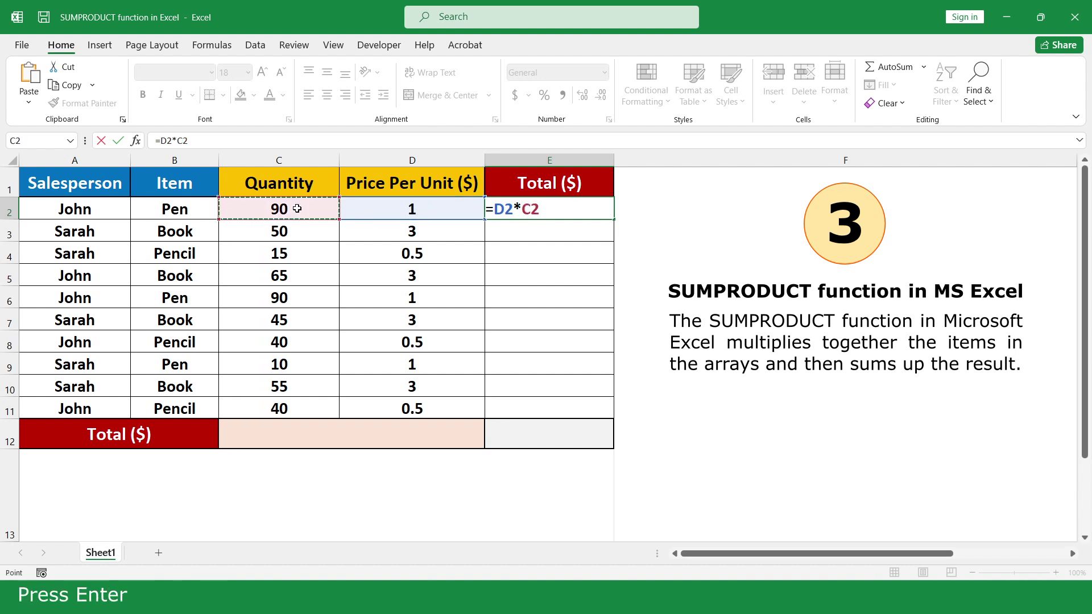
key(Return)
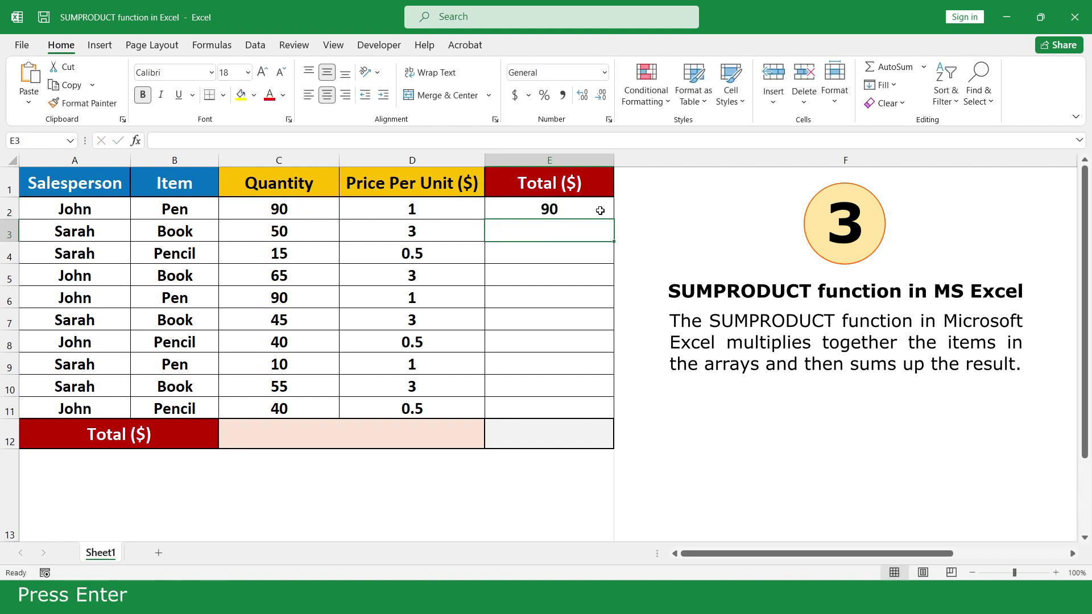
click(600, 211)
drag(613, 219, 598, 408)
Sum the row totals in E12 with =SUM(E2:E11).
click(585, 434)
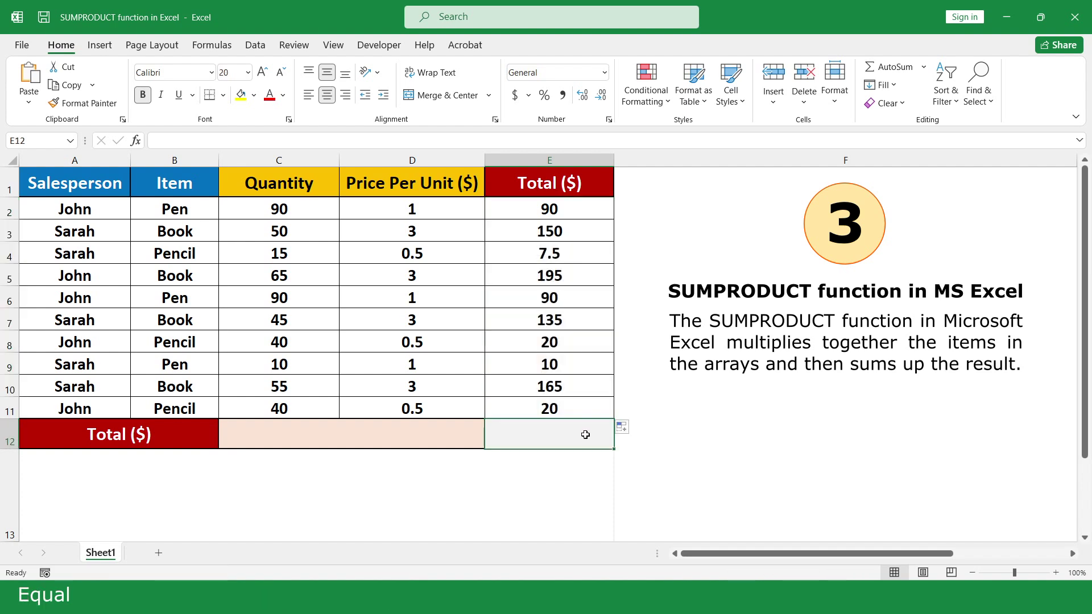
text(=su)
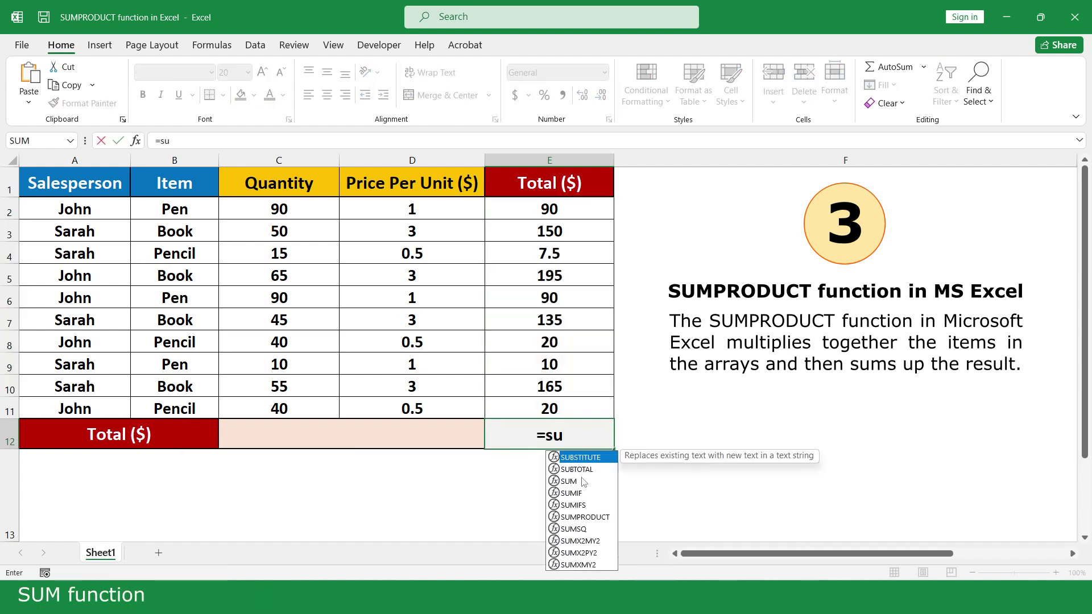
double_click(584, 481)
drag(584, 407, 585, 208)
text())
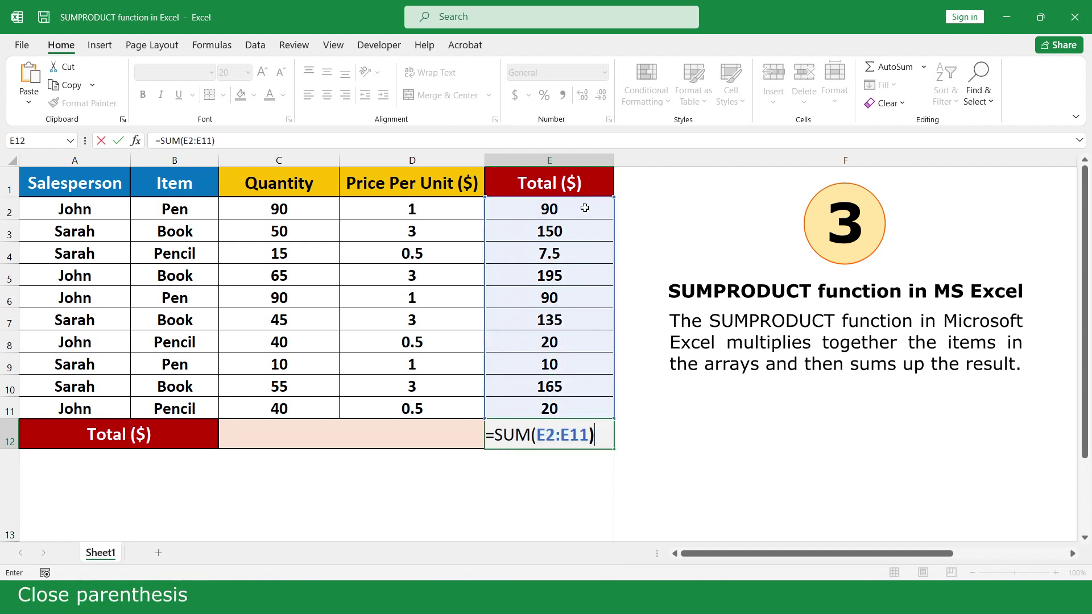
key(Return)
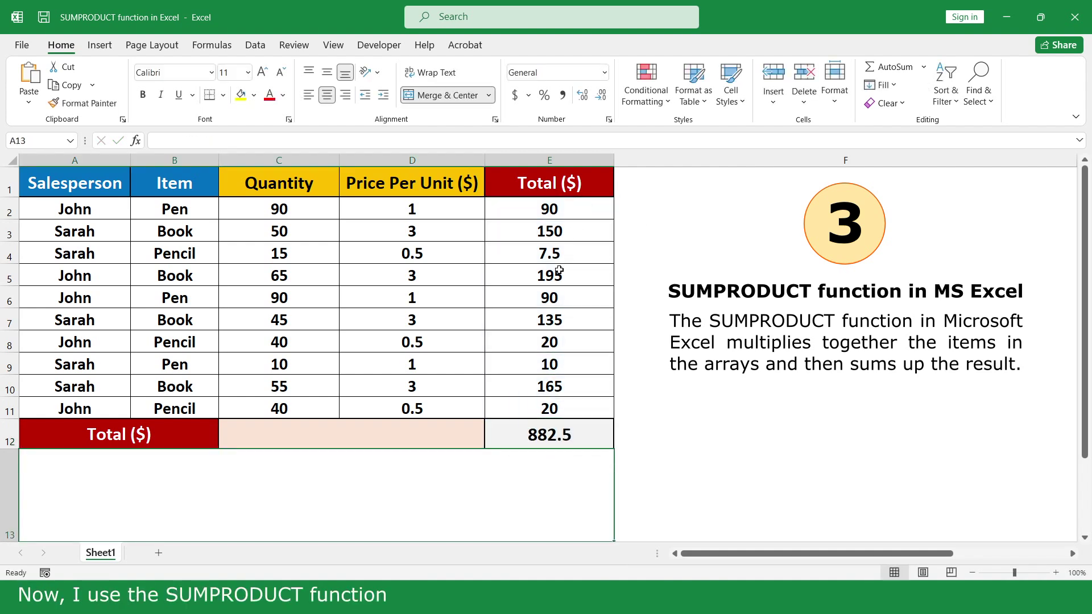
Calculate the grand total in the merged C12 cell with =SUMPRODUCT(C2:C11,D2:D11).
click(452, 434)
text(=sump)
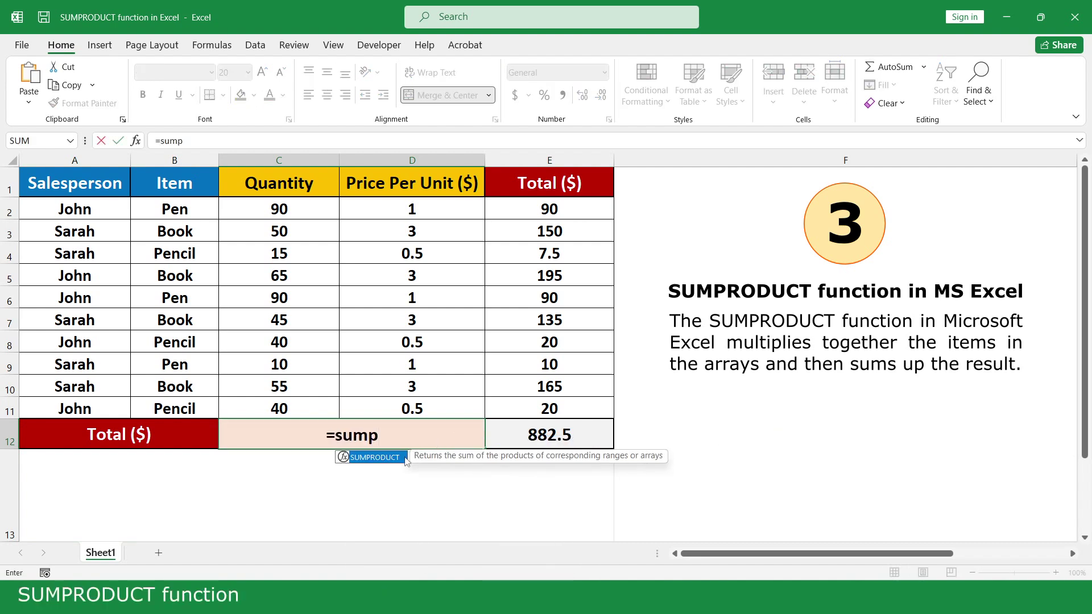
double_click(403, 460)
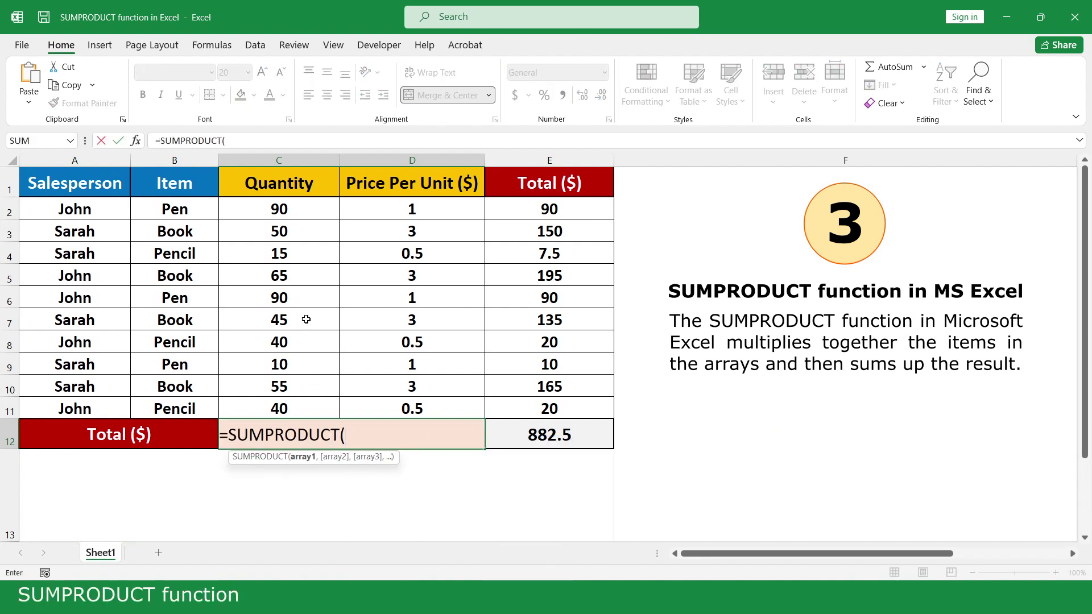
drag(299, 212, 330, 406)
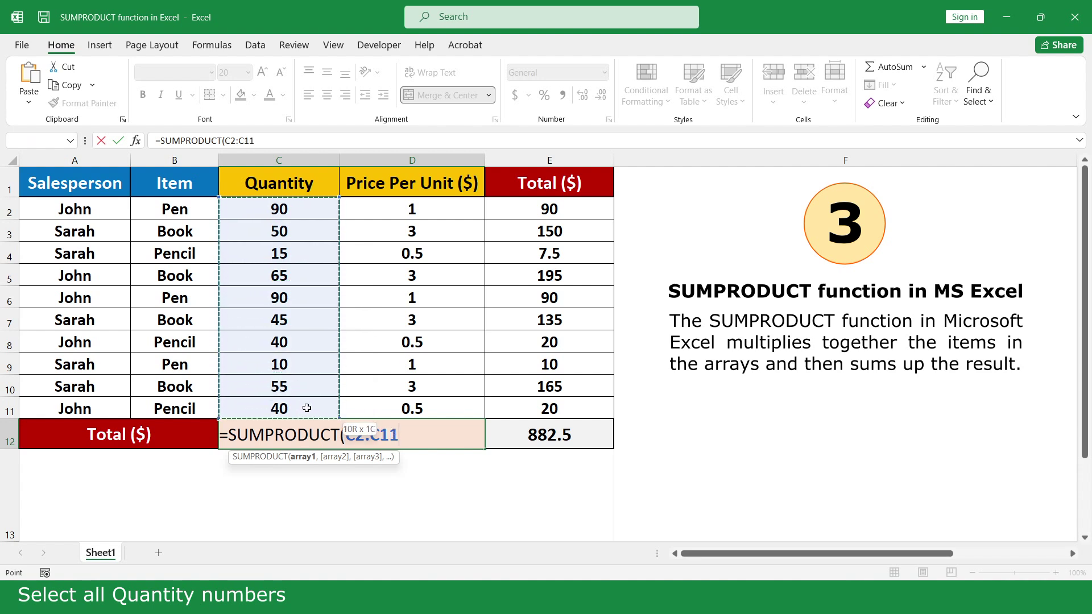
text(,)
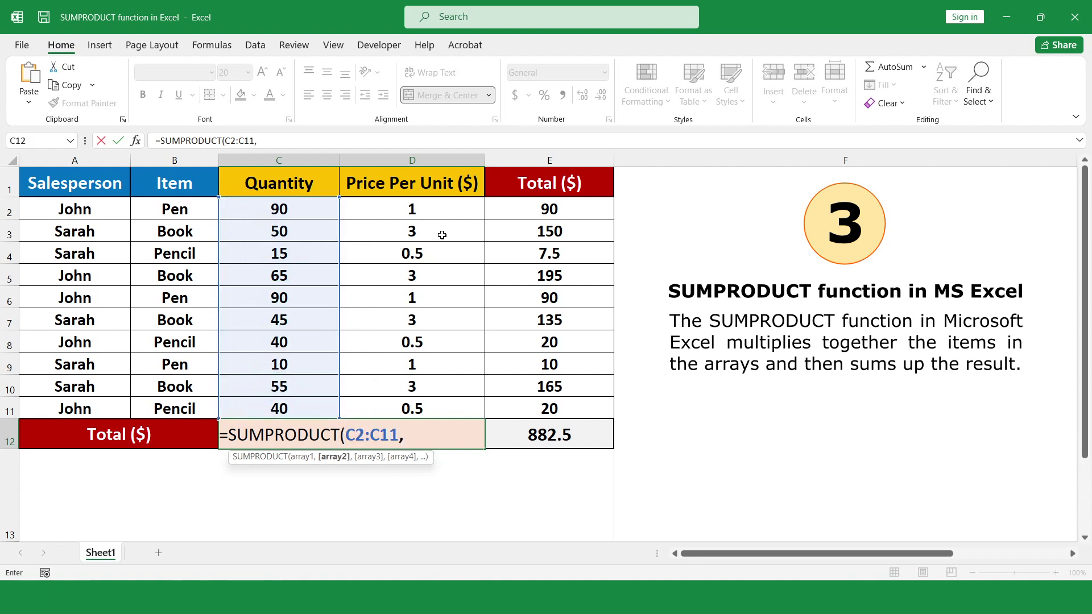
drag(441, 212, 441, 409)
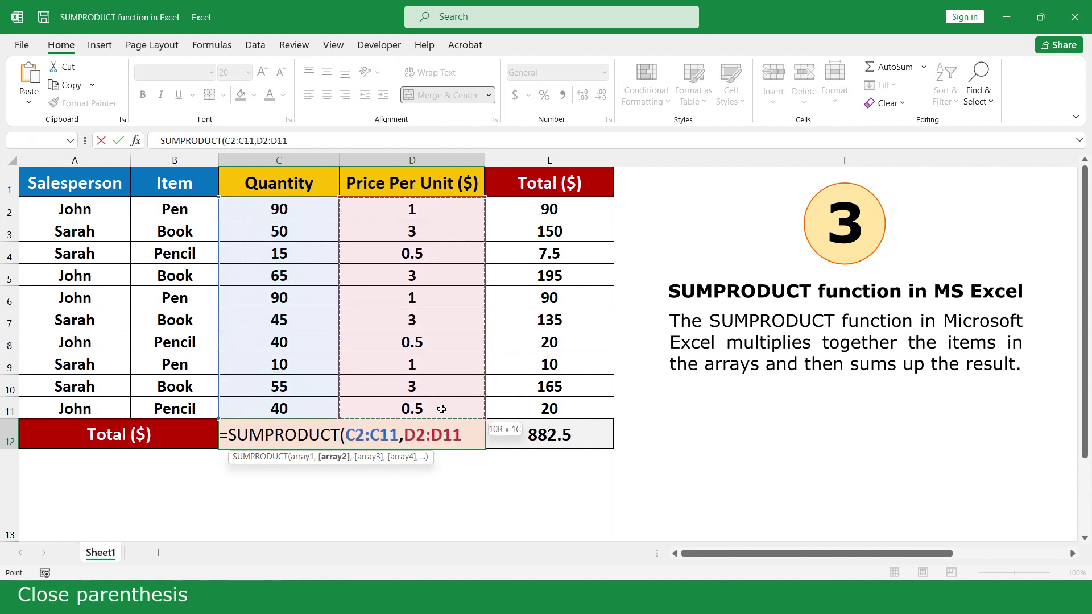
text())
key(Return)
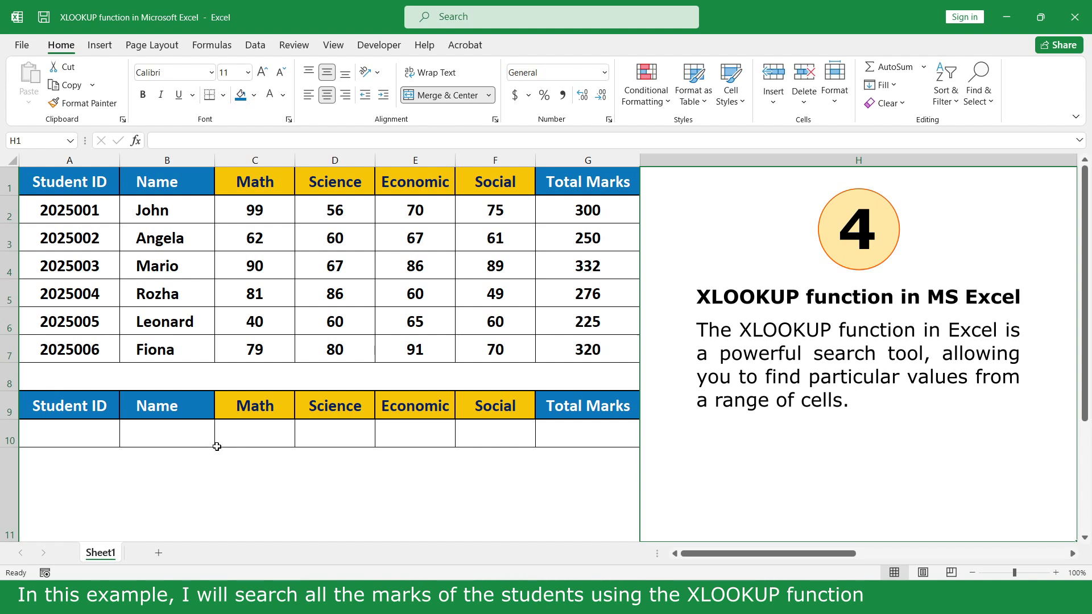
In the XLOOKUP workbook, look up the student's name and marks from B10 with =XLOOKUP(A10,A2:A7,B2:G7).
click(202, 434)
text(=xl)
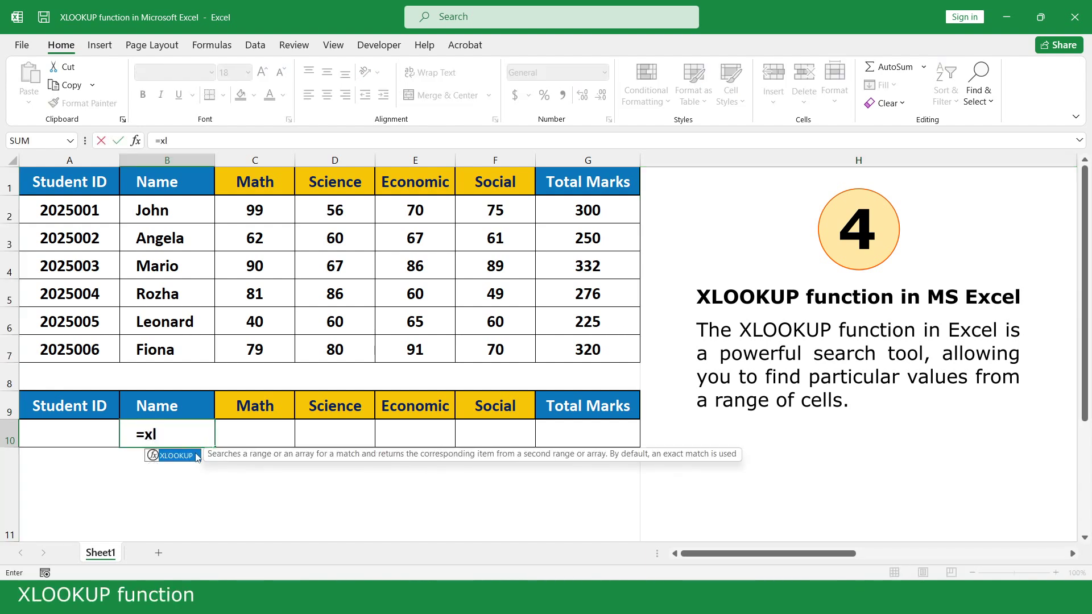
double_click(196, 455)
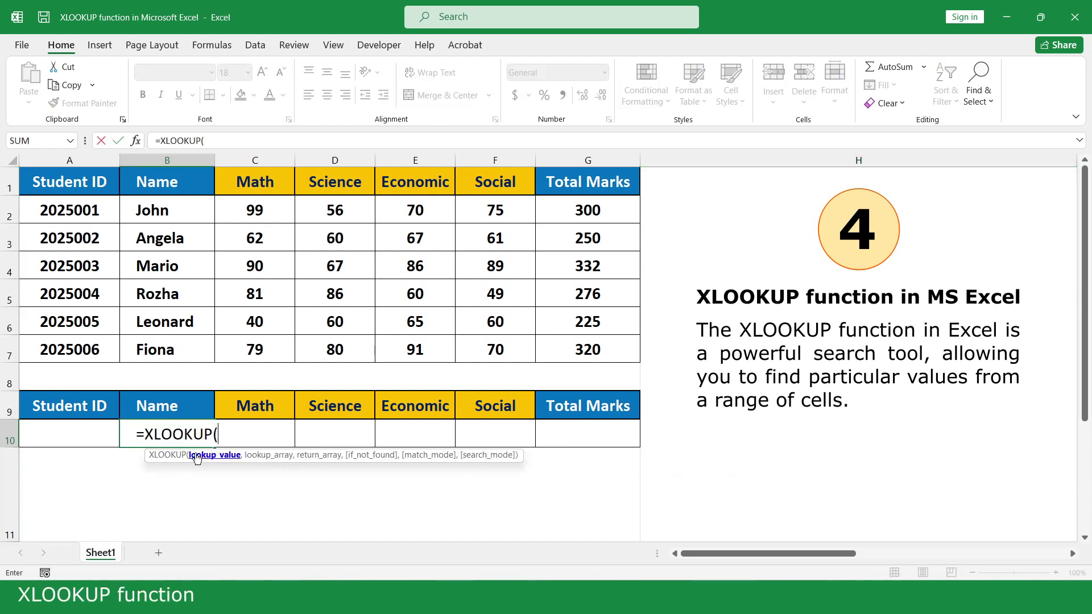
click(95, 434)
text(,)
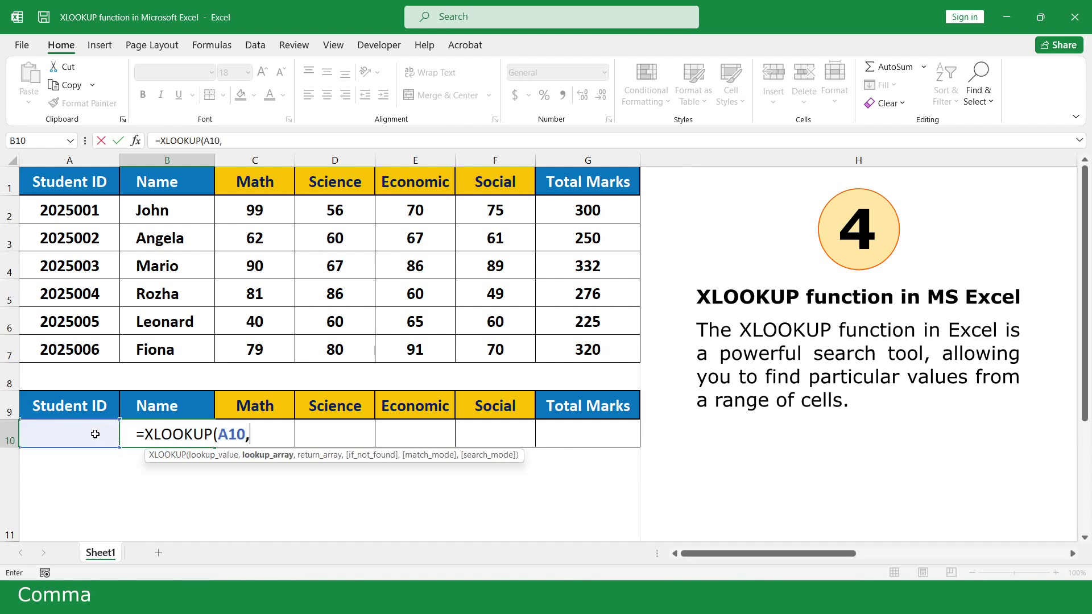
drag(89, 208, 106, 350)
text(,)
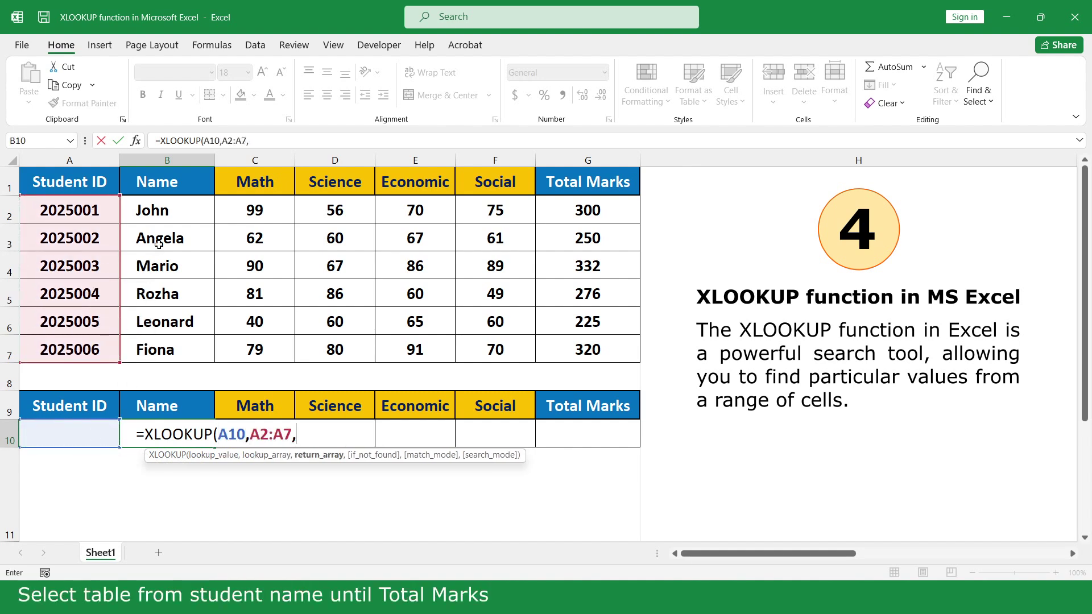
drag(171, 212, 620, 349)
text())
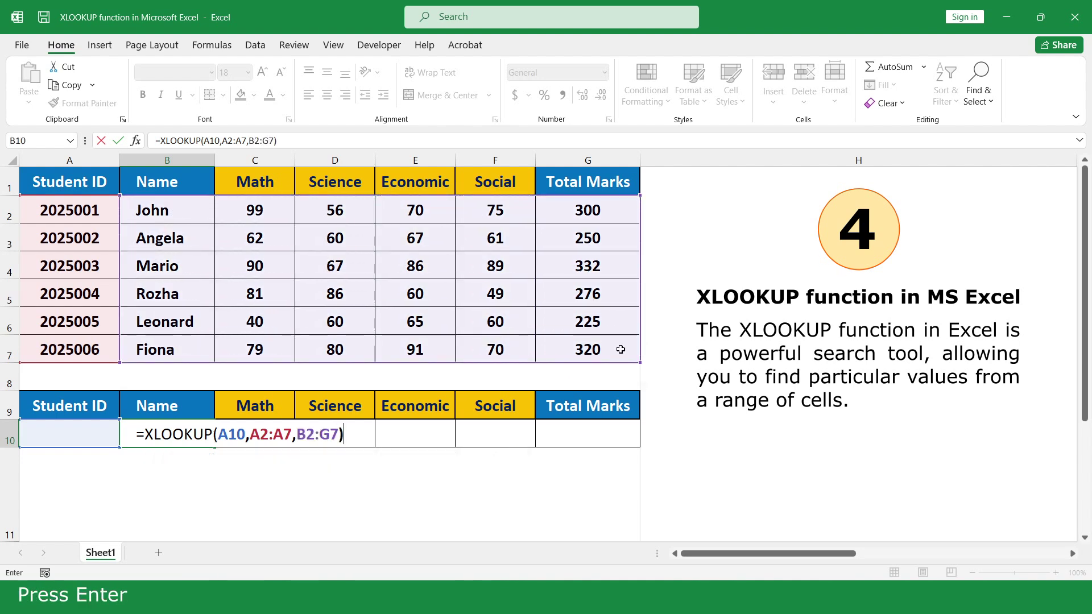
key(Return)
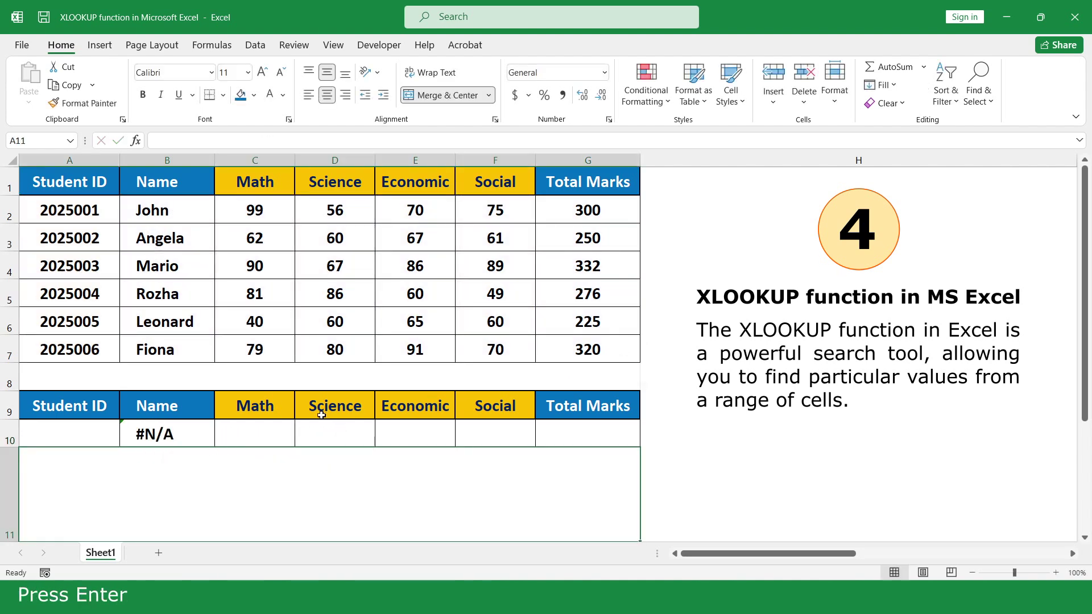
Enter the first listed student's ID in A10 as the lookup value.
click(102, 434)
text(2025001)
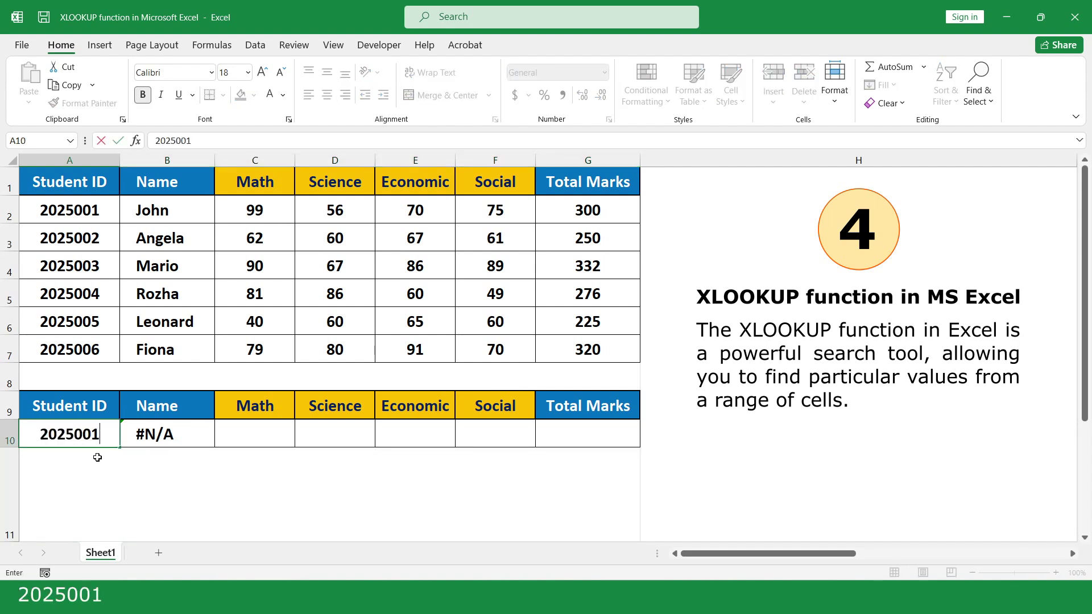
key(Return)
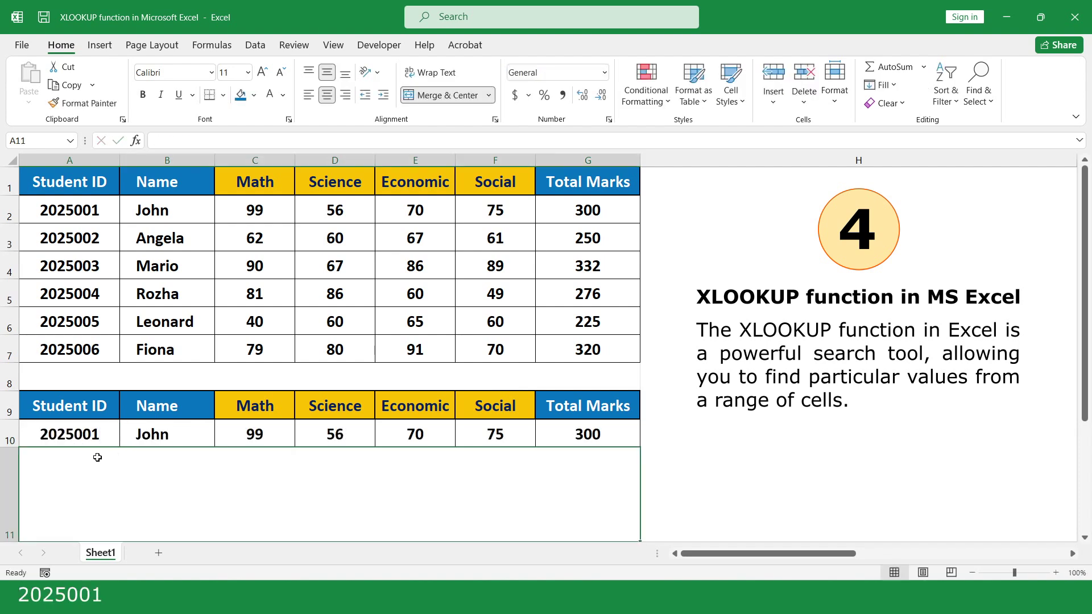
Change the ID in A10 to that of the fourth listed student by replacing its last digit with 4.
double_click(105, 441)
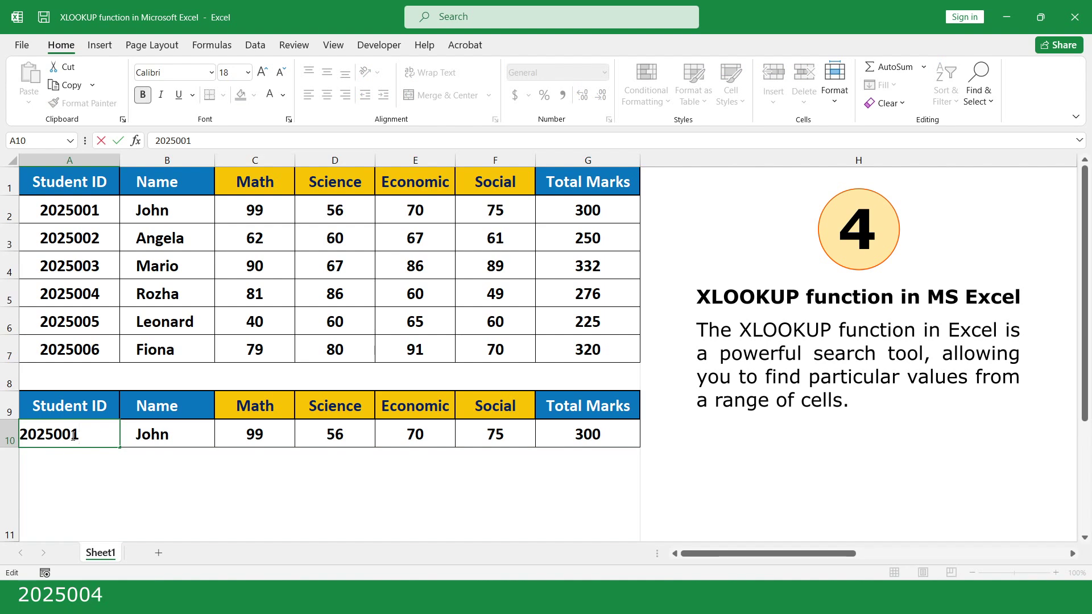
drag(80, 435, 71, 435)
text(4)
key(Return)
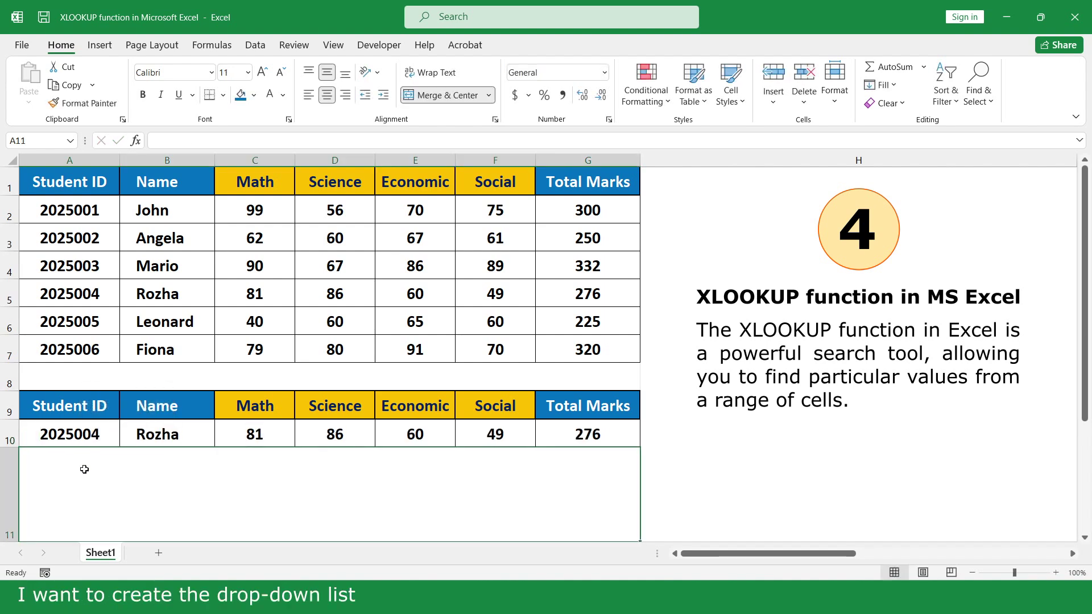
Add a drop-down list to A10 using List data validation with the student IDs in =$A$2:$A$7 as the source.
click(107, 435)
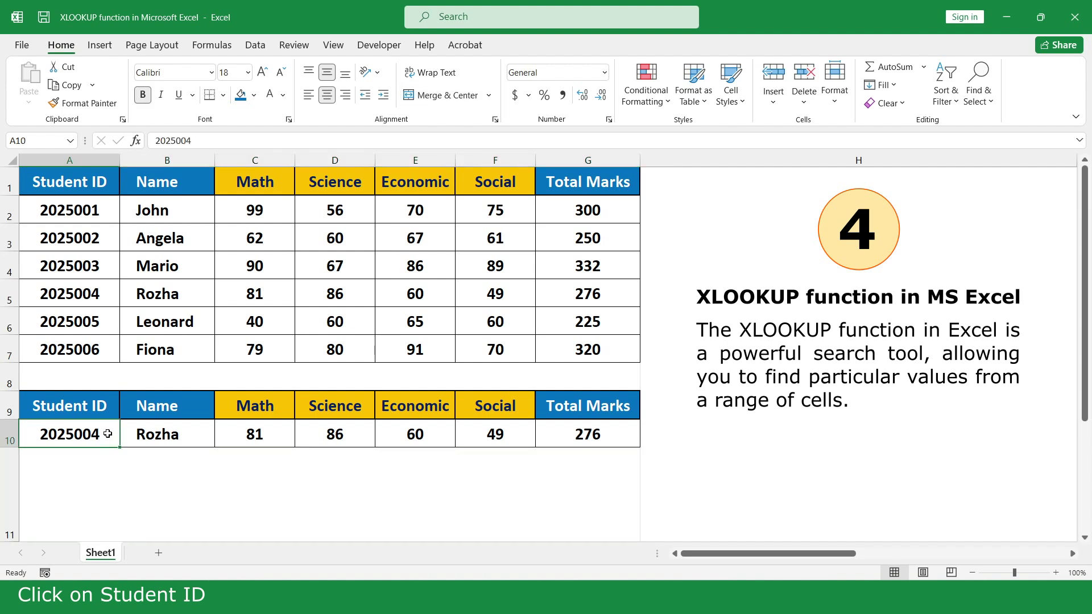
click(255, 45)
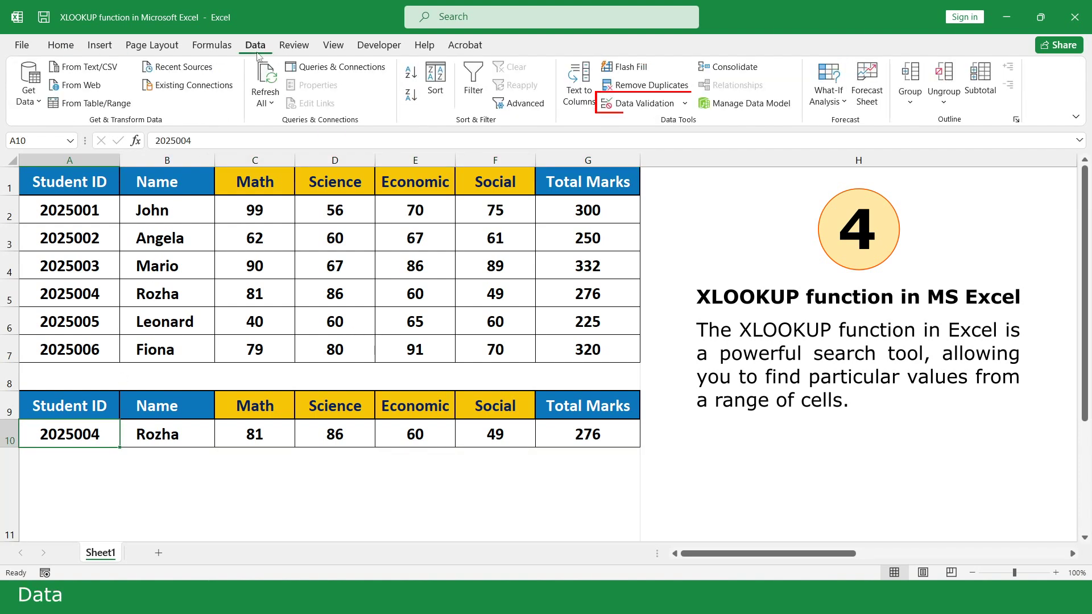
click(637, 103)
click(816, 267)
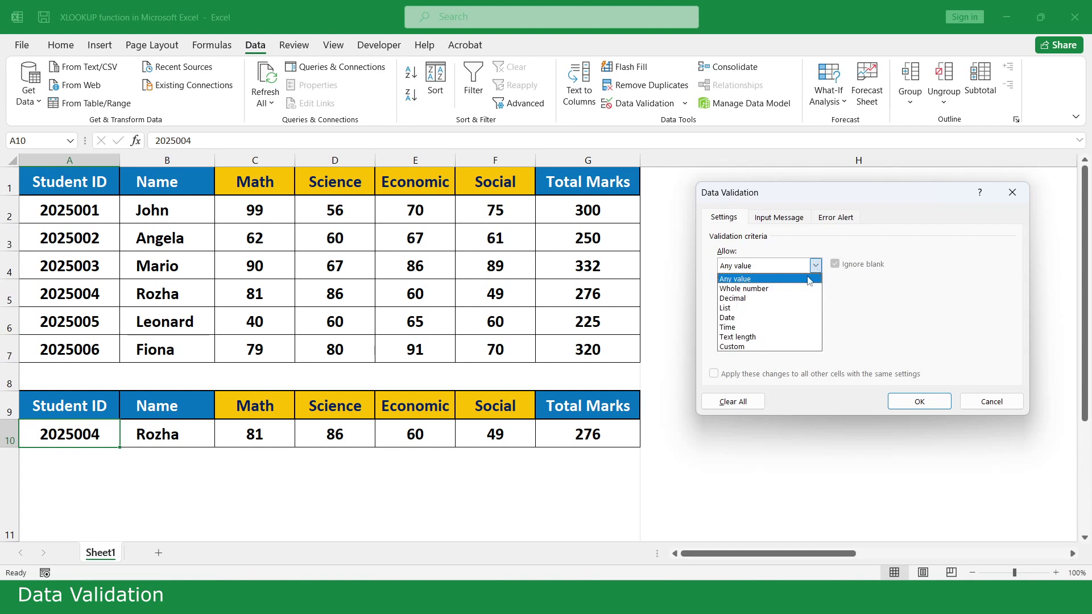
click(739, 308)
click(770, 324)
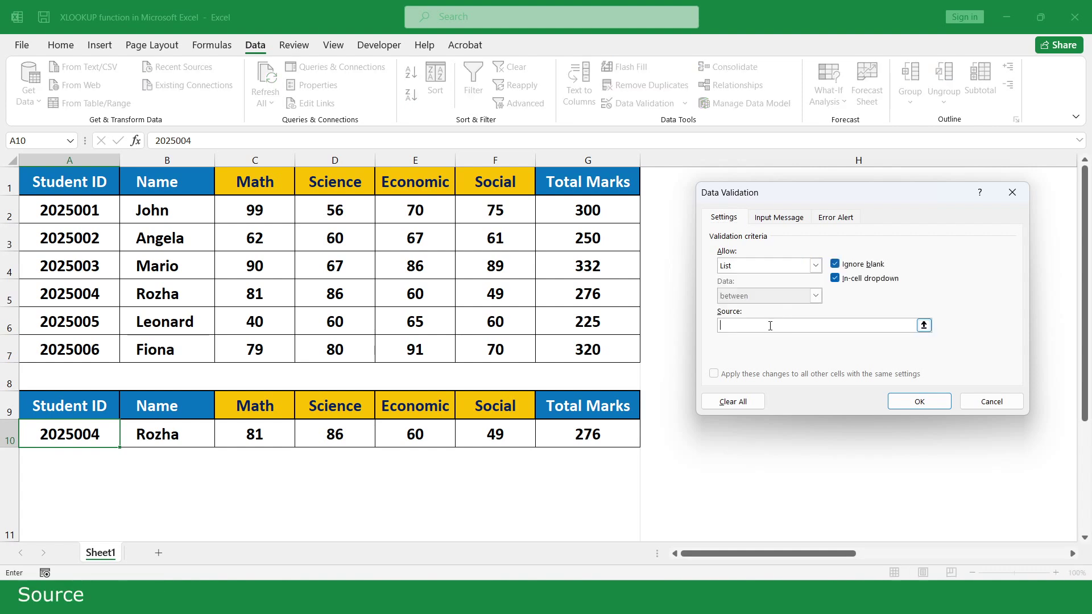
drag(89, 213, 144, 349)
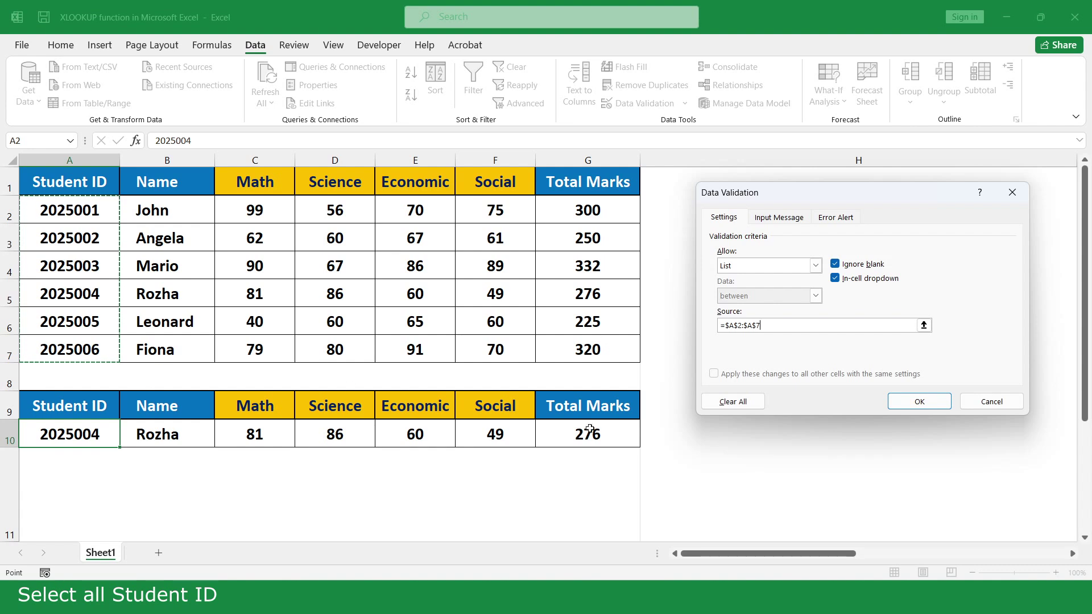
click(915, 402)
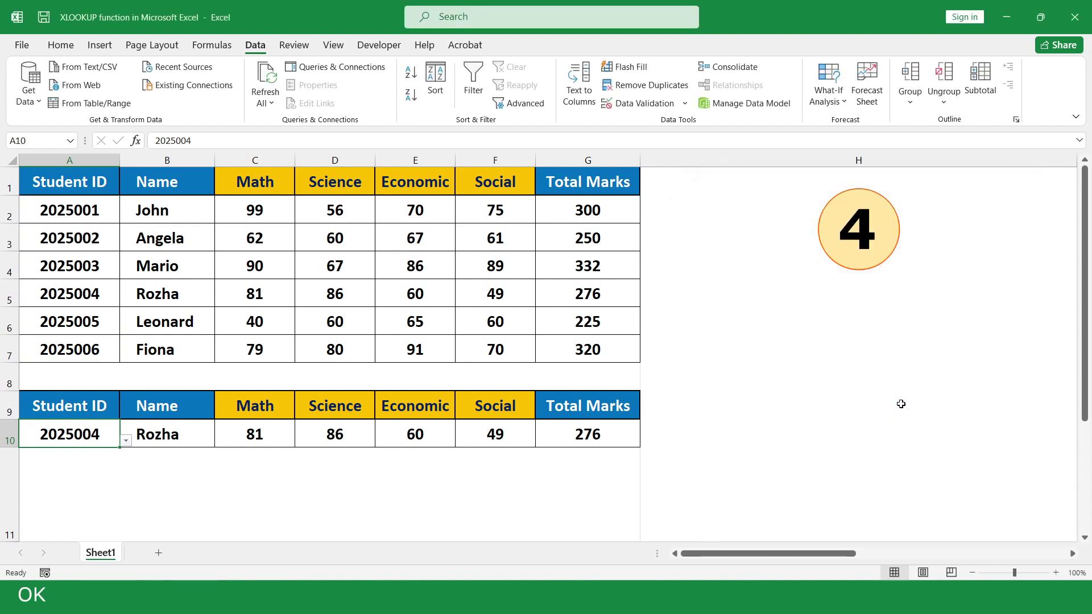
Choose the first listed student's ID from the drop-down list in A10, followed by the fifth listed student's ID.
click(126, 441)
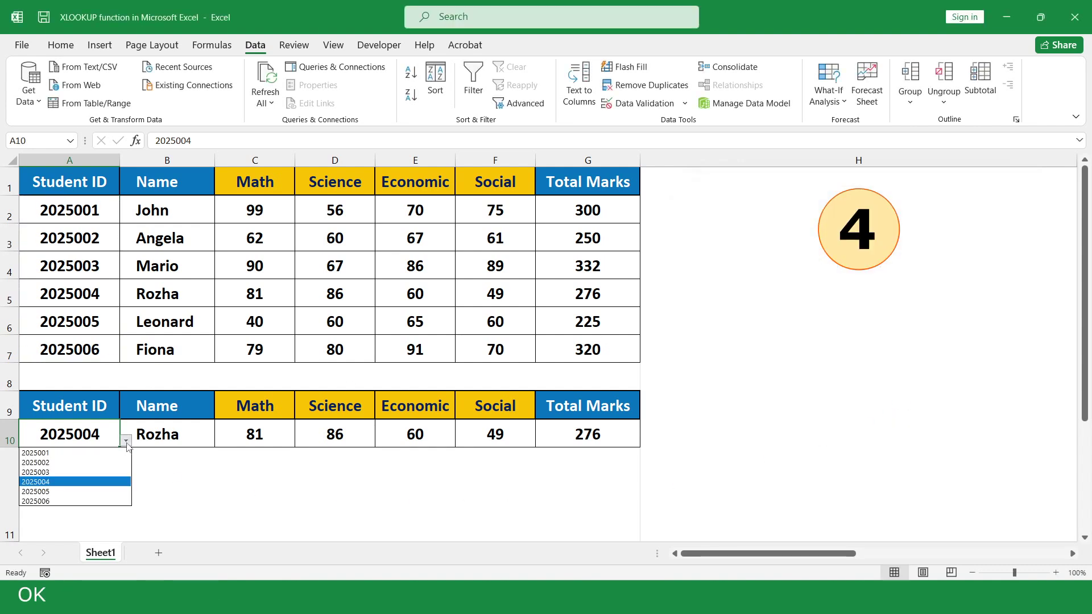
click(86, 454)
click(126, 441)
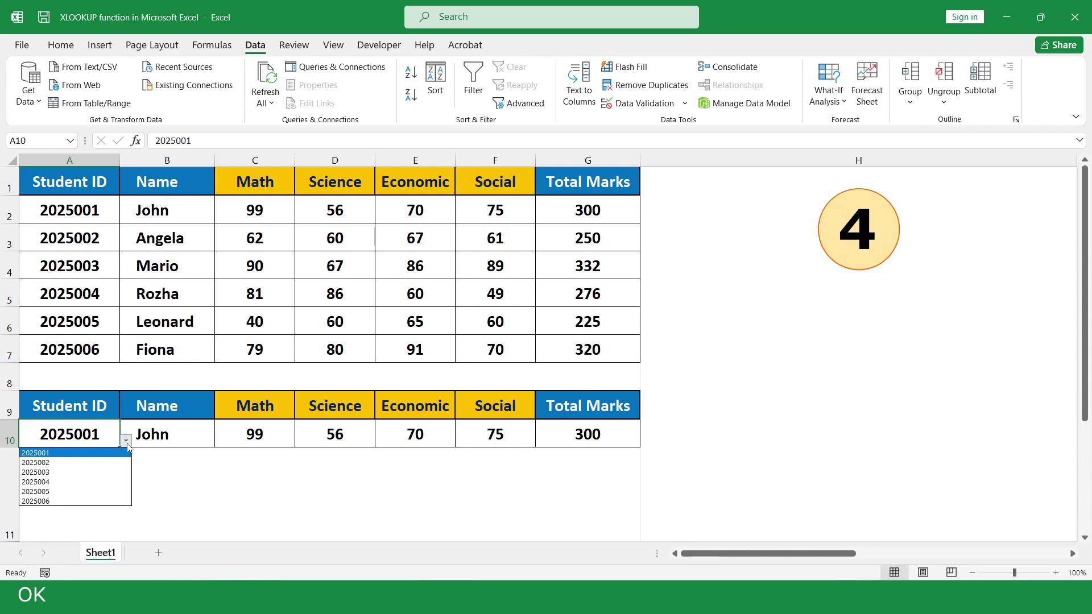
click(94, 492)
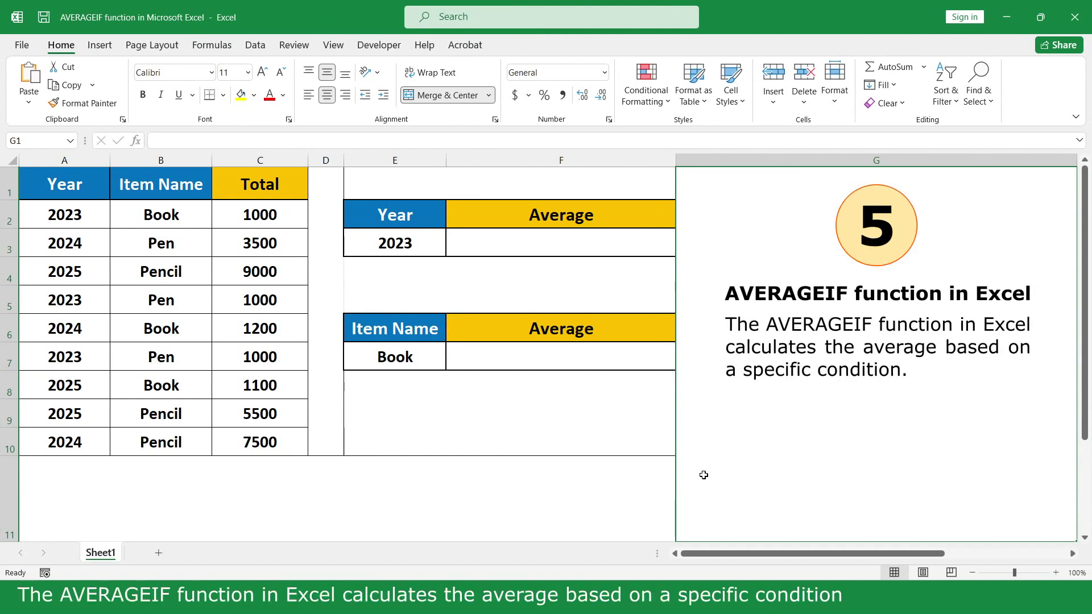
In the AVERAGEIF workbook, average the totals for the year in E3 by entering =AVERAGEIF(A2:A10,E3,C2:C10) in F3.
click(628, 244)
text(=av)
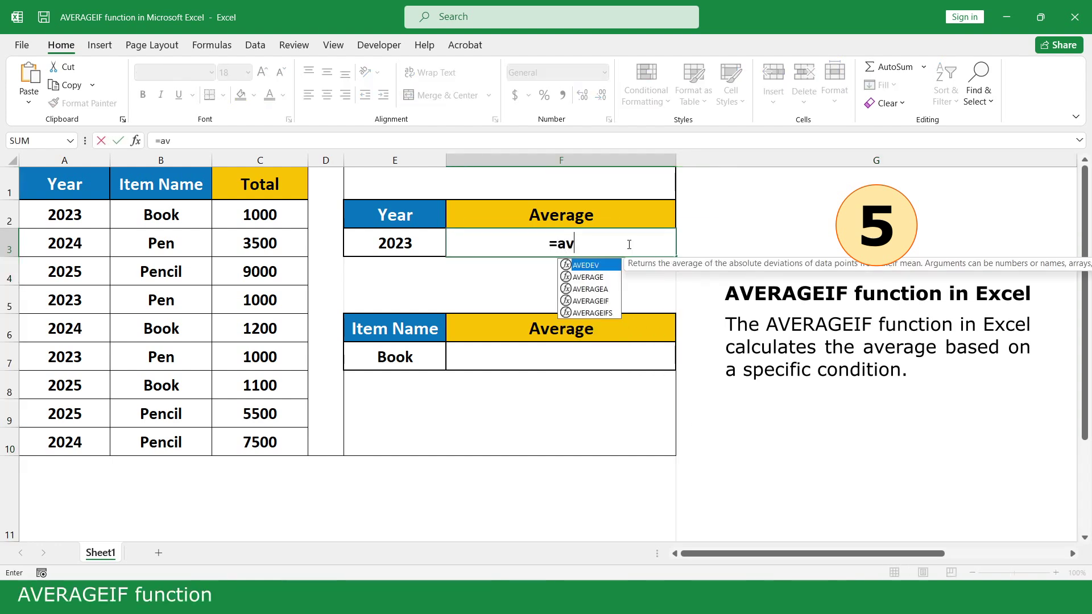
double_click(612, 302)
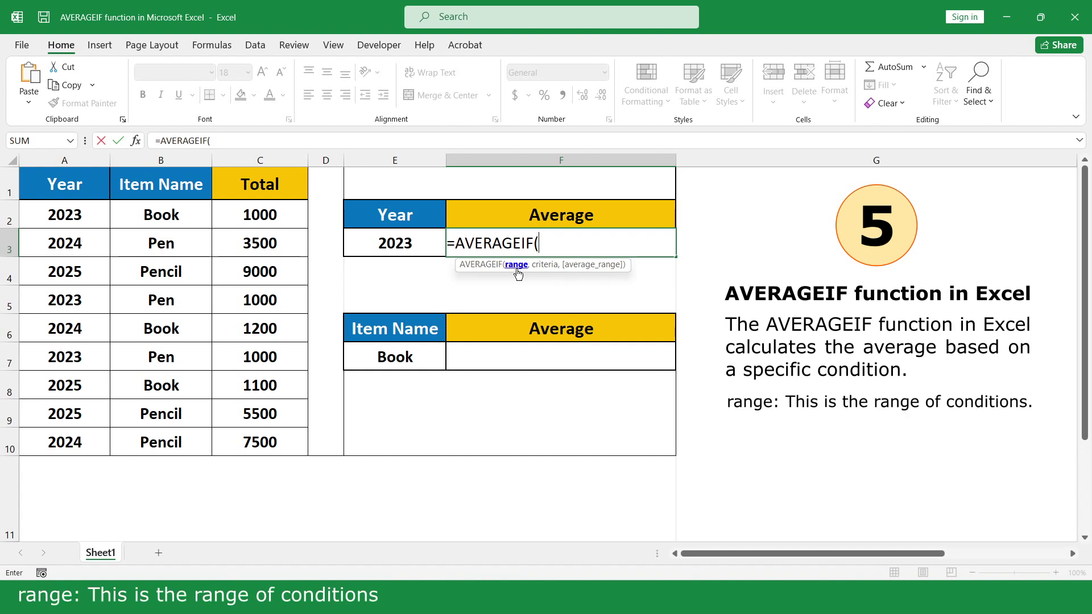
drag(105, 218, 94, 441)
text(,)
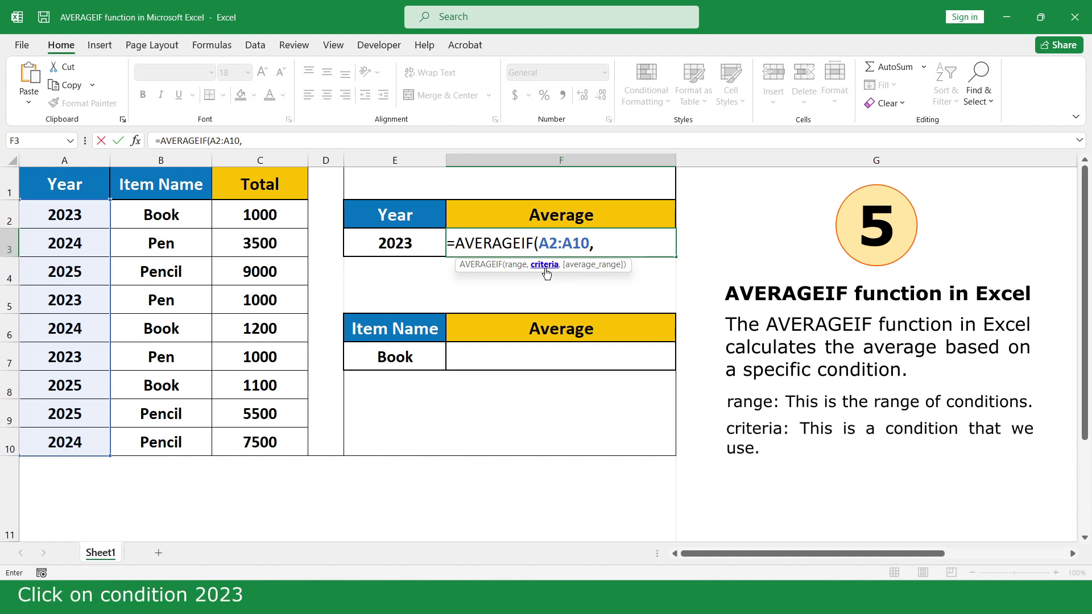
click(421, 243)
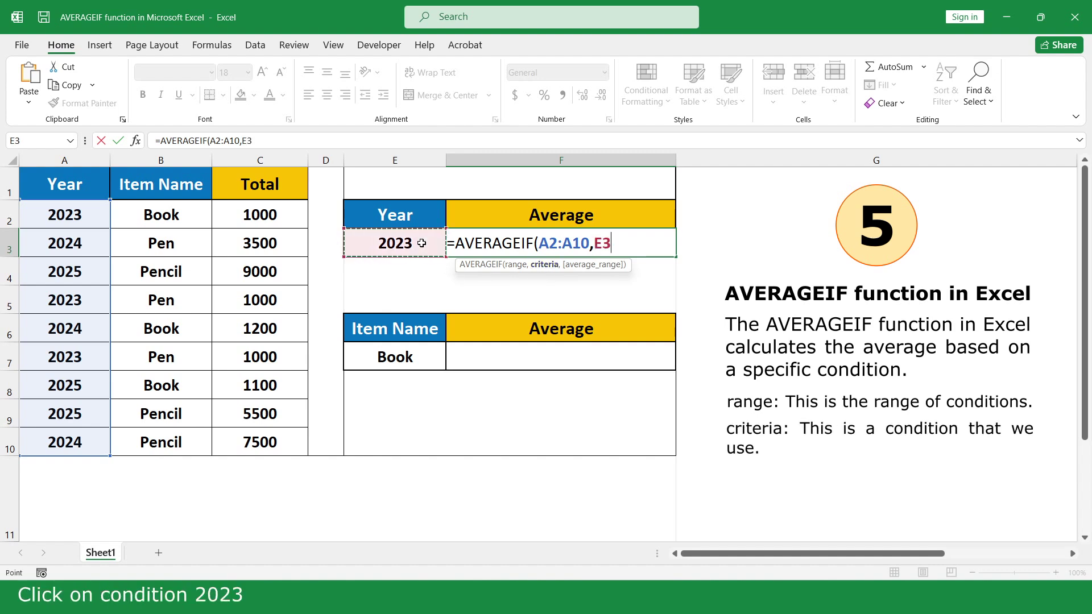
text(,)
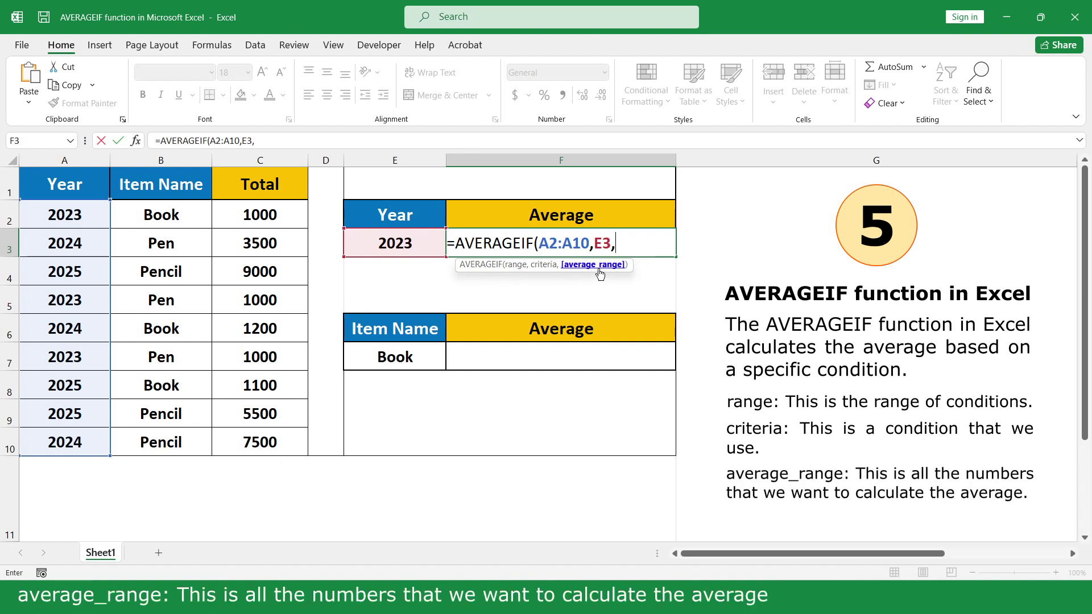
drag(296, 228, 286, 443)
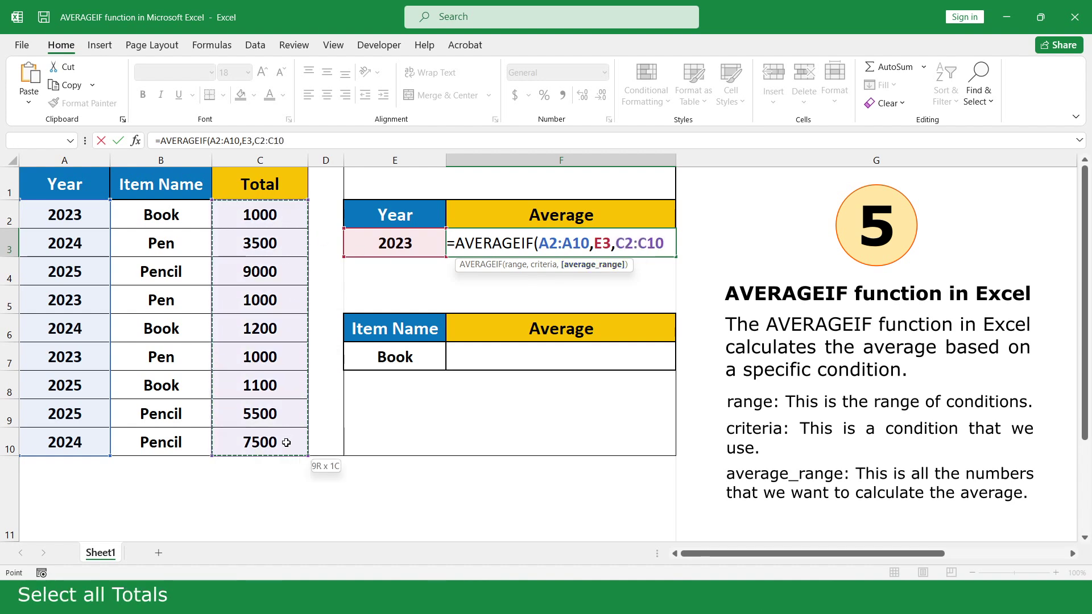
text())
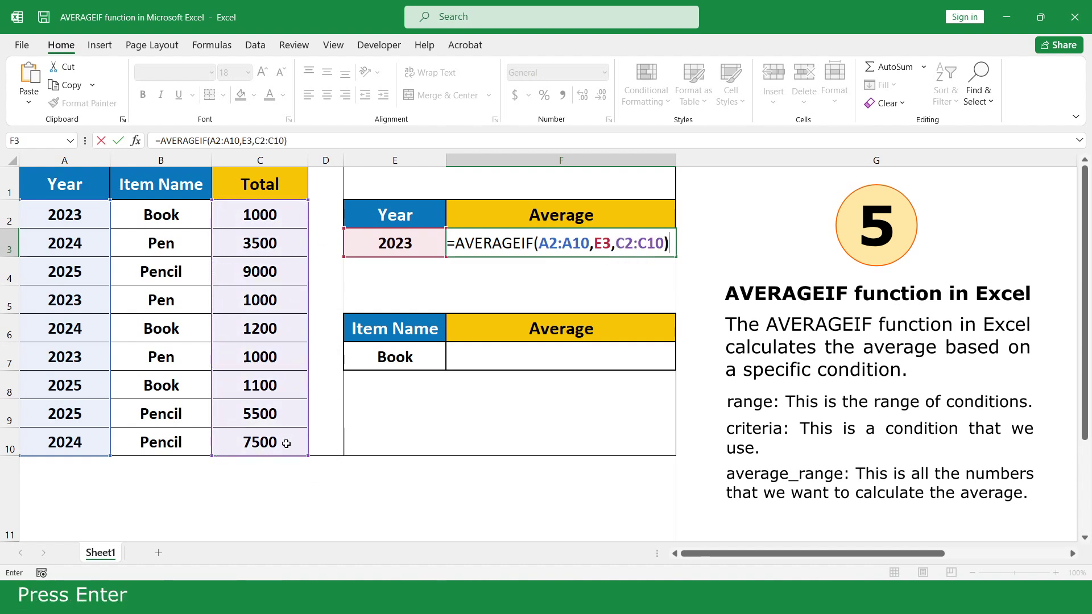
key(Return)
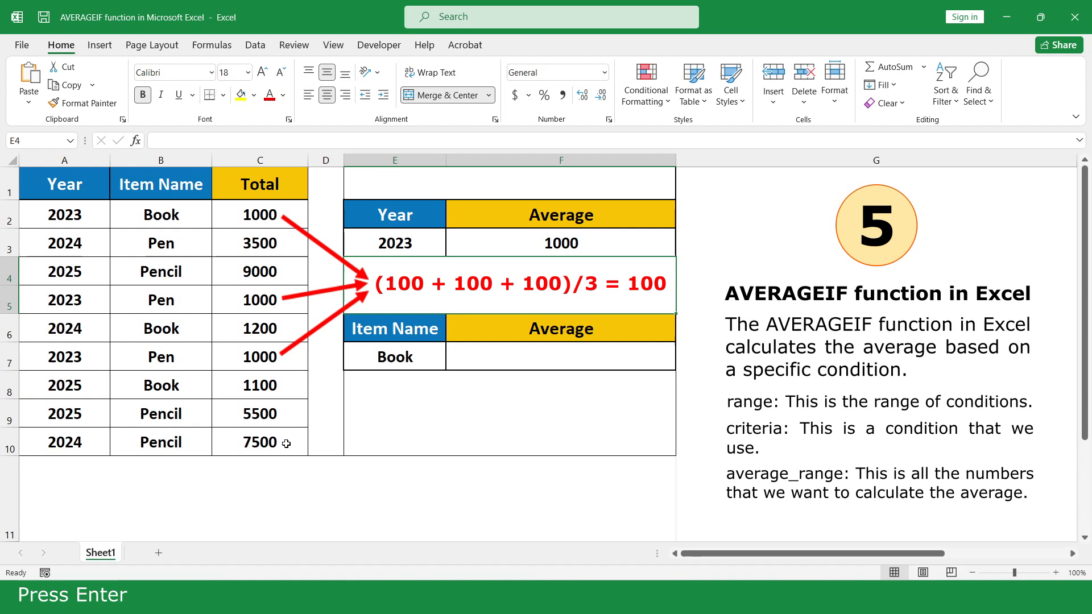
Average the totals for the item name in E7 by entering =AVERAGEIF(B2:B10,E7,C2:C10) in F7.
click(607, 359)
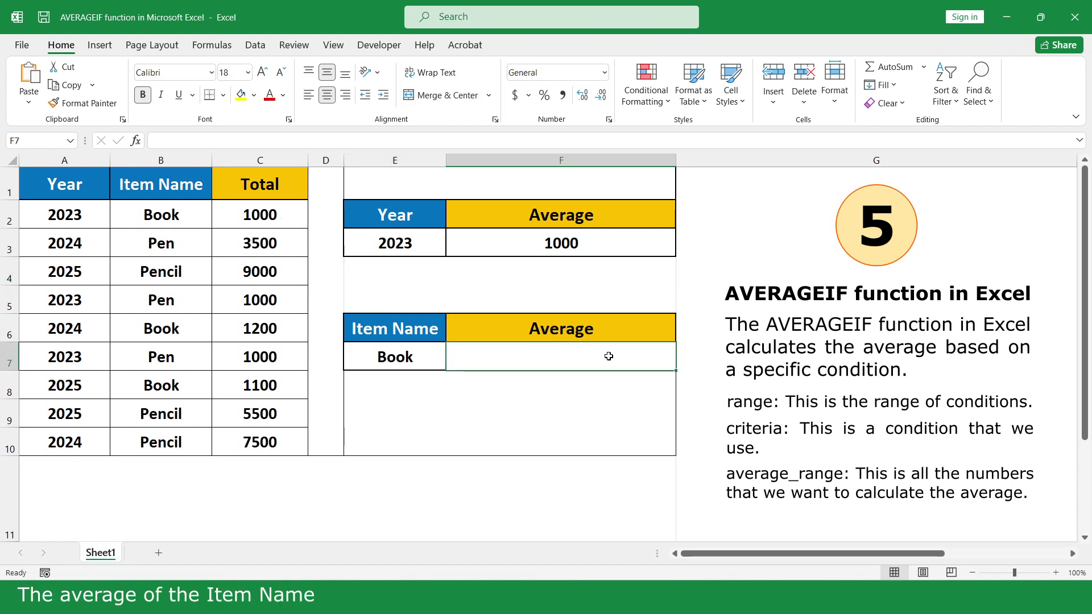
text(=av)
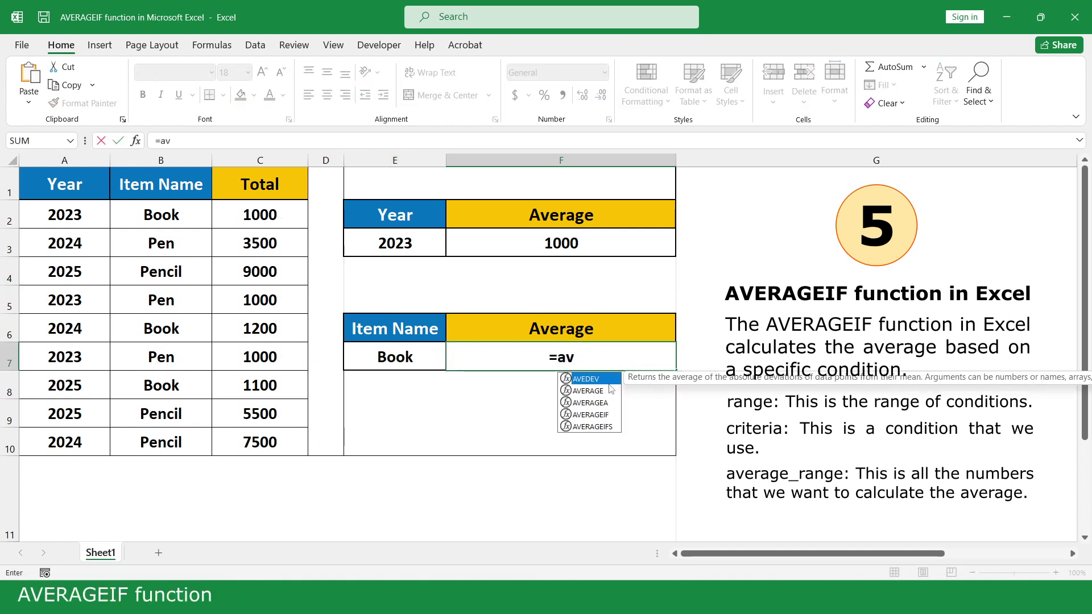
double_click(616, 414)
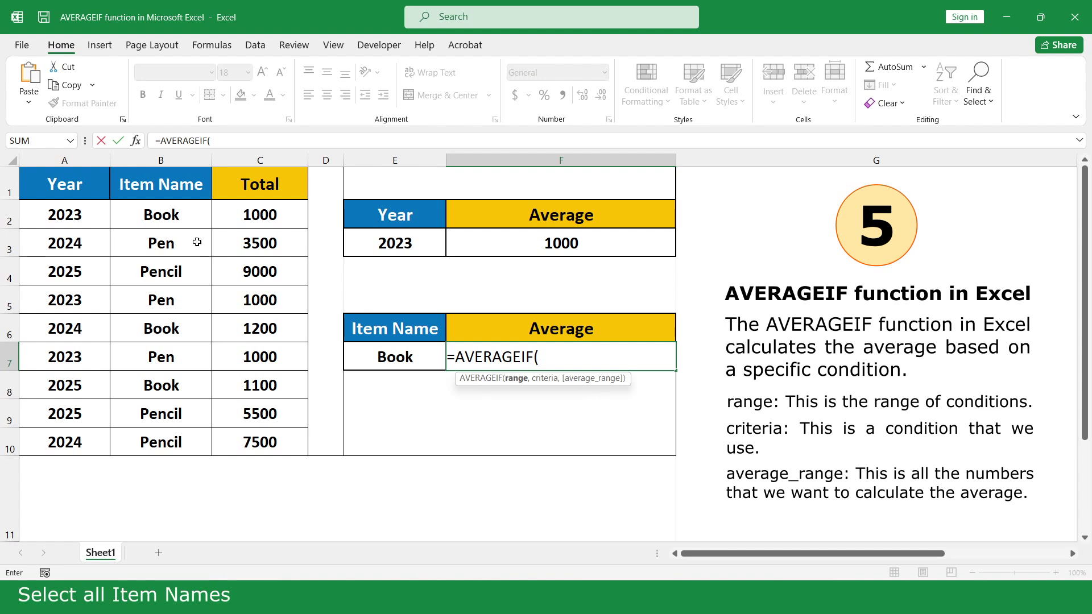
drag(191, 216, 197, 443)
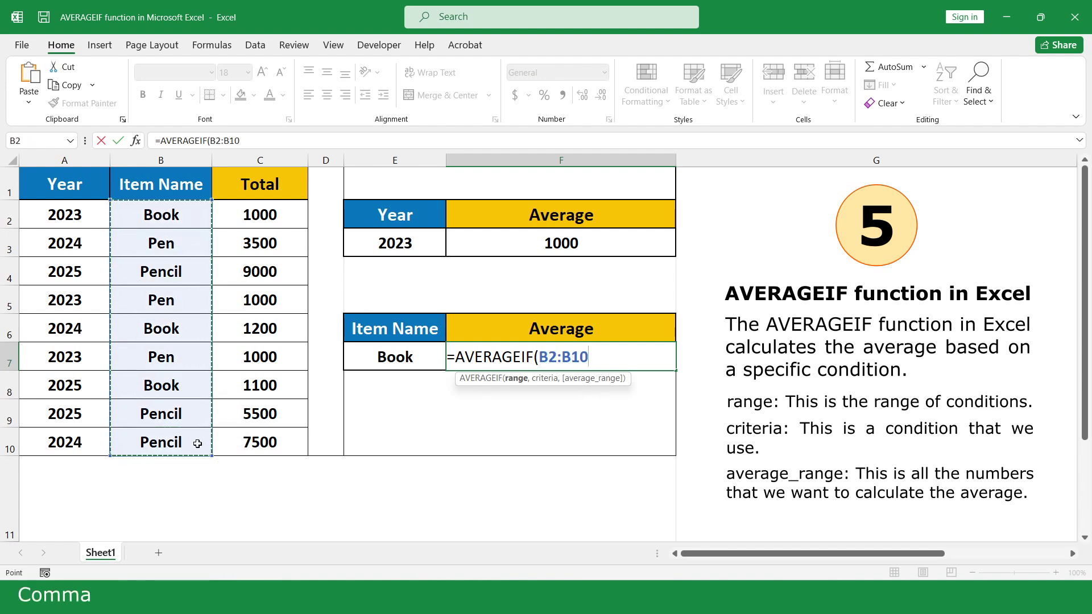
text(,)
click(422, 357)
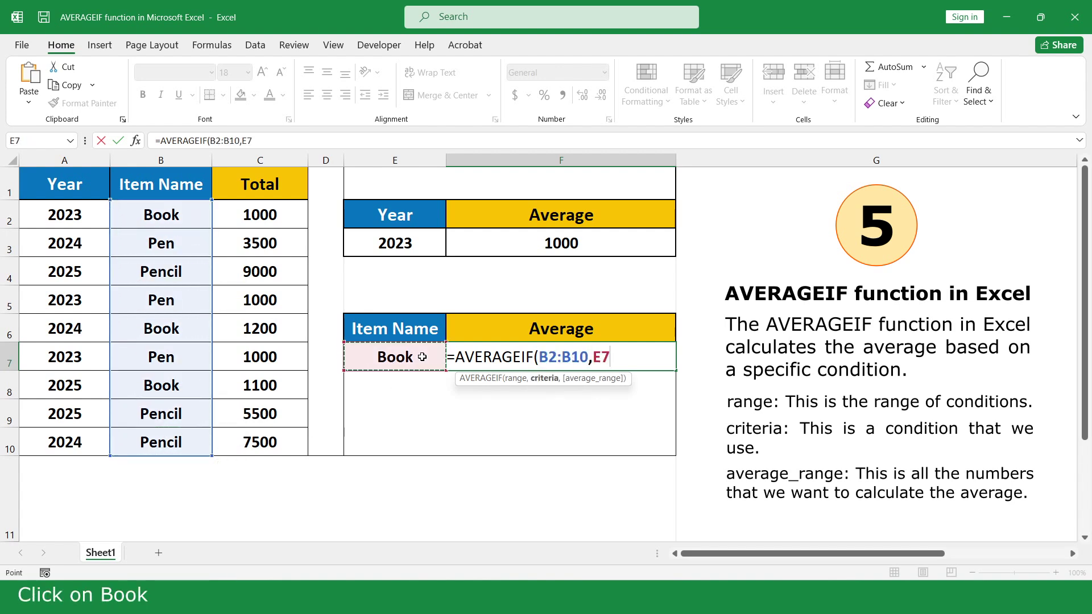
text(,)
drag(294, 219, 290, 443)
text())
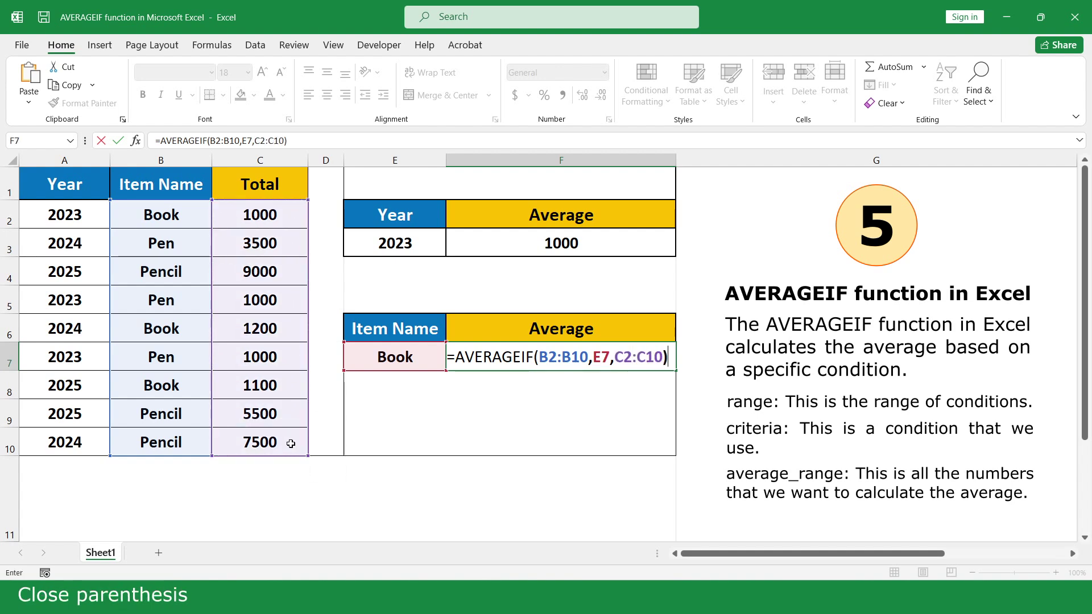
key(Return)
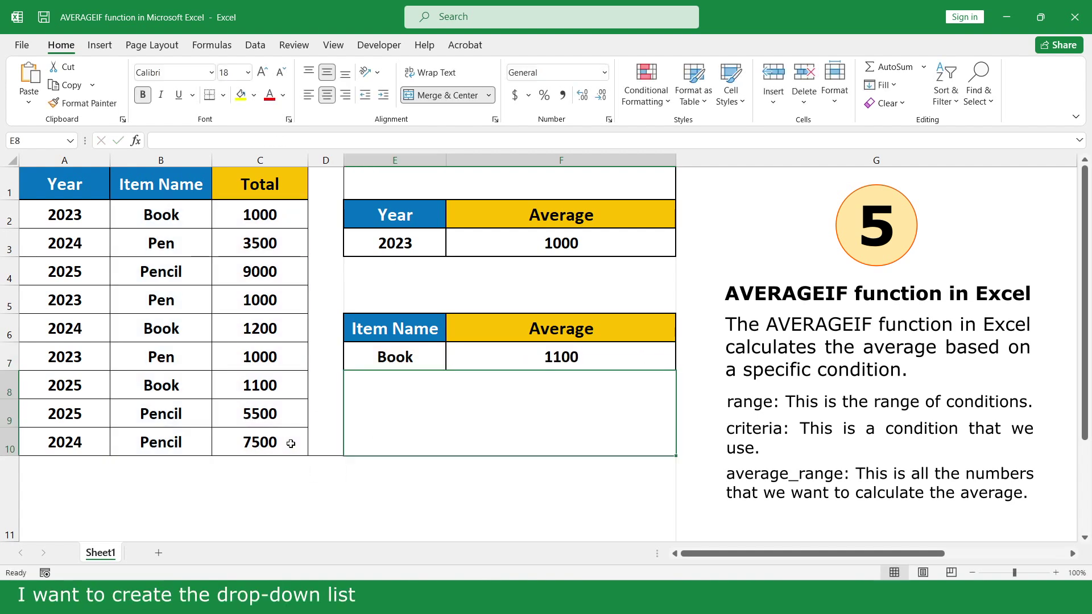
Add a drop-down list to E7 using List data validation with the item names in =$B$2:$B$4 as the source.
click(425, 357)
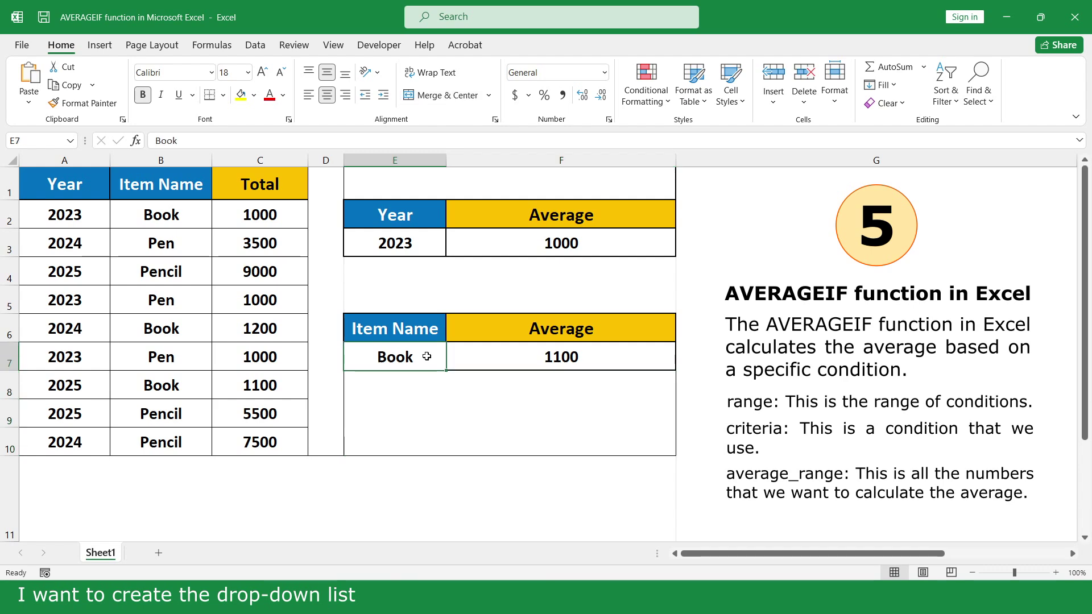
click(262, 49)
click(638, 103)
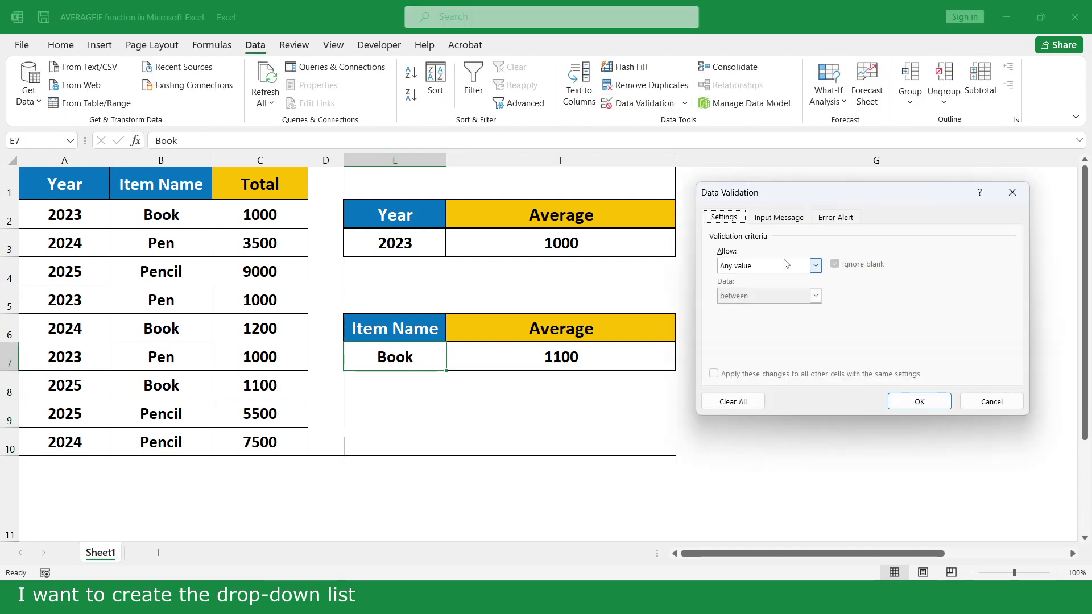
click(815, 265)
click(739, 306)
click(759, 323)
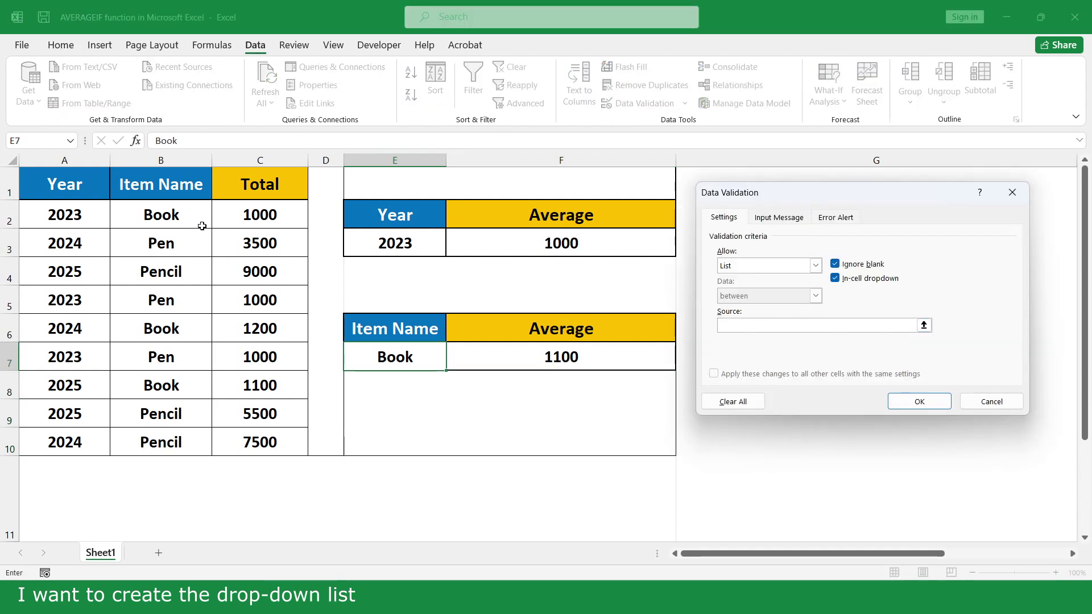
drag(200, 219, 200, 270)
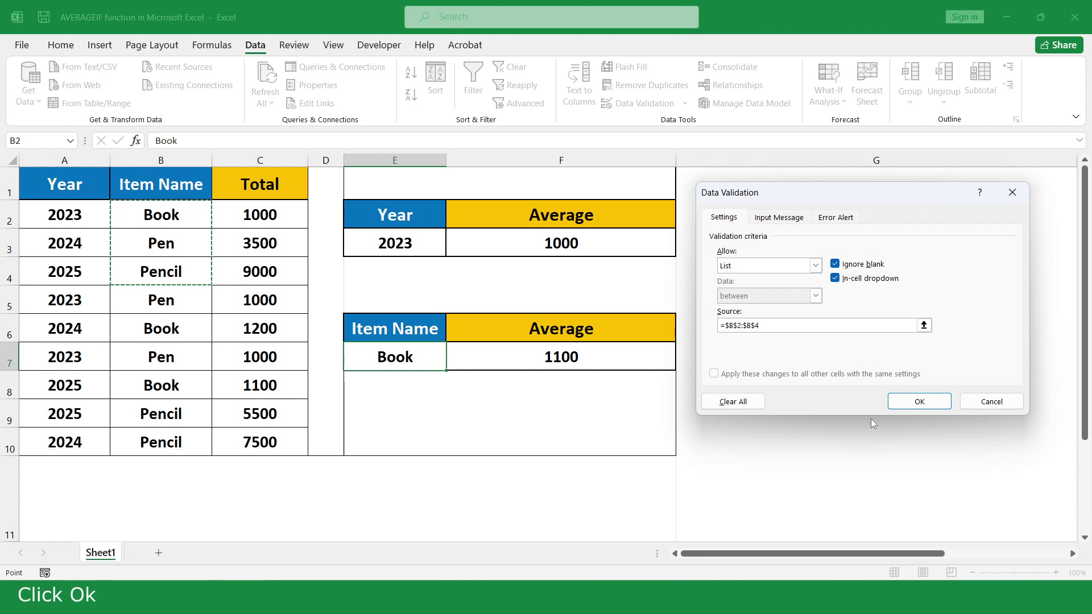
click(903, 402)
Try out the E7 drop-down list by switching the item to Pencil and back to Book.
click(453, 364)
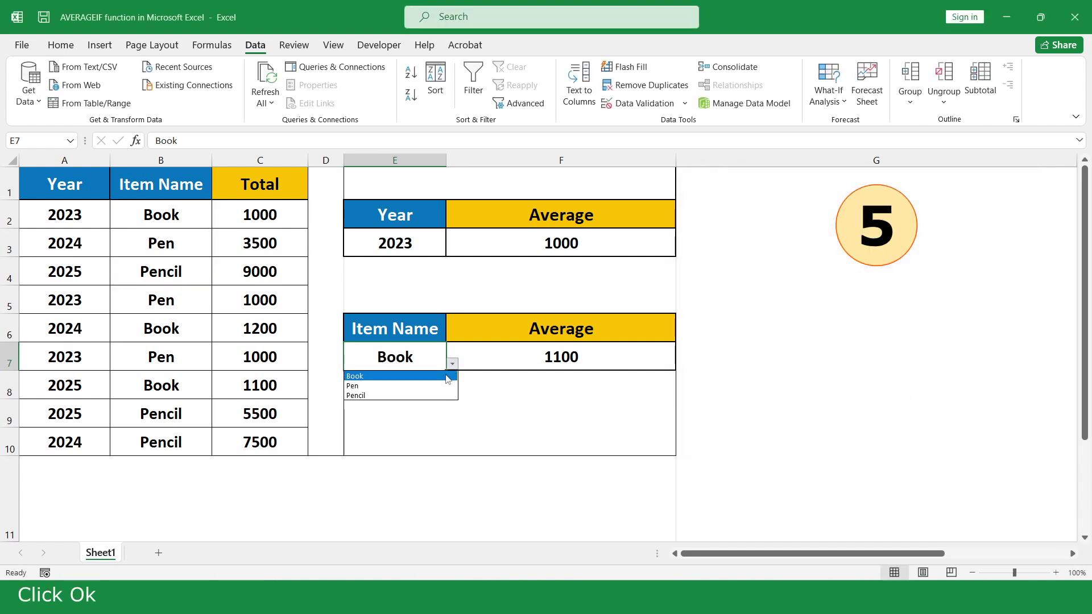
click(398, 382)
click(452, 363)
click(398, 392)
click(452, 363)
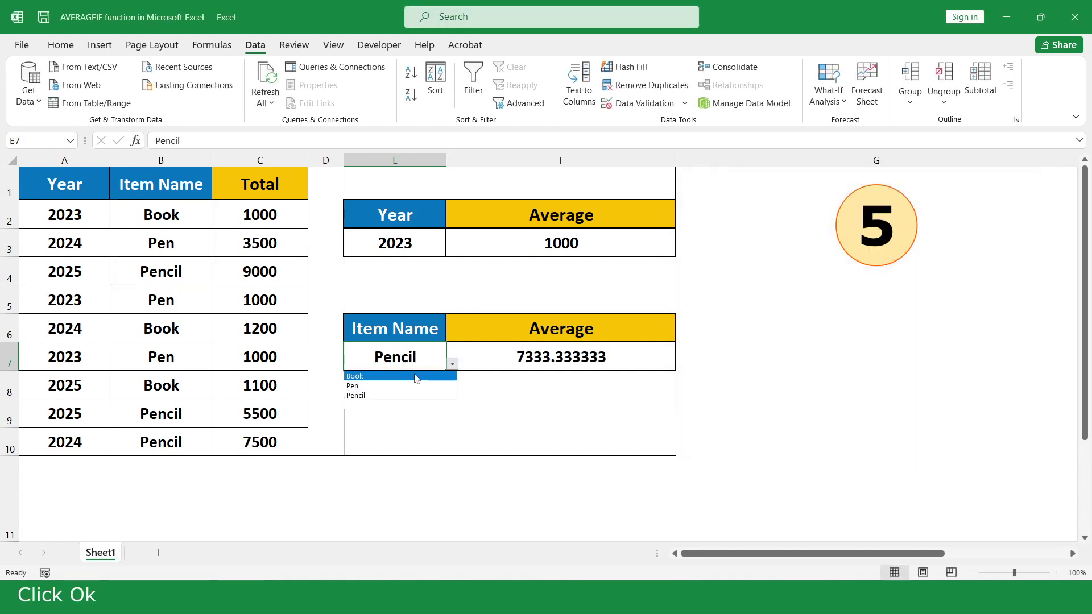
click(414, 373)
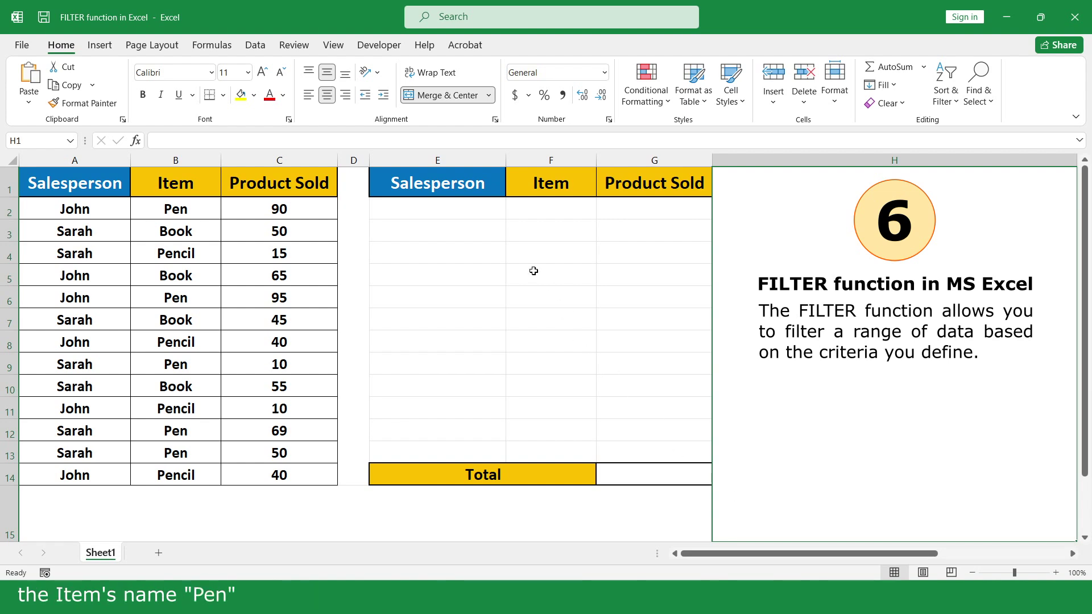
In the FILTER workbook, extract all Pen rows of the sales table from E2 with =FILTER(A2:C14,B2:B14="Pen").
click(481, 210)
text(=fi)
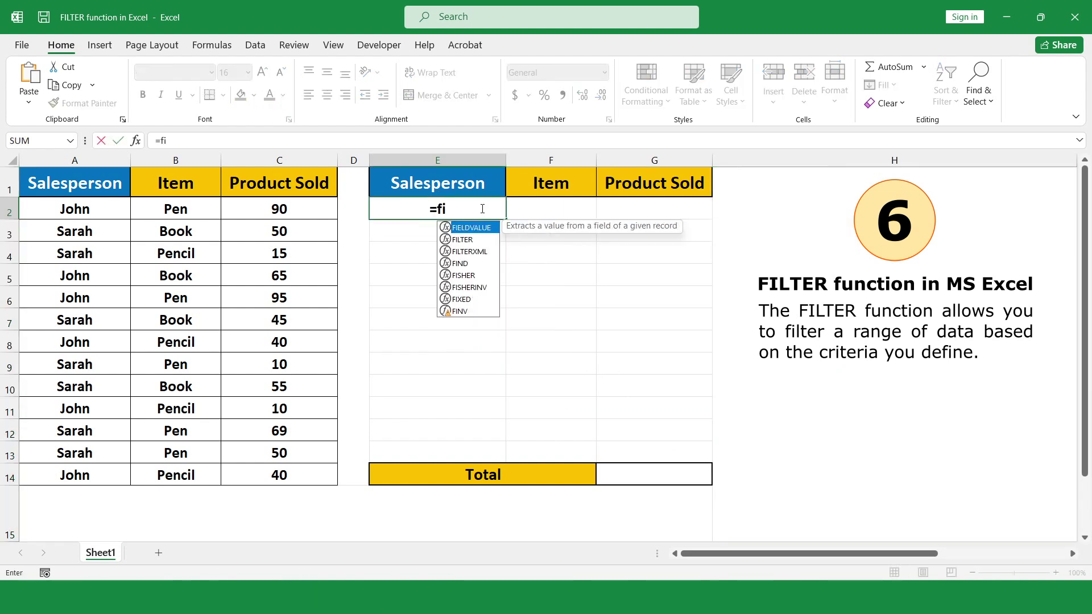
double_click(479, 240)
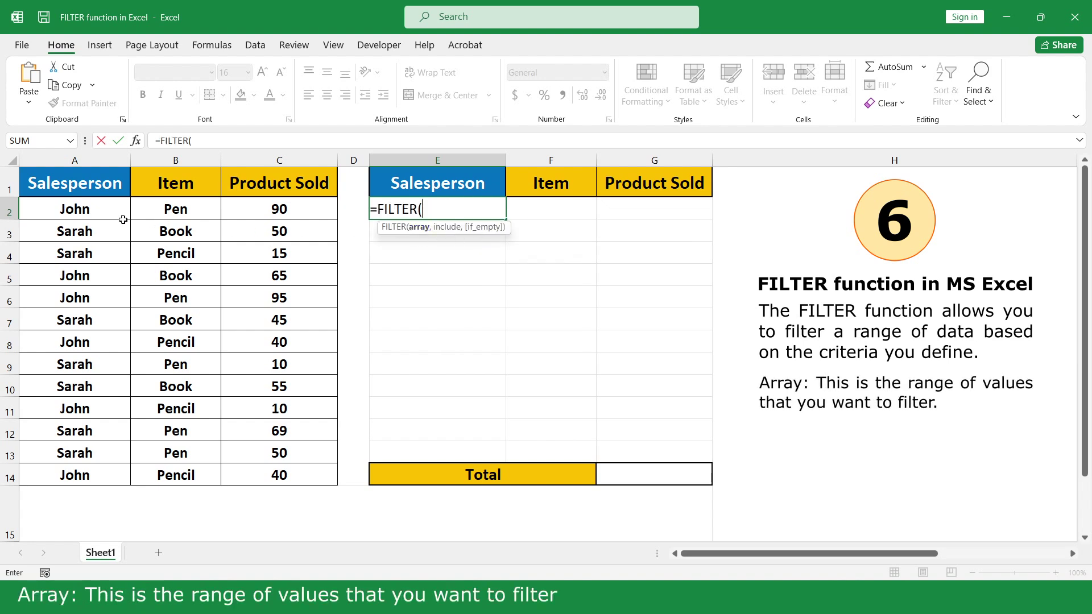
drag(98, 210, 312, 470)
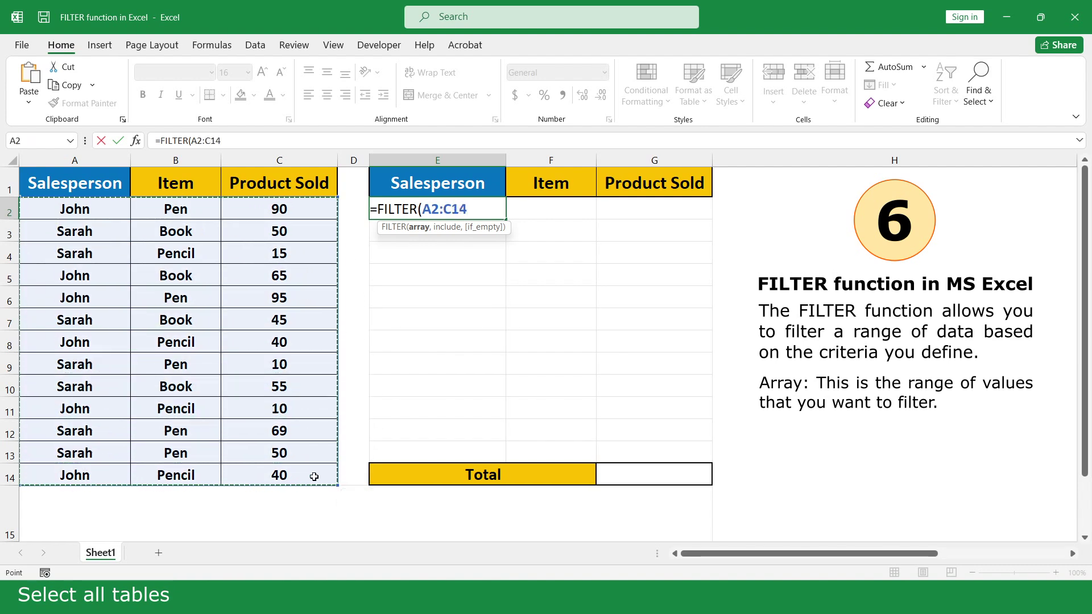
text(,)
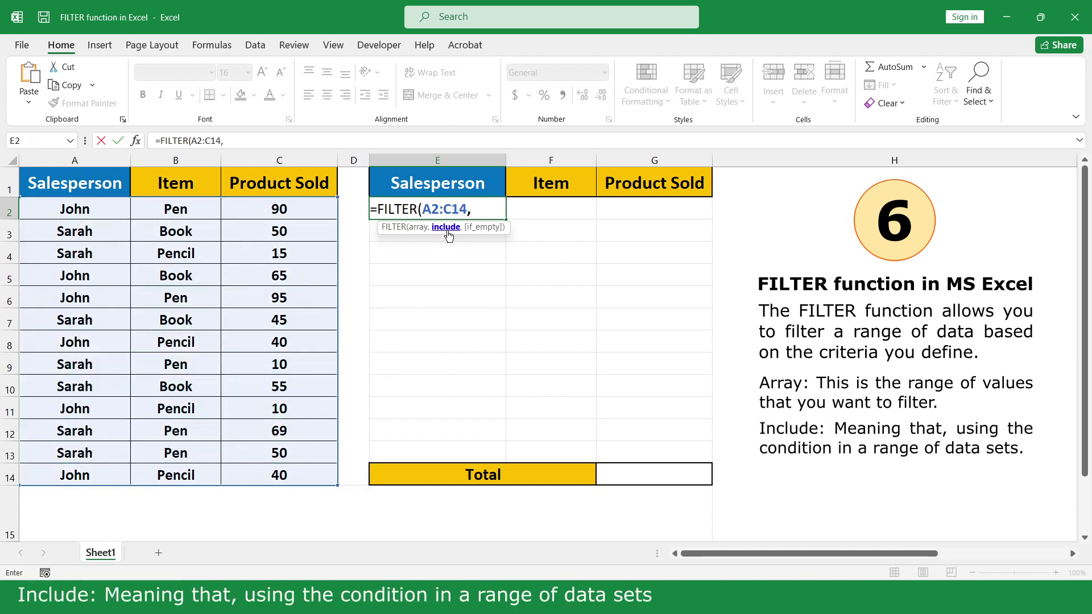
drag(201, 211, 206, 473)
text(=)
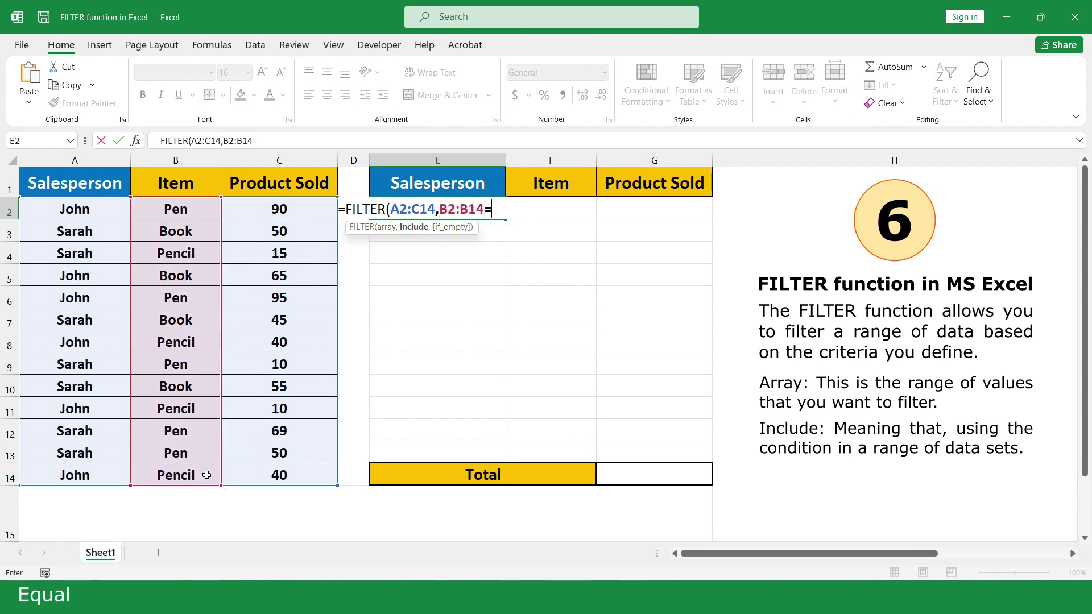
text("Pen")
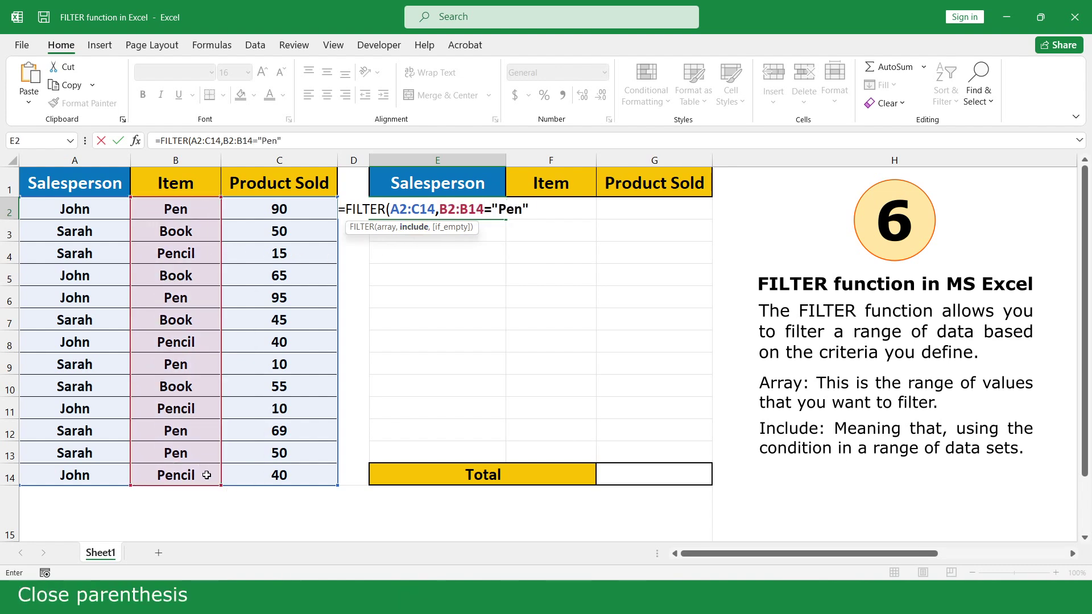
key(Return)
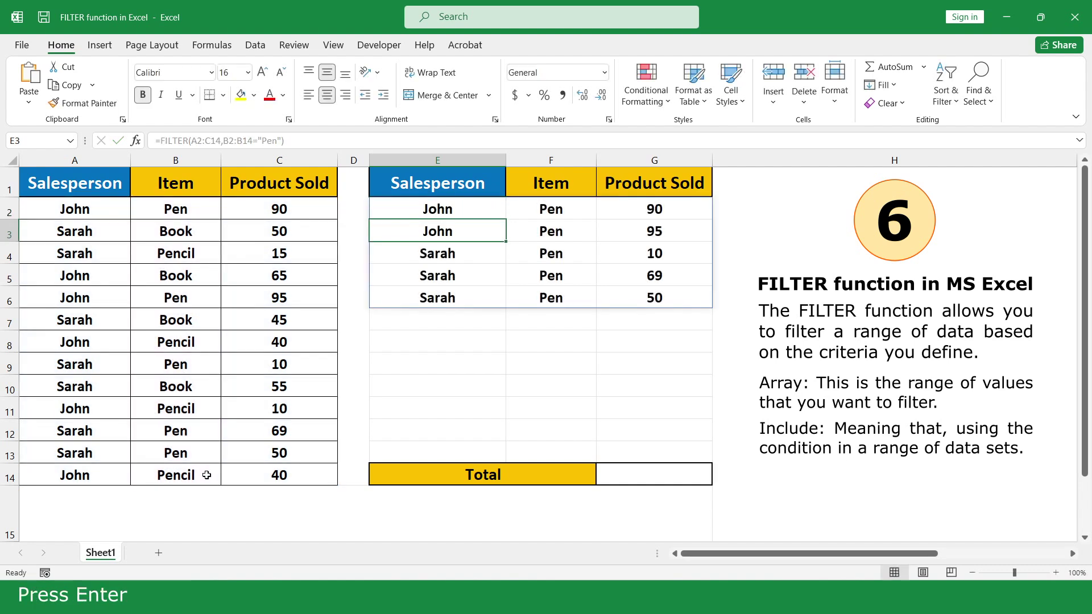
Total the filtered Product Sold values by entering =SUM(G2:G13) in G14.
click(692, 474)
text(=su)
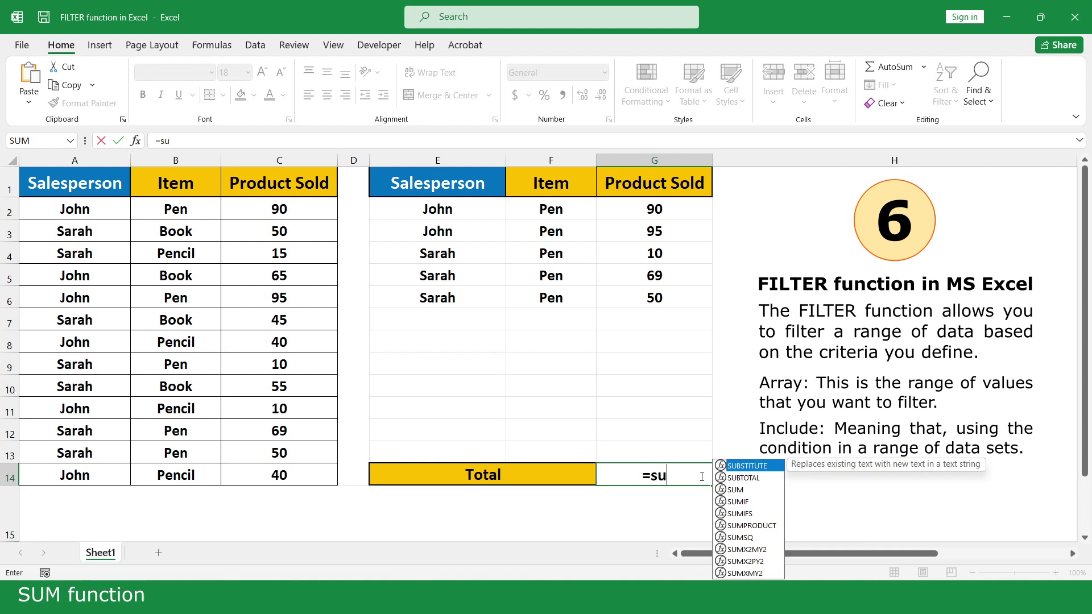
double_click(749, 489)
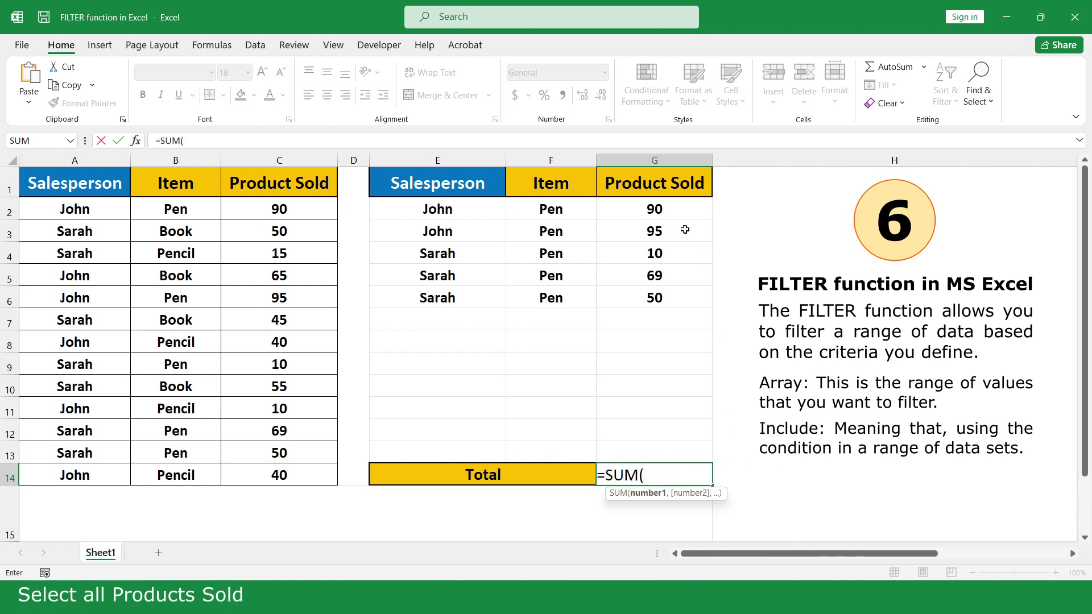
drag(659, 208, 671, 450)
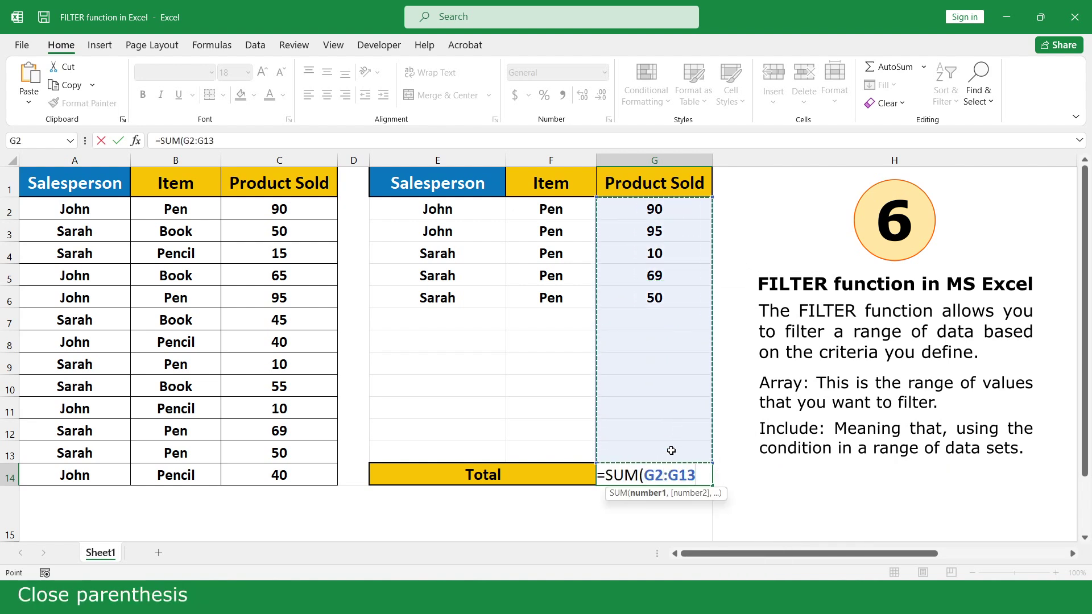
text())
key(Return)
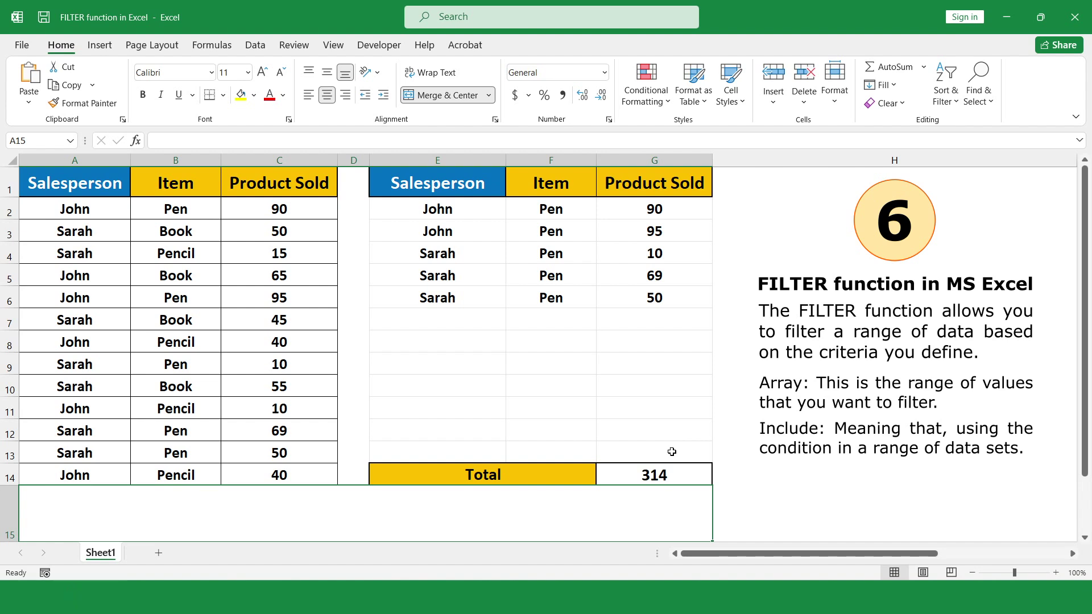
Replace the "Pen" criterion of the FILTER formula in E2 with a reference to the Book cell B3.
double_click(480, 210)
drag(492, 210, 529, 211)
click(201, 231)
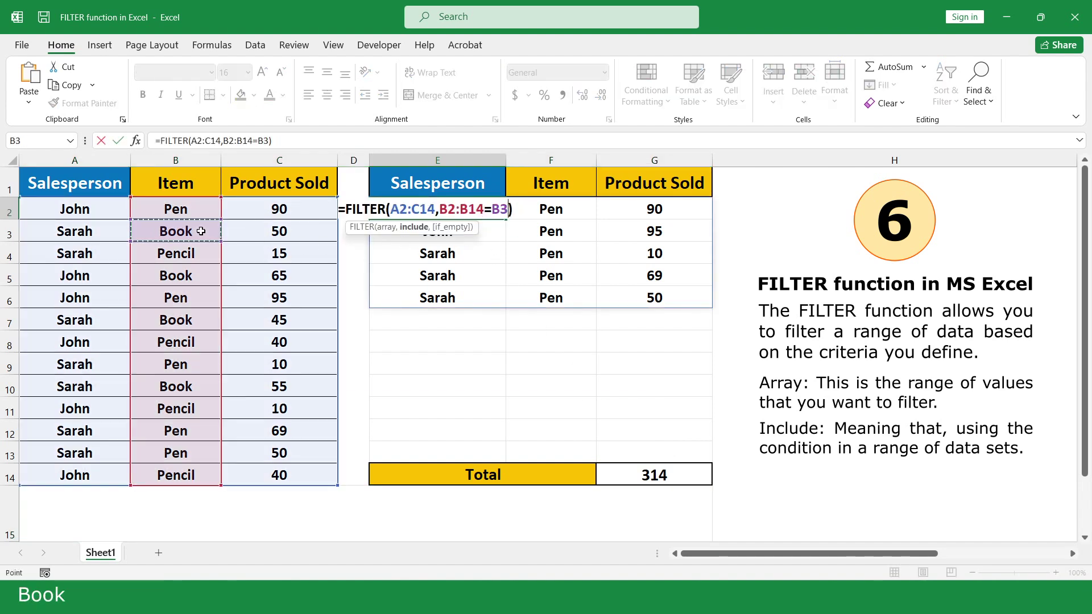
key(Return)
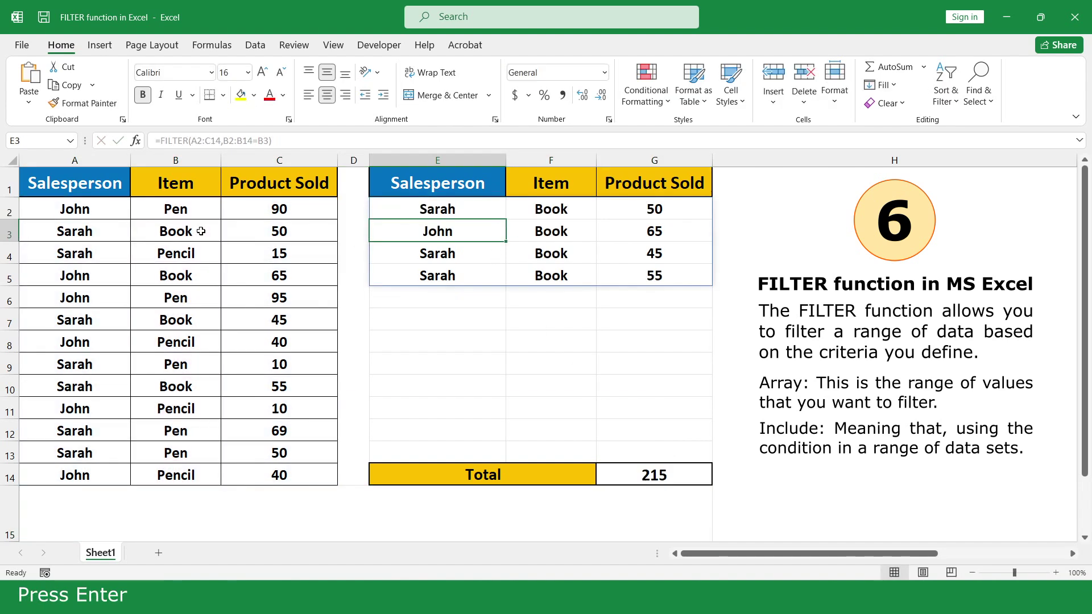
Point the FILTER criterion in E2 to the Pen cell B2.
double_click(481, 214)
drag(490, 210, 507, 210)
click(202, 208)
key(Return)
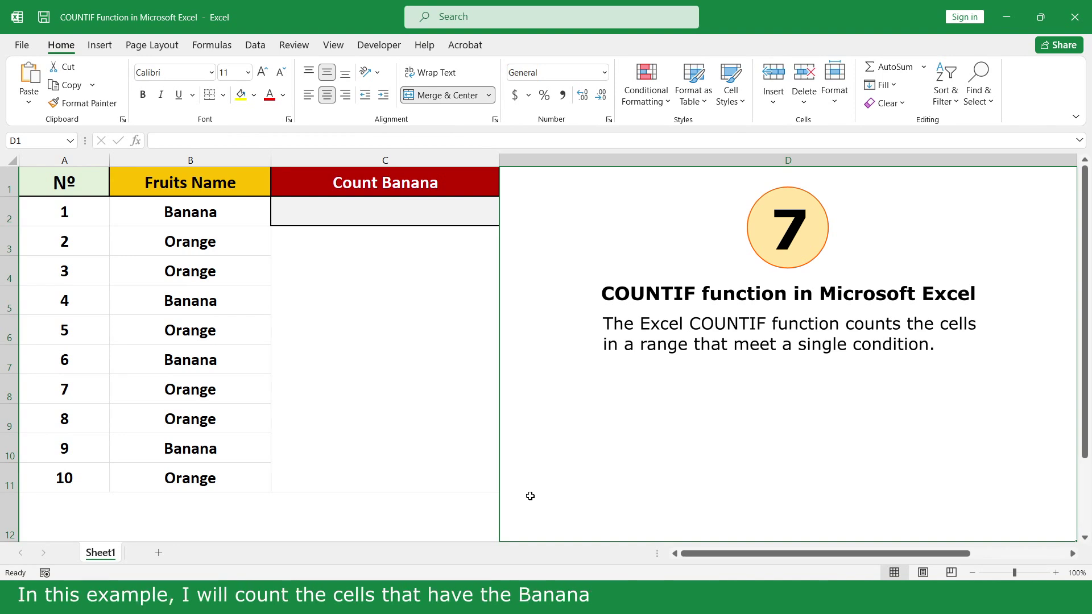
In the COUNTIF workbook, count the Banana cells by entering =COUNTIF(B2:B11,"Banana") in C2.
click(450, 212)
text(=cou)
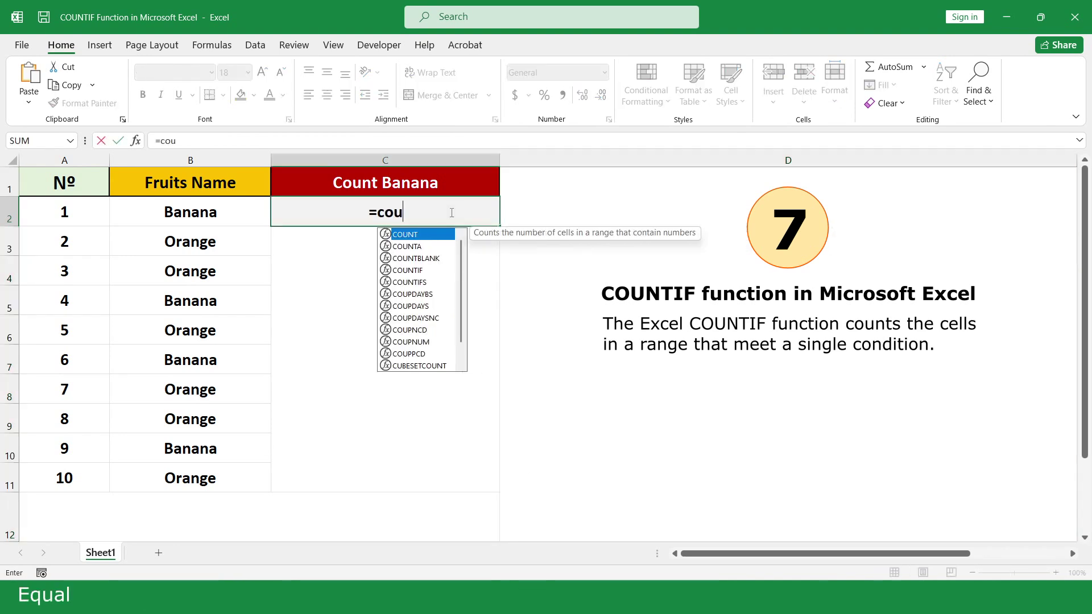
double_click(429, 270)
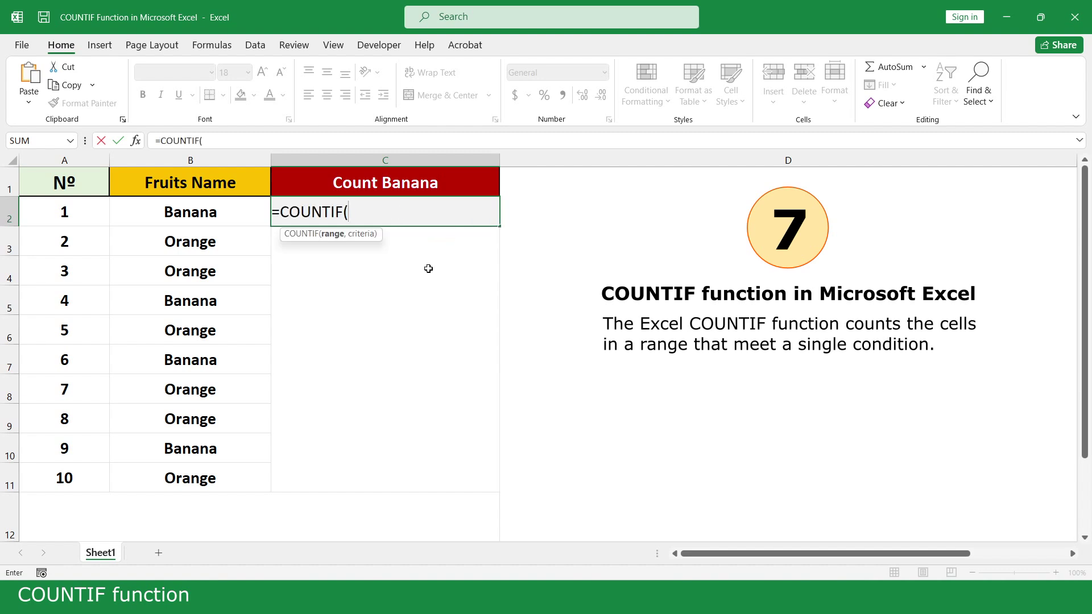
drag(245, 224, 247, 478)
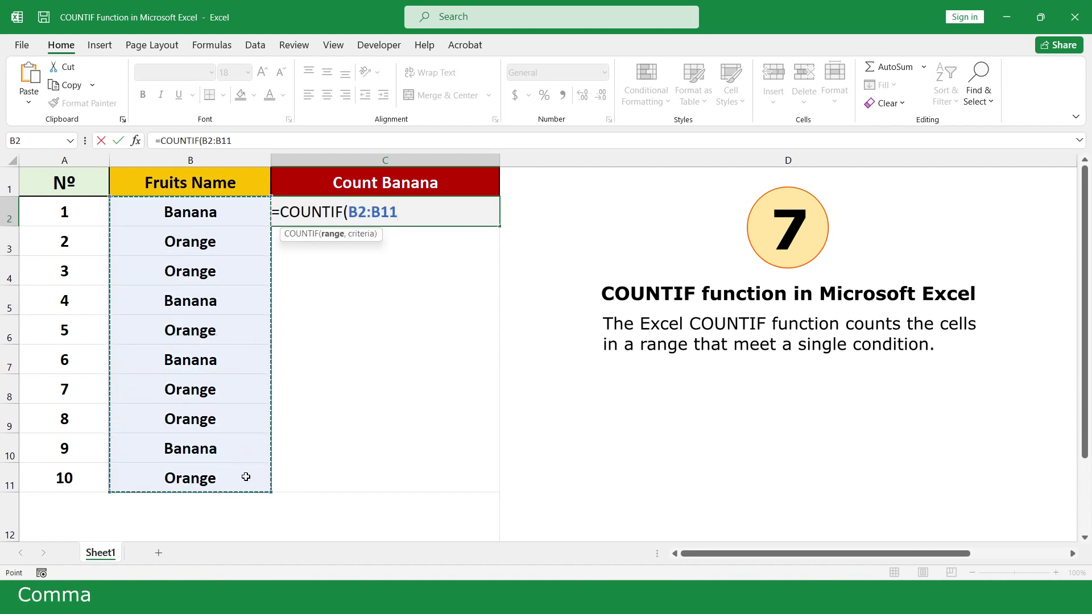
text(,"Banana")
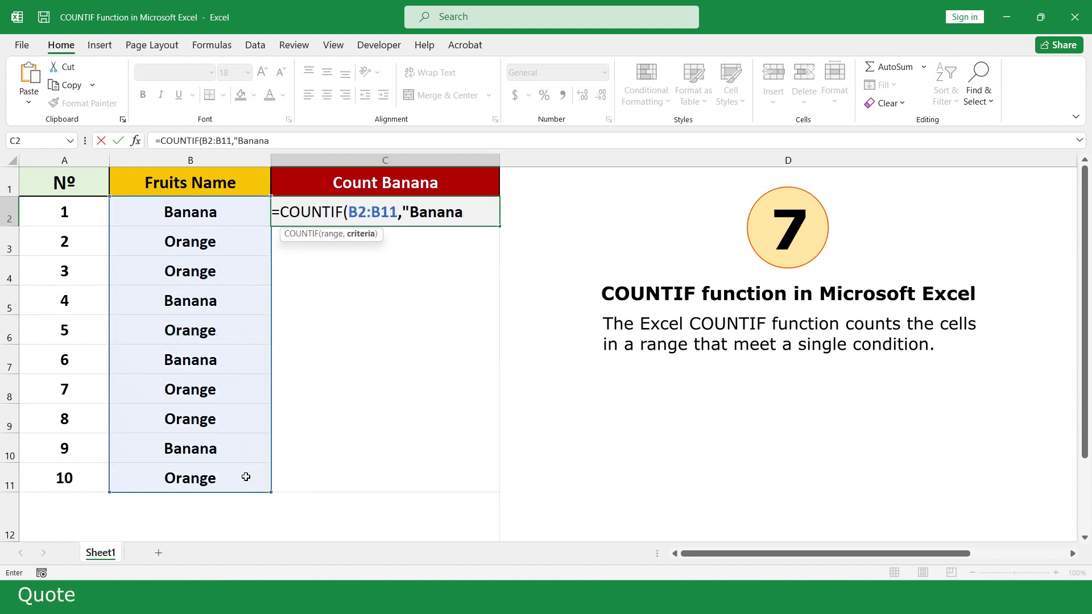
text())
key(Return)
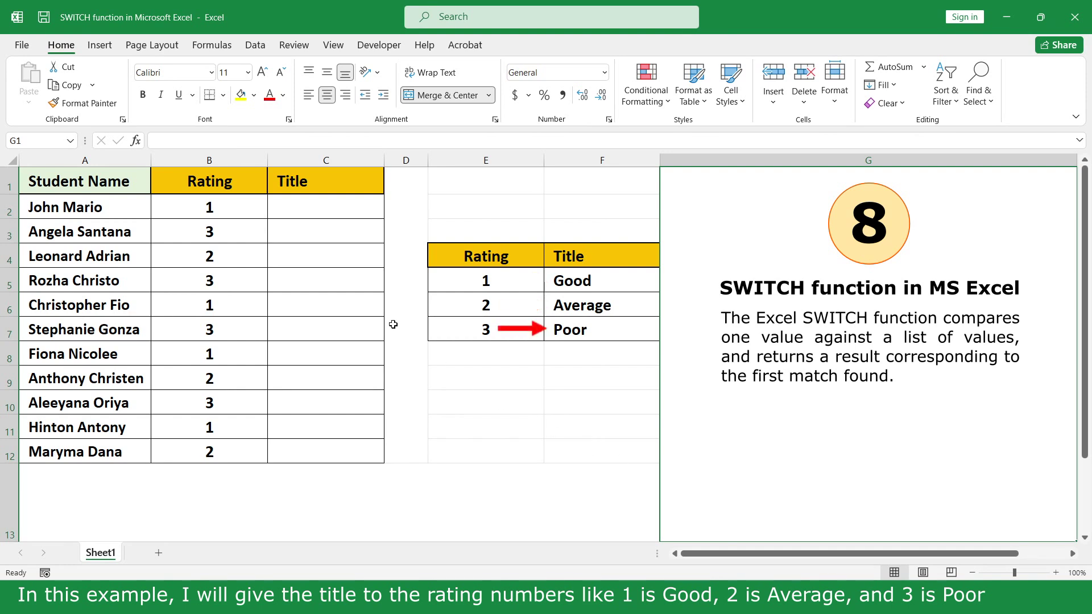
In the SWITCH workbook, start a SWITCH formula in C2 that matches rating B2 against E5 and returns F5.
click(338, 209)
text(=sw)
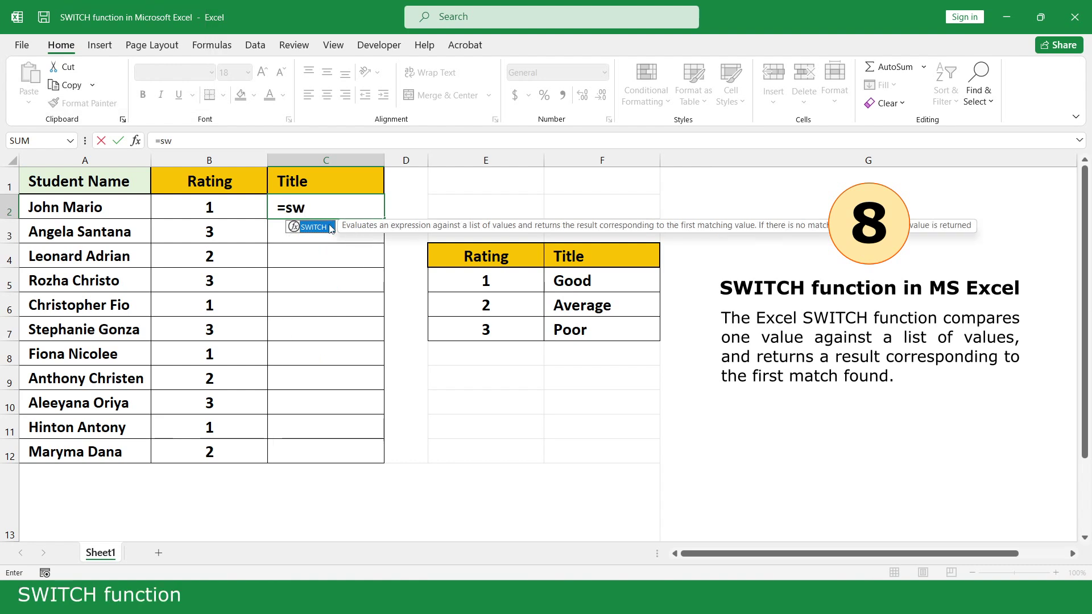
double_click(330, 228)
click(231, 207)
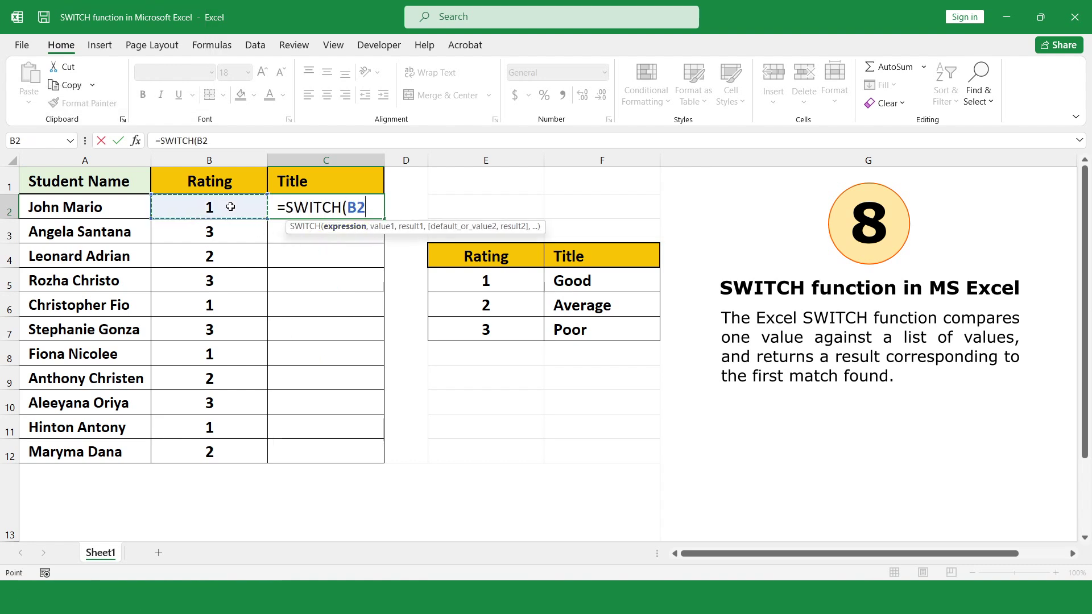
text(,)
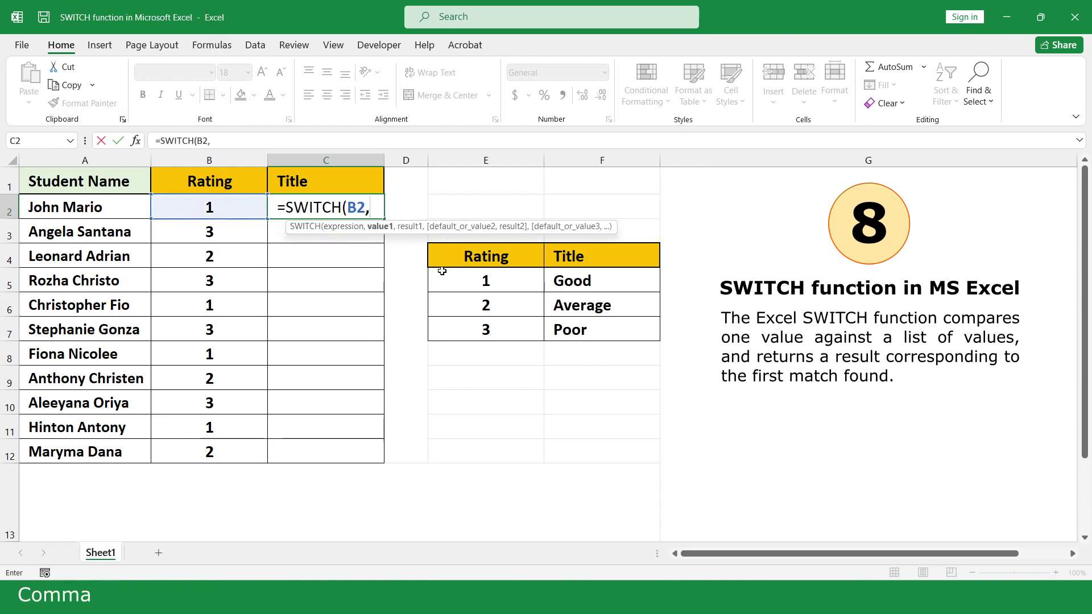
click(505, 283)
text(,)
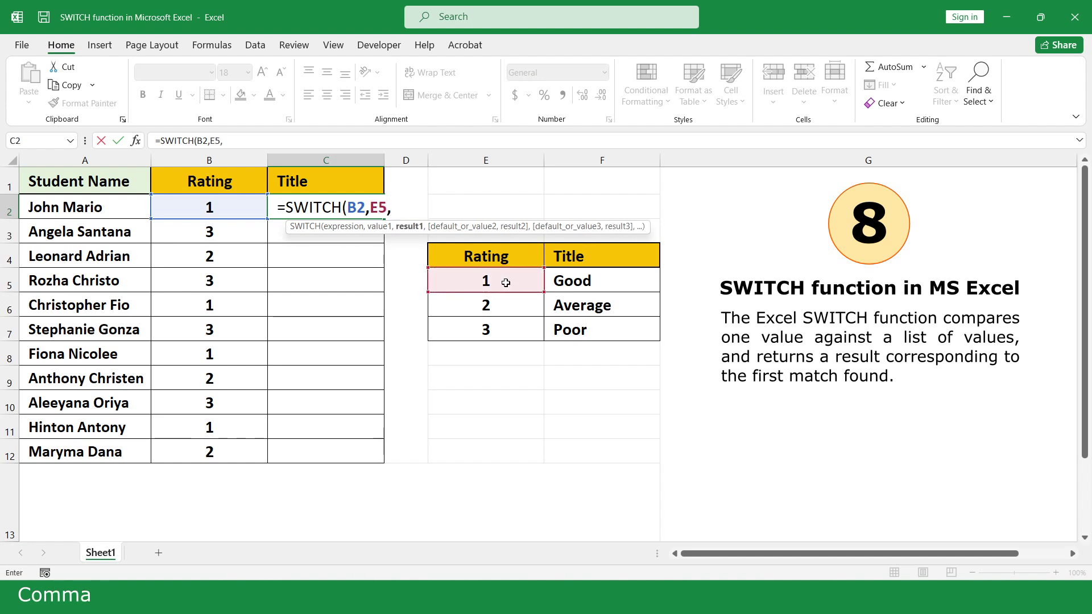
click(609, 281)
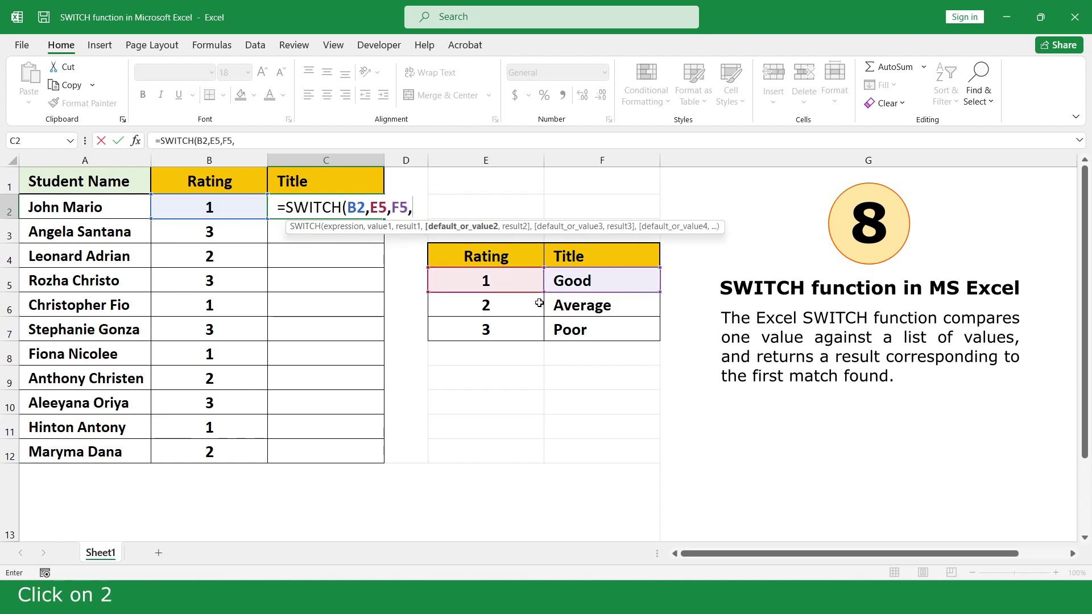
Extend the SWITCH formula with the pairs E6,F6 and E7,F7 and close its parenthesis.
click(517, 307)
text(,)
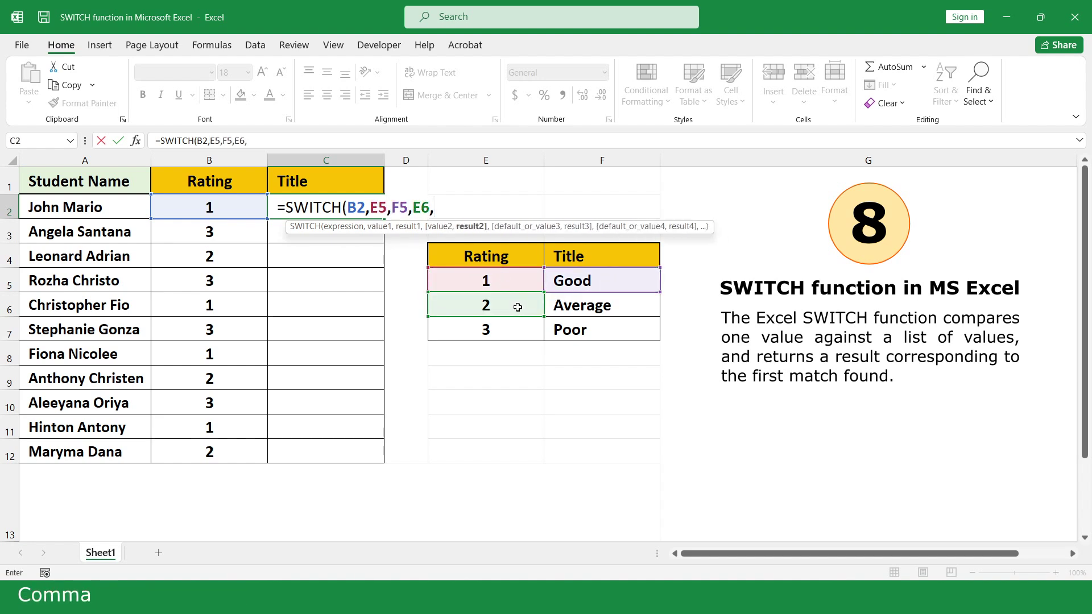
click(626, 306)
text(,)
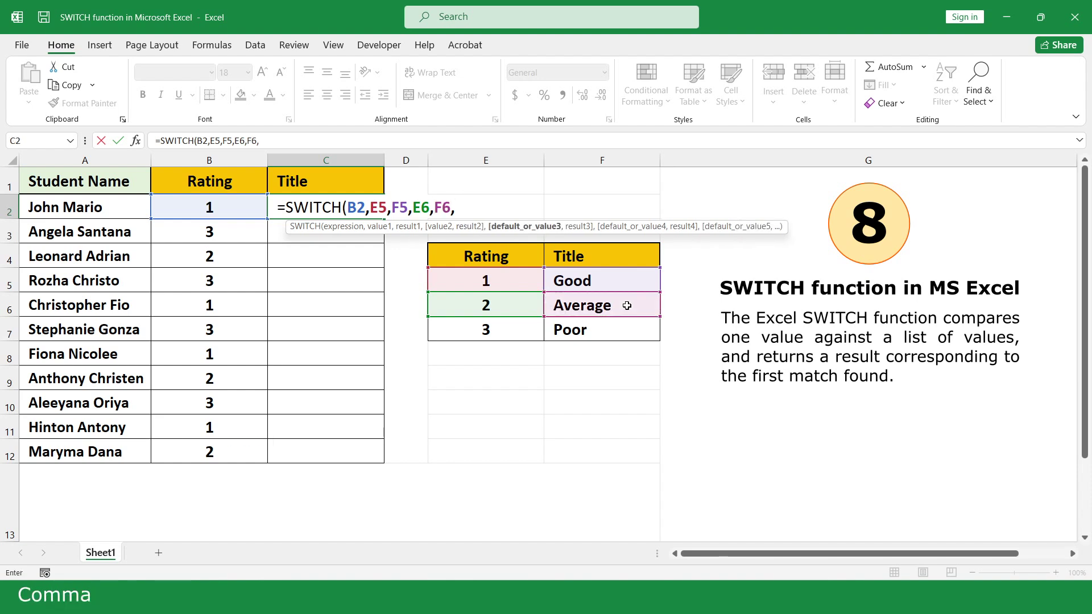
click(508, 330)
text(,)
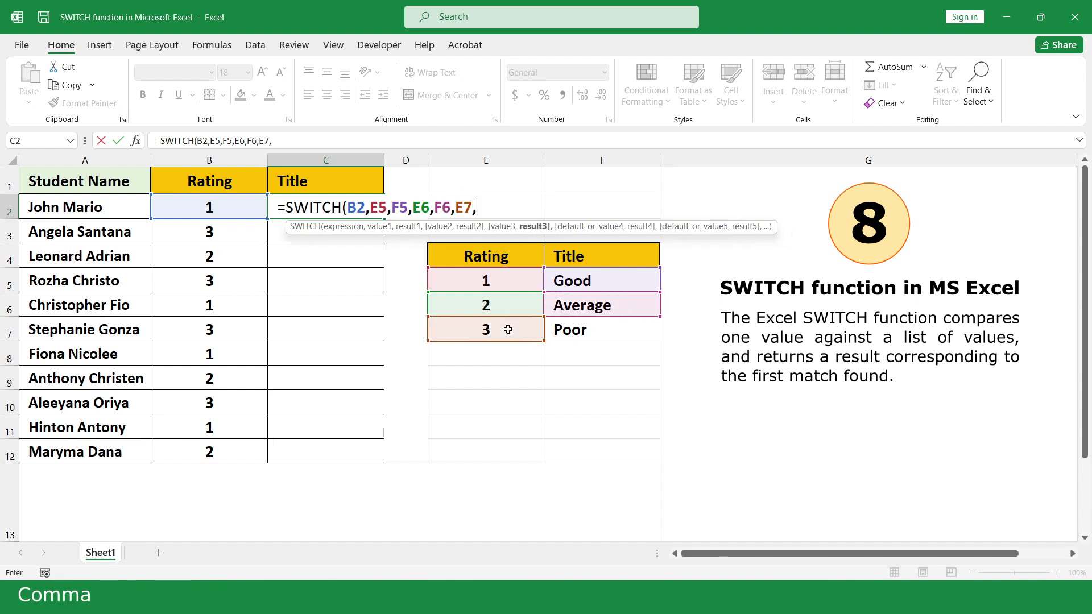
click(605, 330)
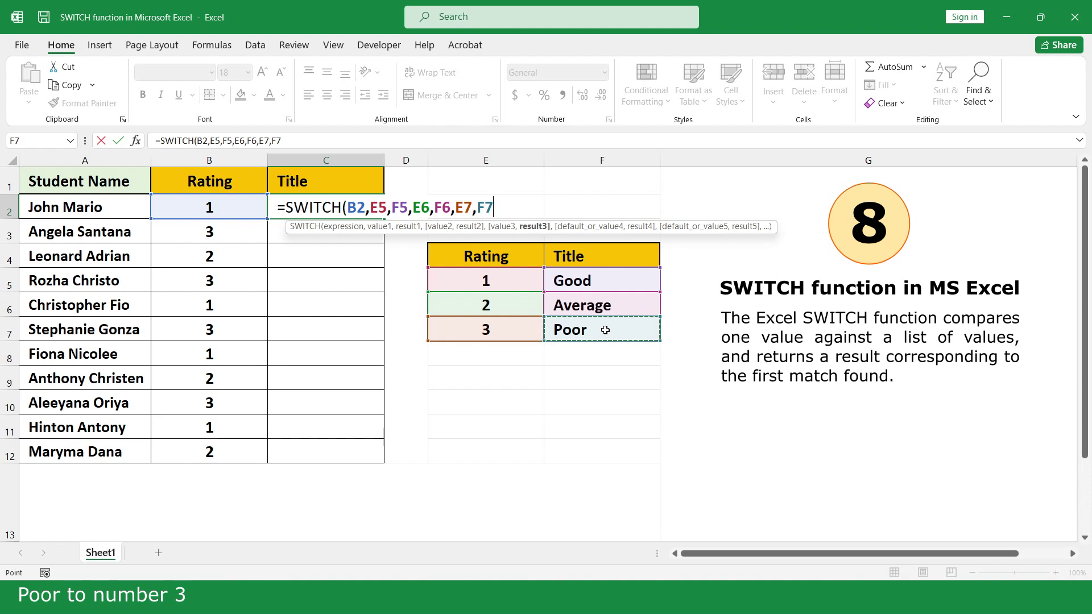
text())
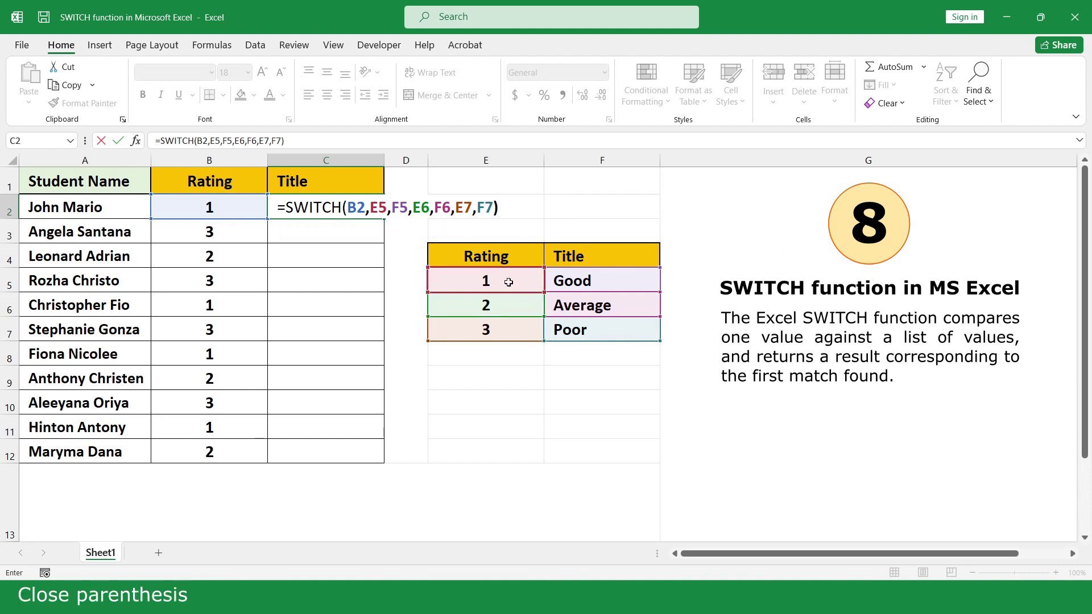
Make the lookup references E5 through F7 in the C2 formula absolute and enter =SWITCH(B2,$E$5,$F$5,$E$6,$F$6,$E$7,$F$7).
drag(370, 208, 494, 209)
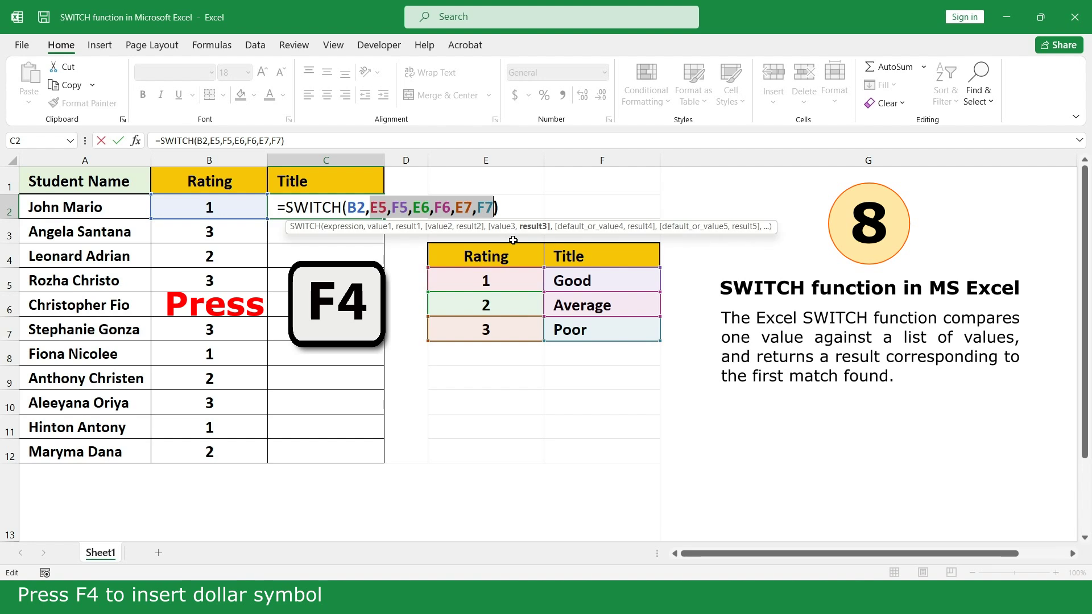
key(F4)
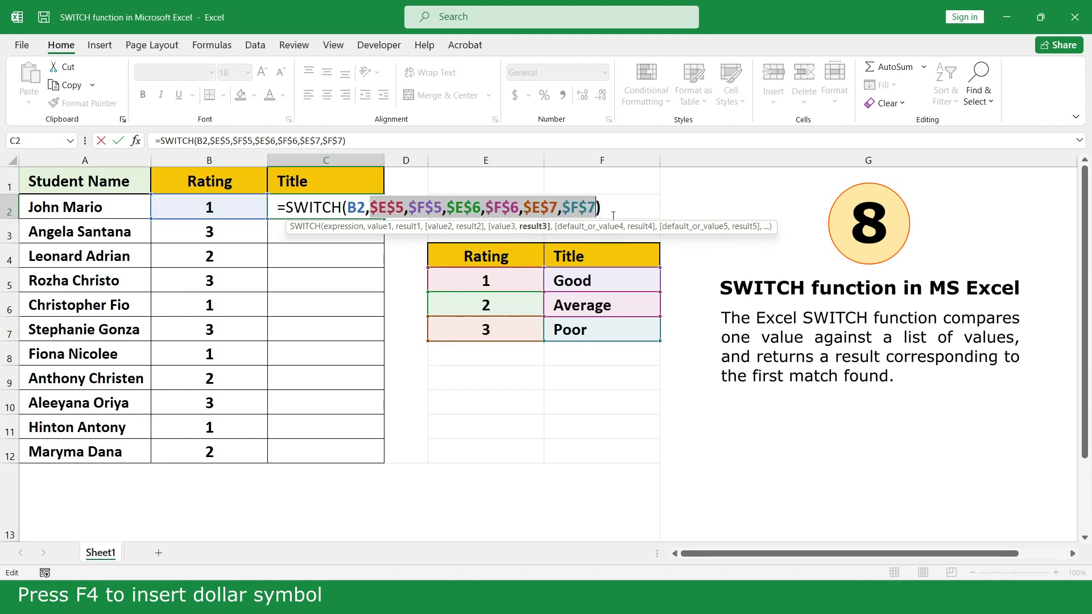
key(Return)
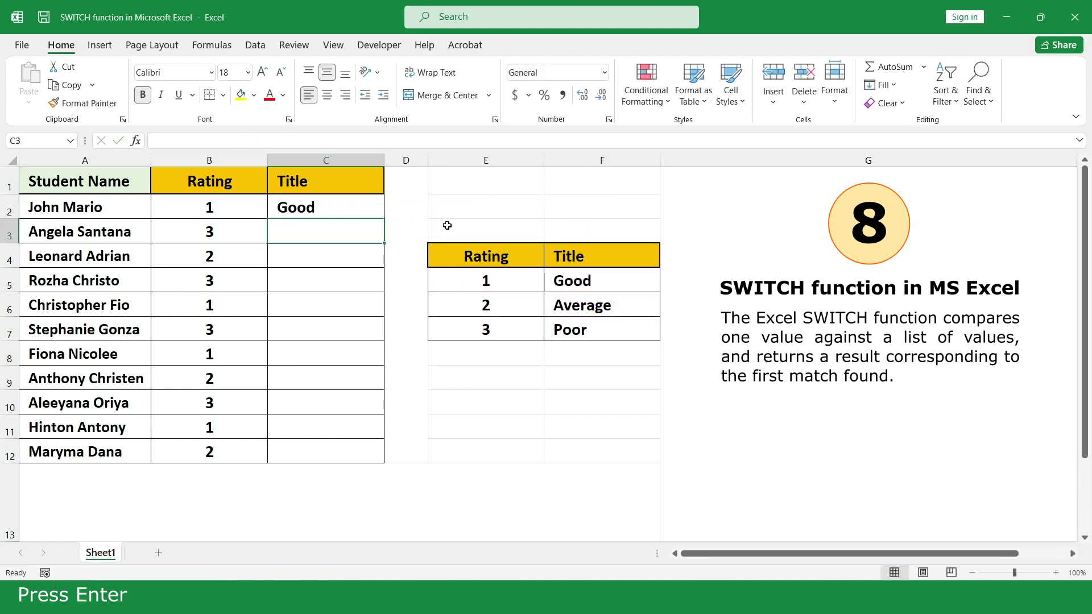
Fill the SWITCH formula from C2 down to C12 to give every student a title.
click(363, 207)
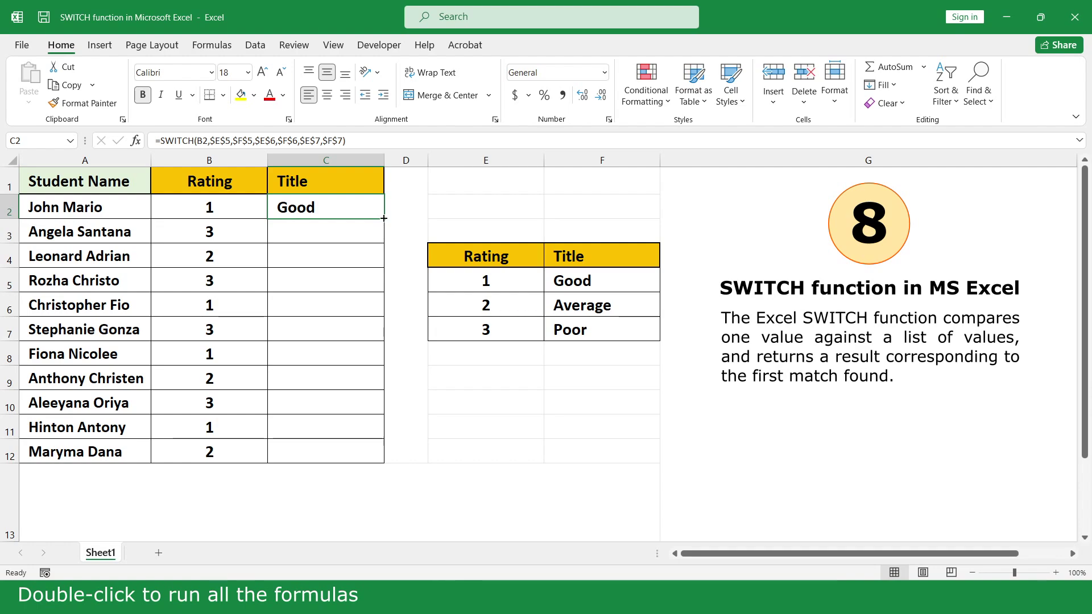
double_click(384, 218)
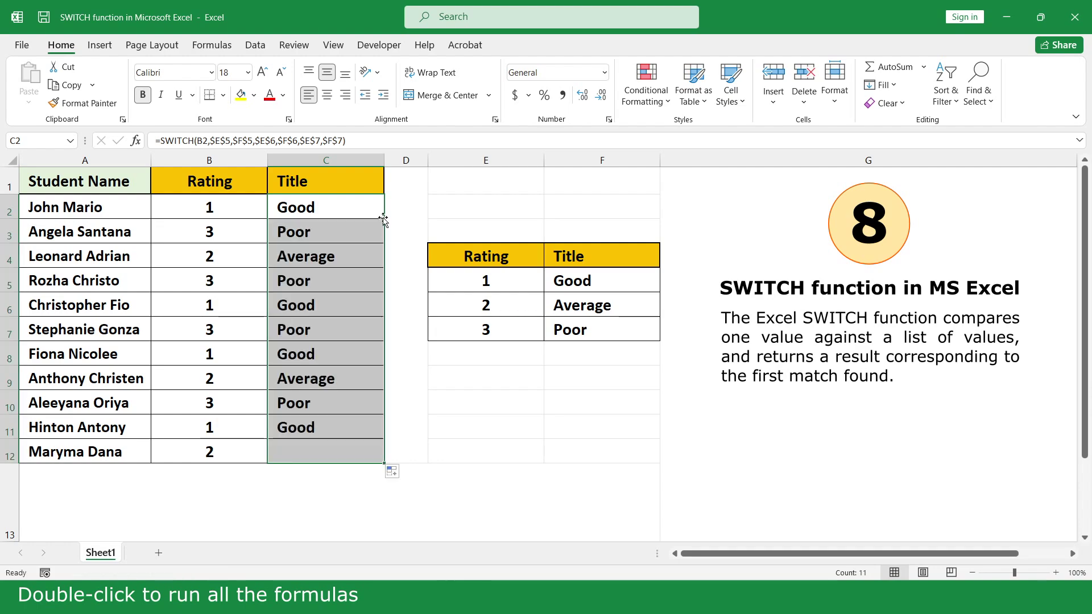
click(358, 180)
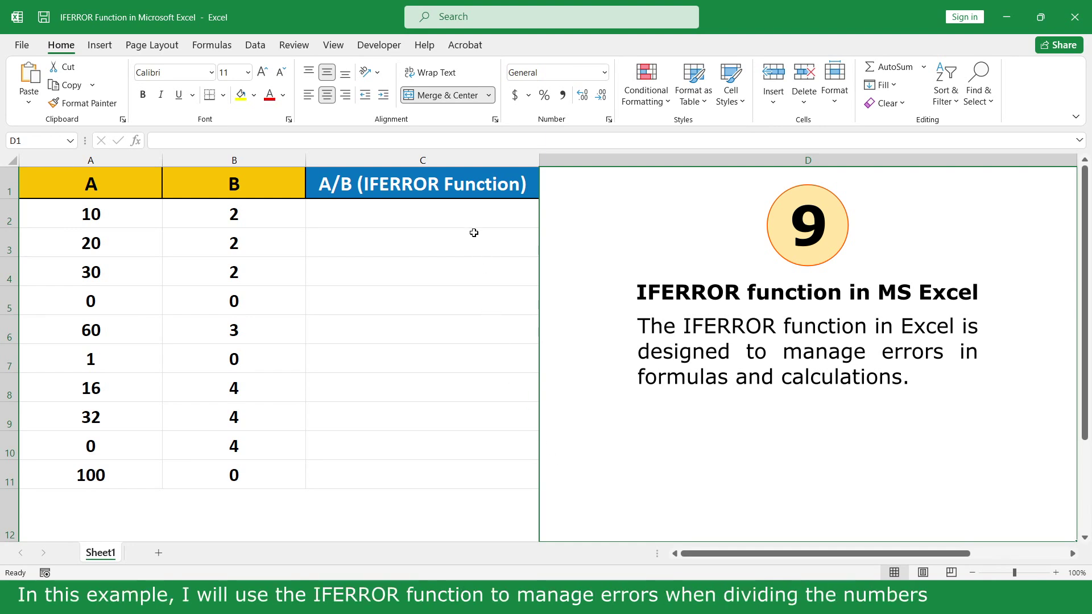
In the IFERROR workbook, divide the first pair of numbers by entering =A2/B2 in C2.
click(468, 214)
text(=)
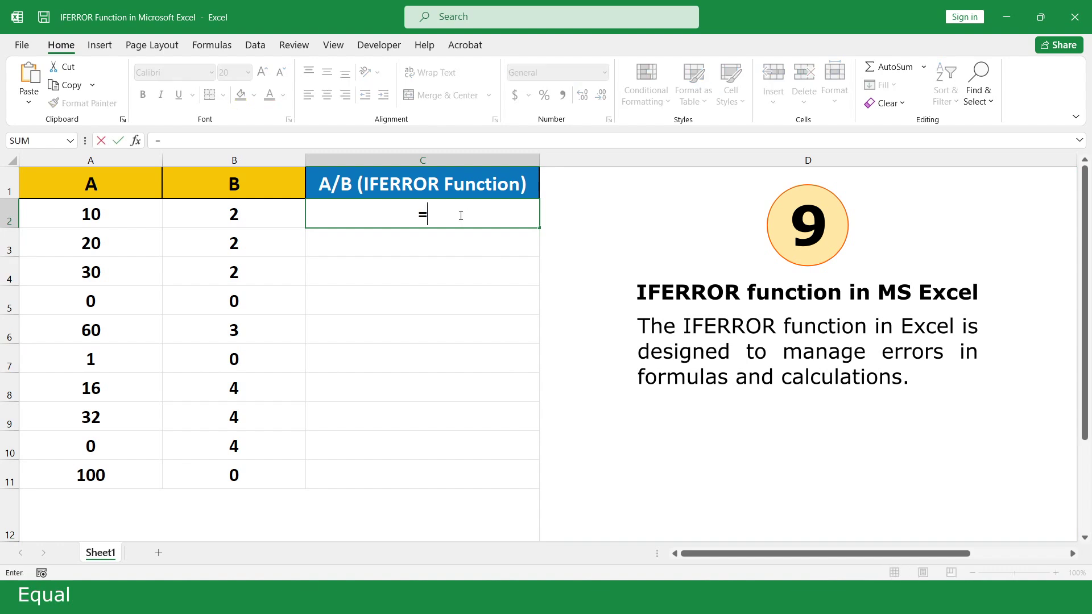
click(115, 214)
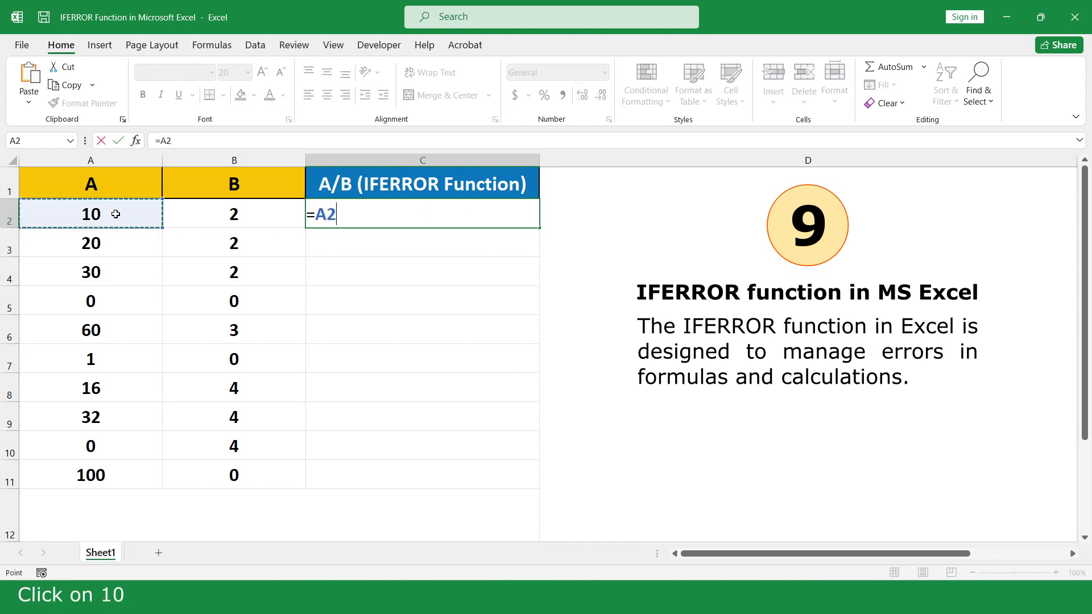
text(/)
click(255, 214)
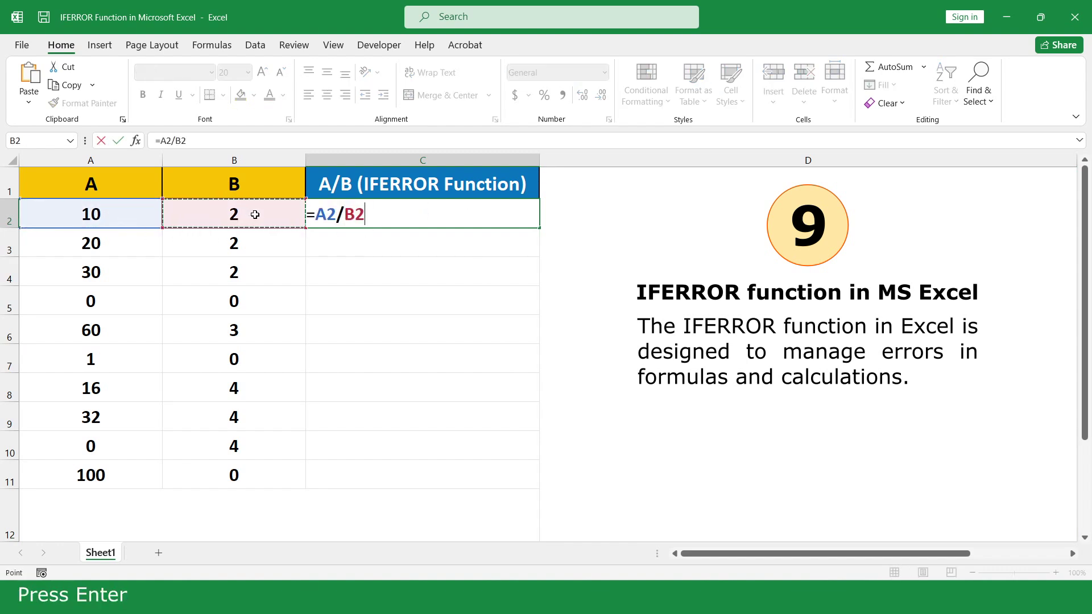
key(Return)
Fill the division formula from C2 down to C11.
click(503, 216)
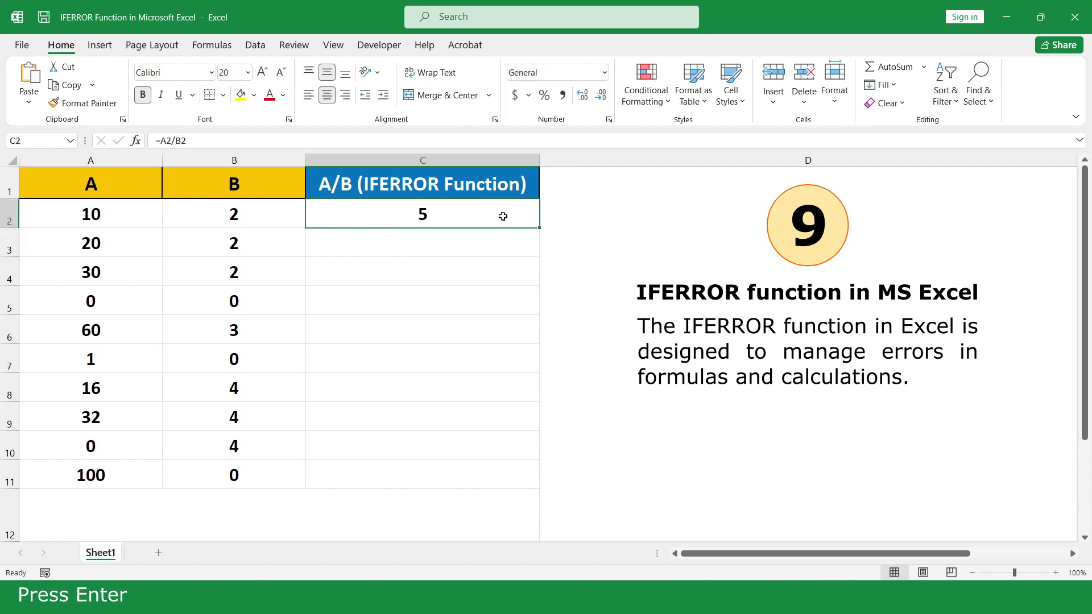
drag(538, 228, 517, 476)
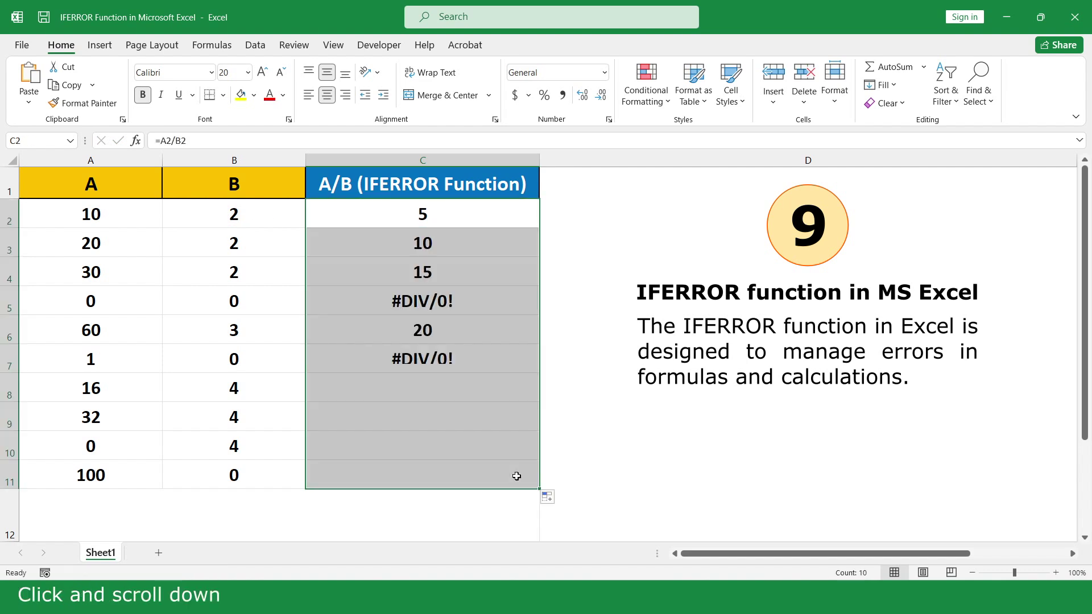
click(504, 495)
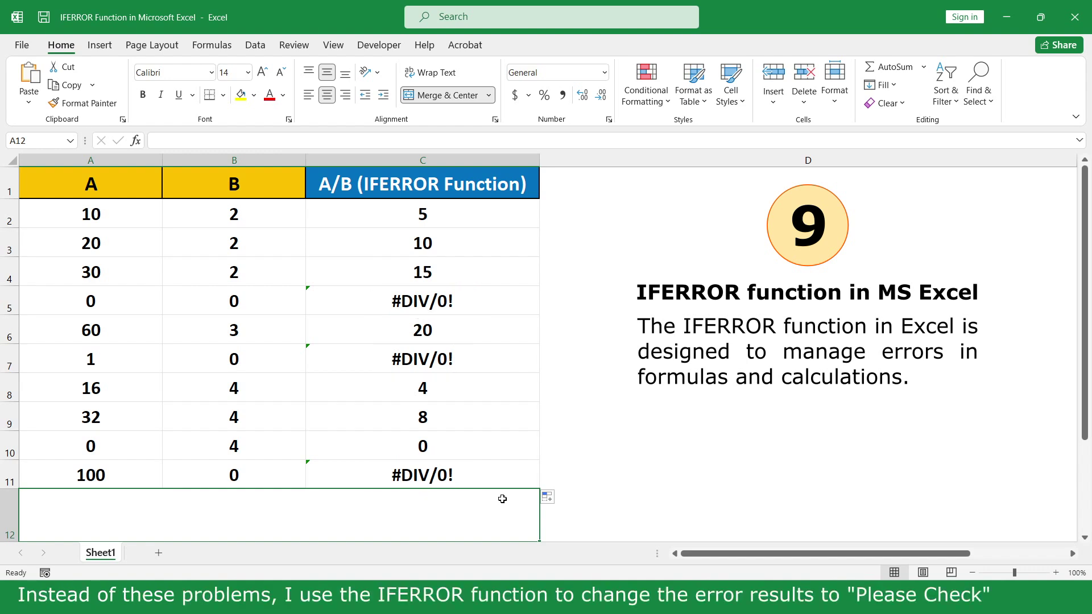
Clear the division results in C2:C11.
drag(475, 220, 485, 475)
key(Delete)
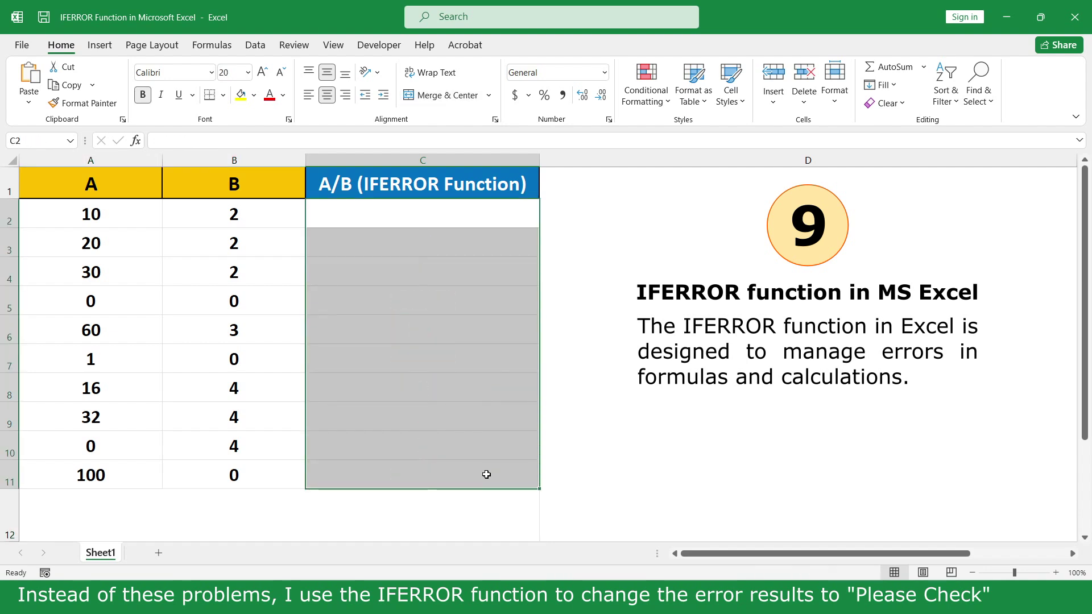
Enter =IFERROR(A2/B2,"Please Check") in C2 to divide the first pair of numbers with an error fallback.
click(483, 213)
double_click(483, 213)
text(=if)
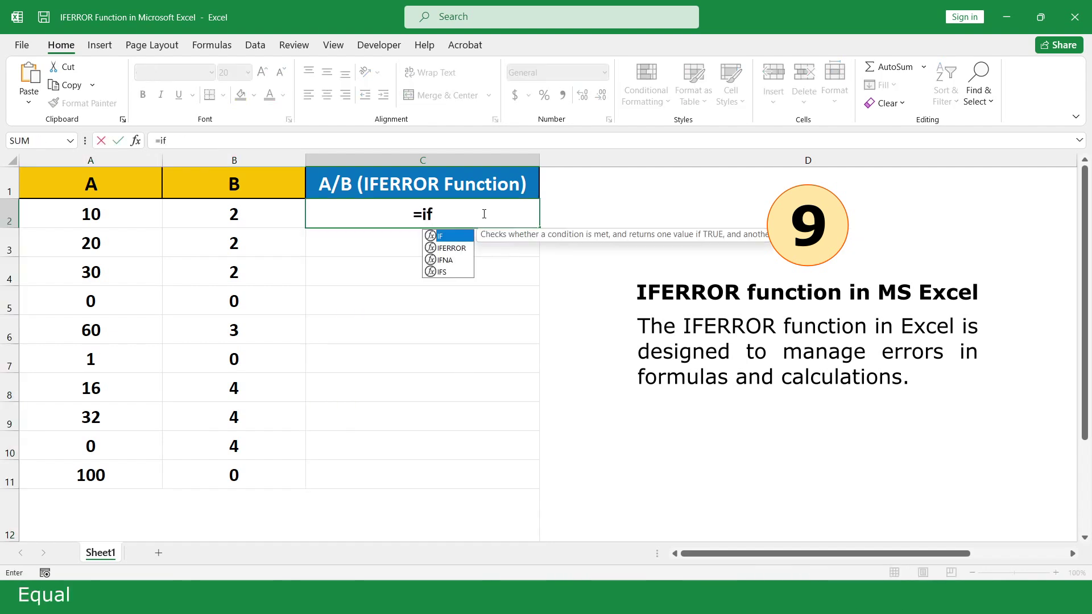
double_click(471, 248)
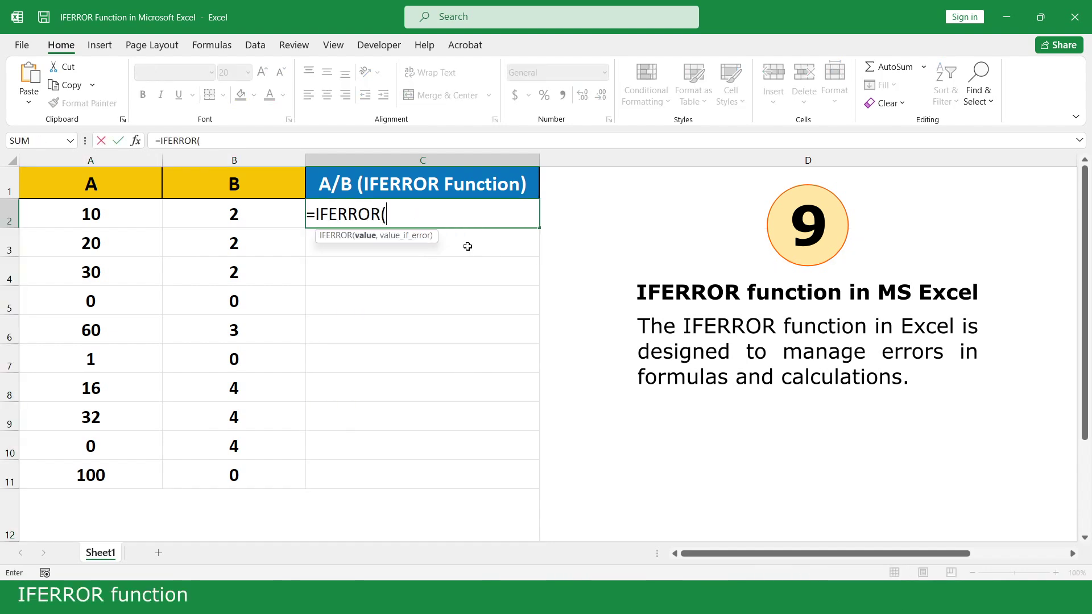
click(116, 213)
text(/)
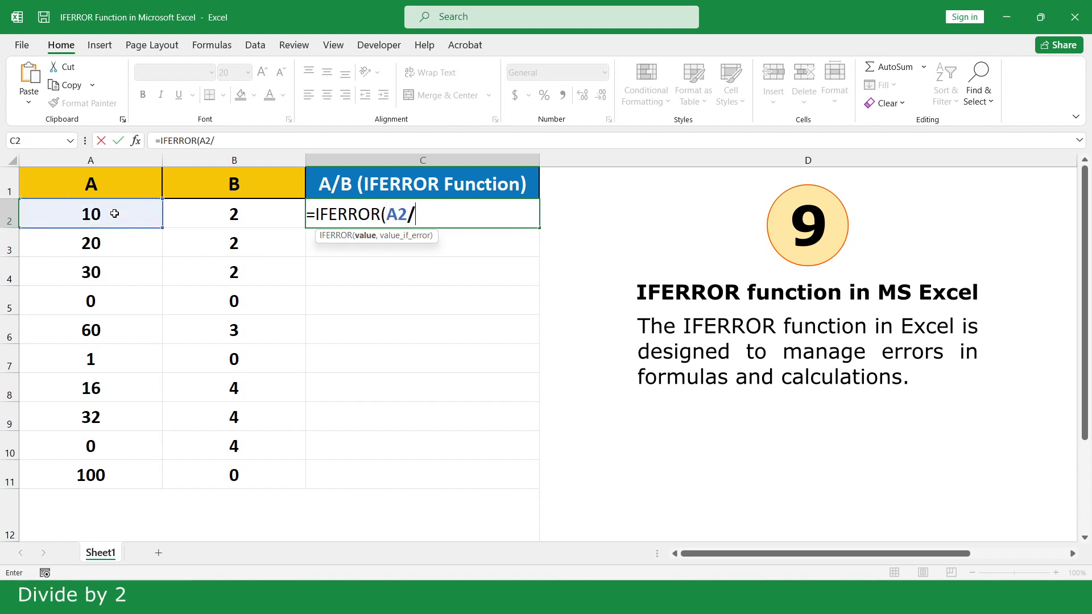
click(249, 215)
text(,)
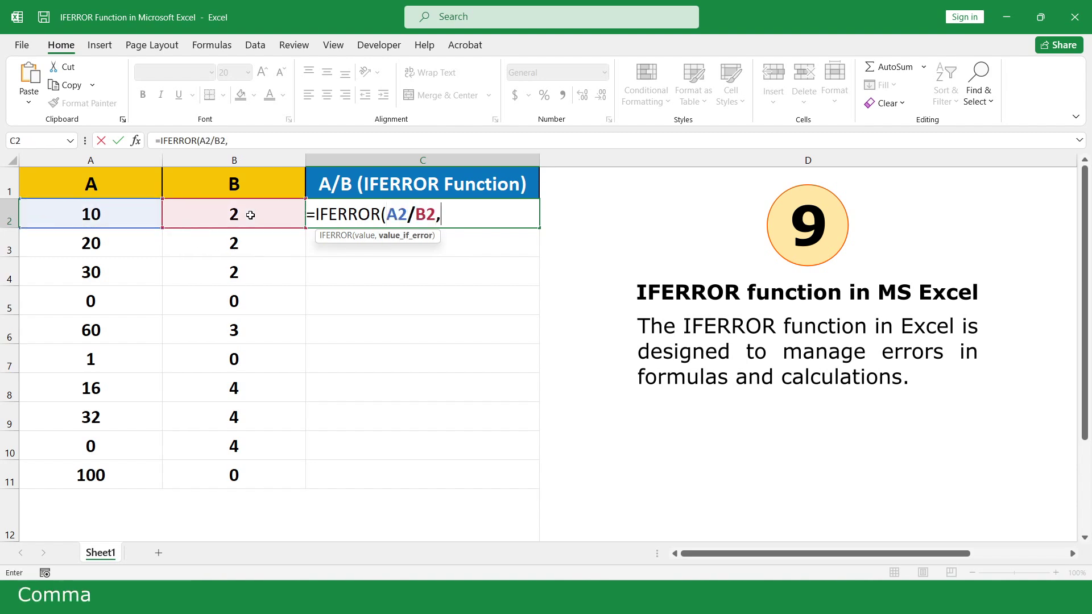
text("Please)
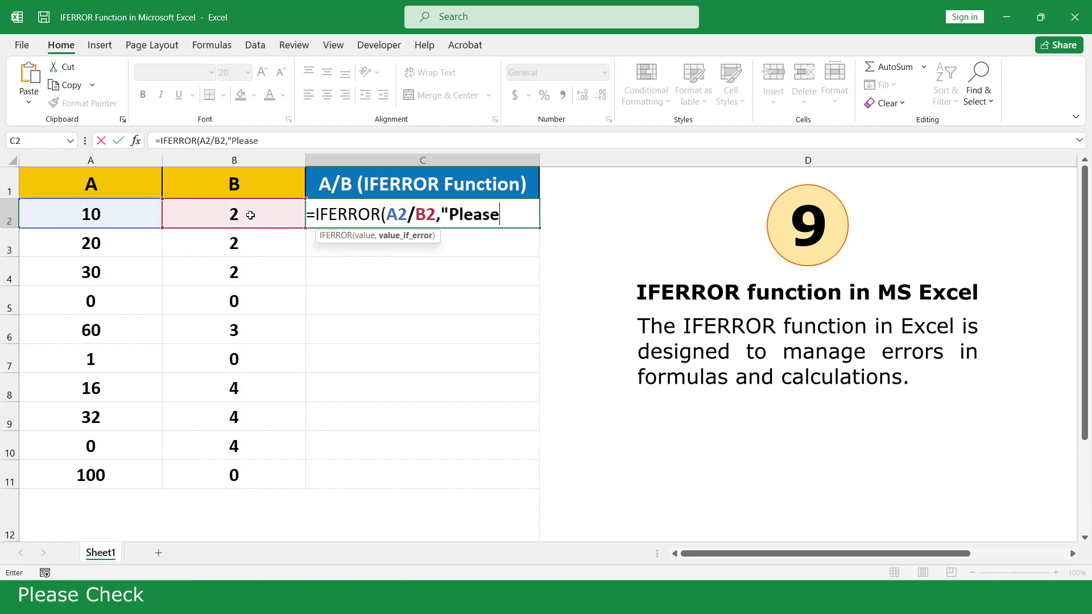
text( Check)
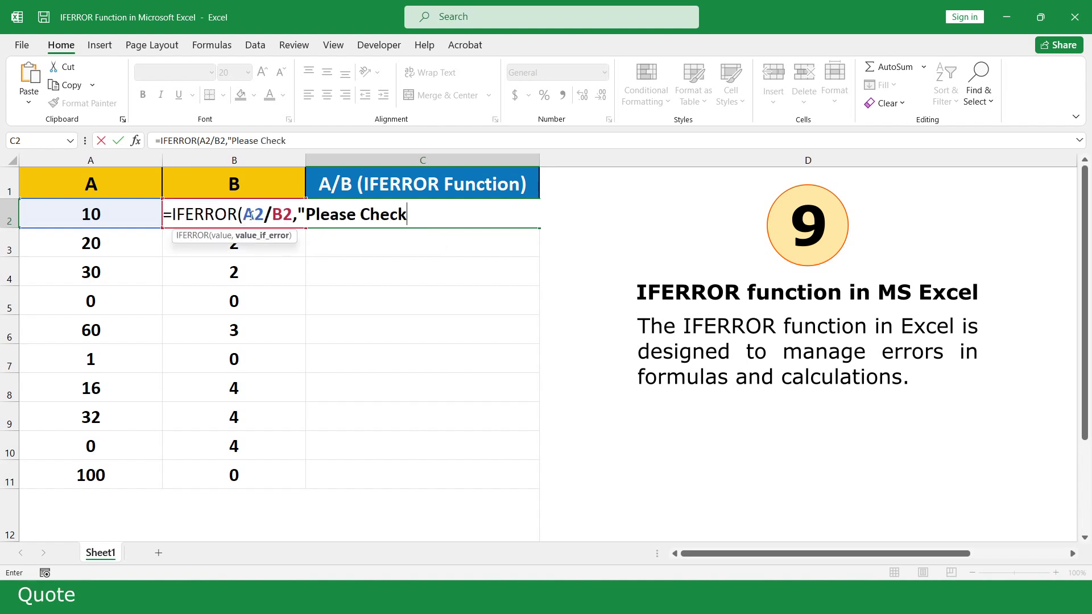
text("))
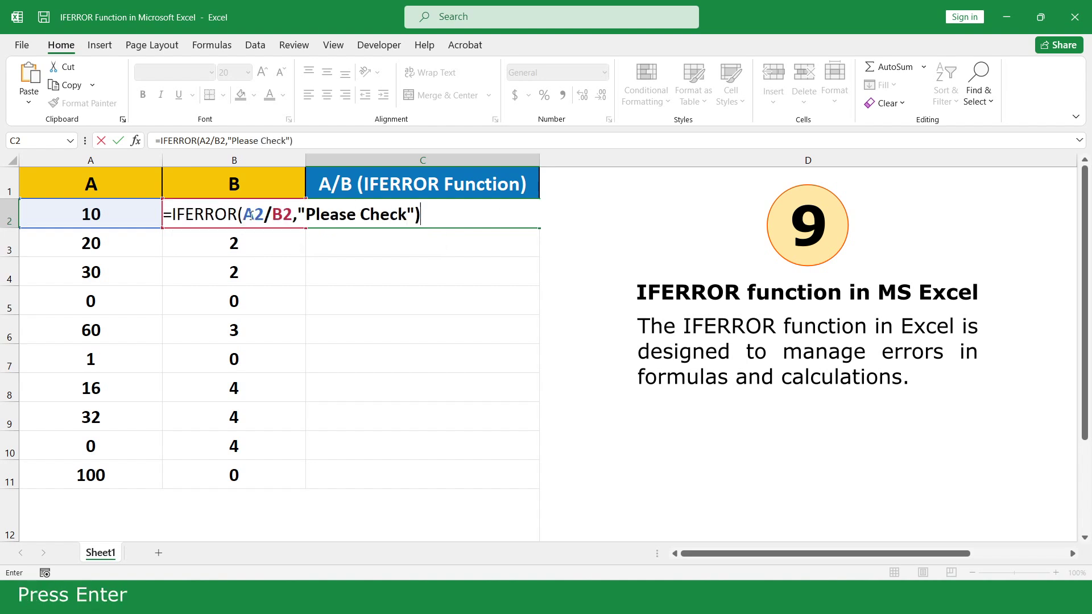
key(Return)
Fill the IFERROR formula from C2 down to C11.
click(519, 213)
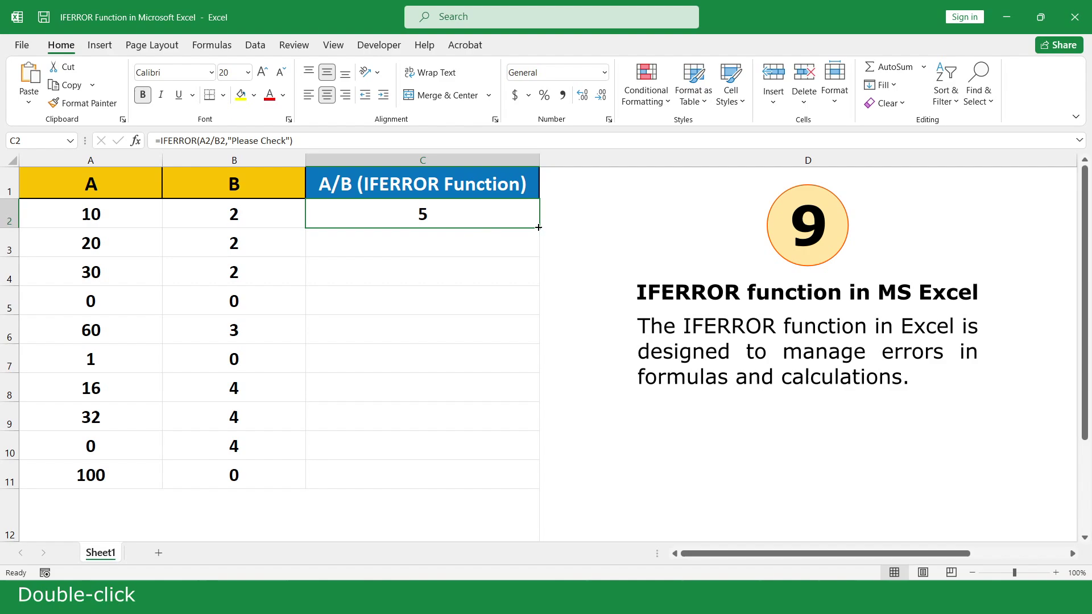
double_click(538, 228)
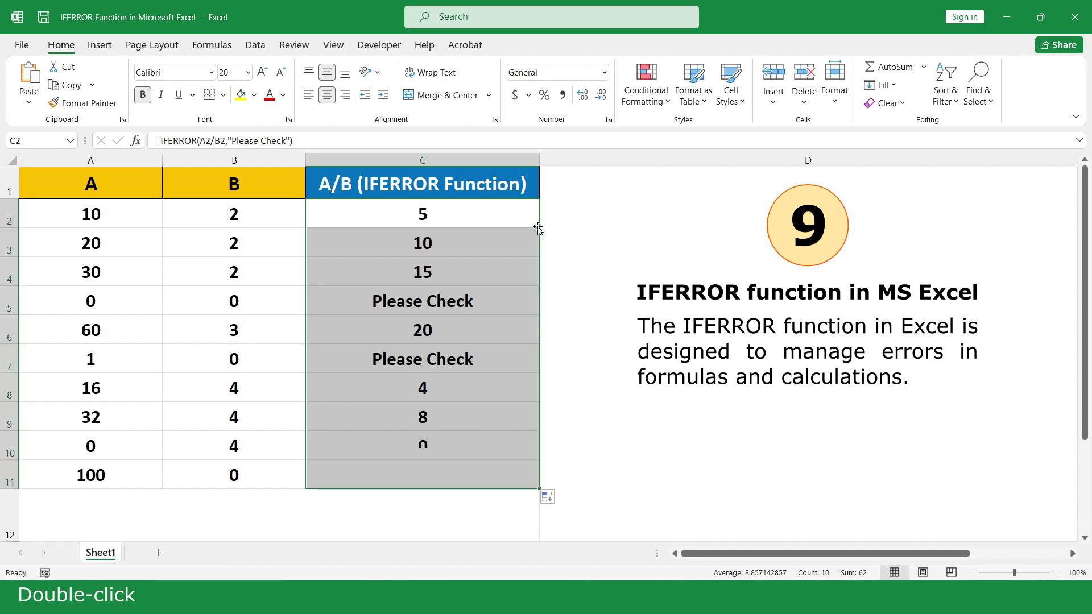
click(532, 184)
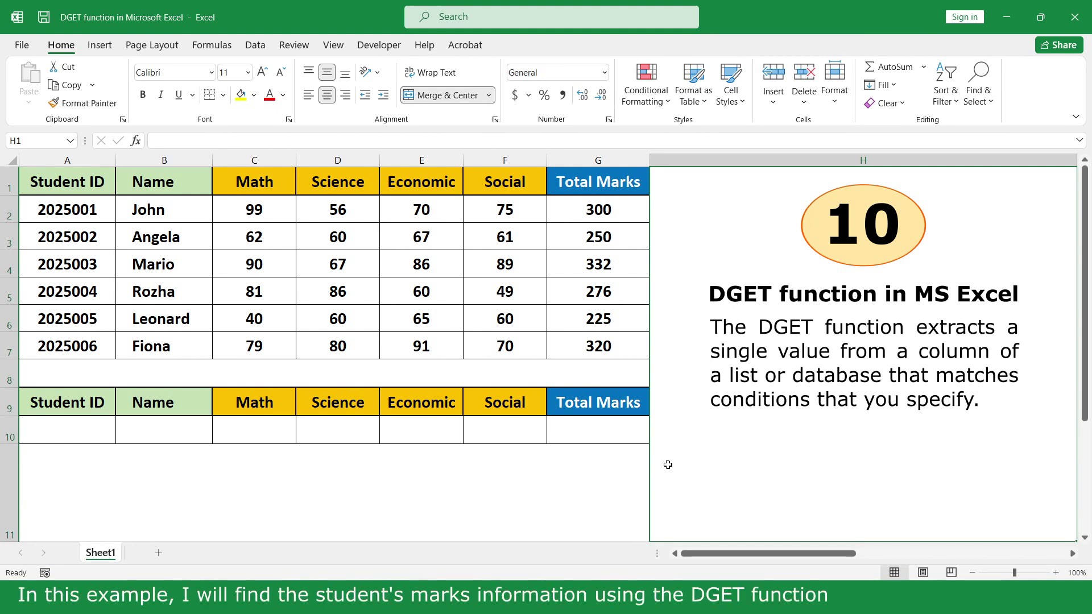
In the DGET workbook, start a DGET formula in B10 with the absolute range $A$1:$G$7 as its database.
click(192, 433)
text(=dg)
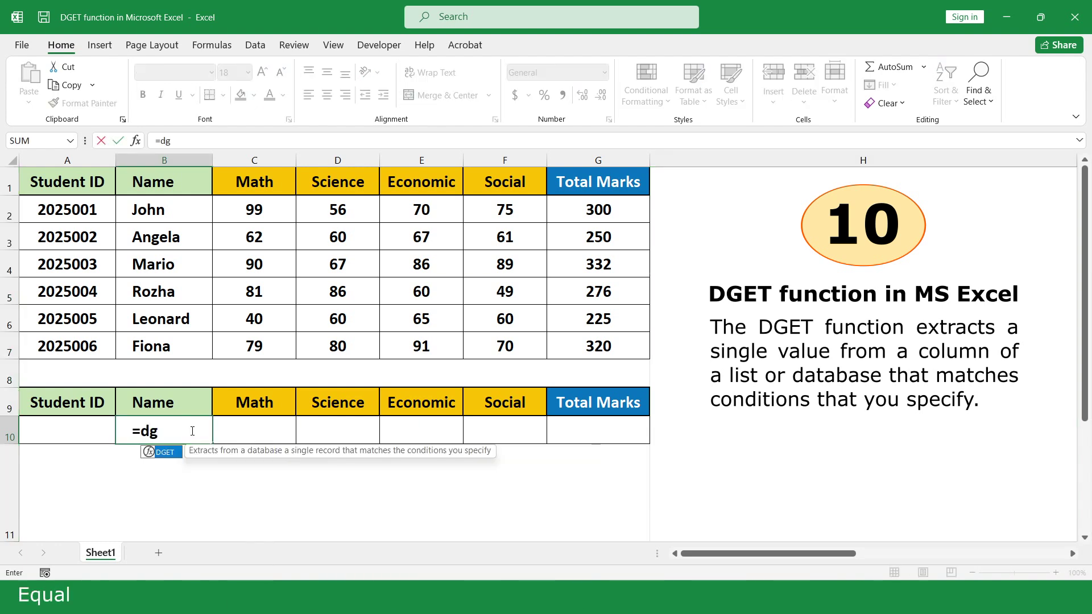
double_click(165, 453)
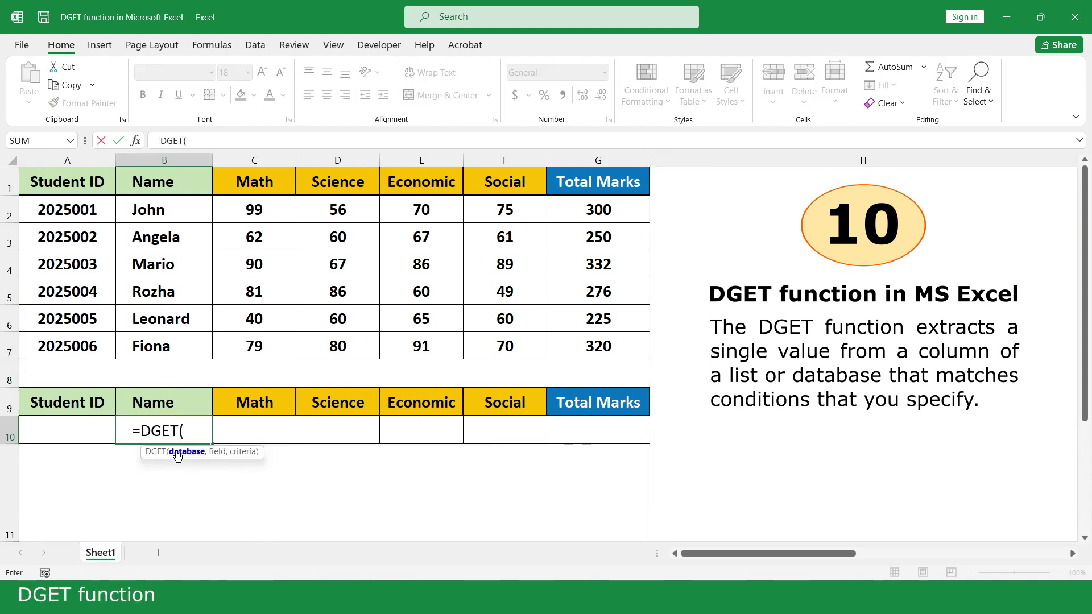
drag(63, 182, 630, 347)
text(,)
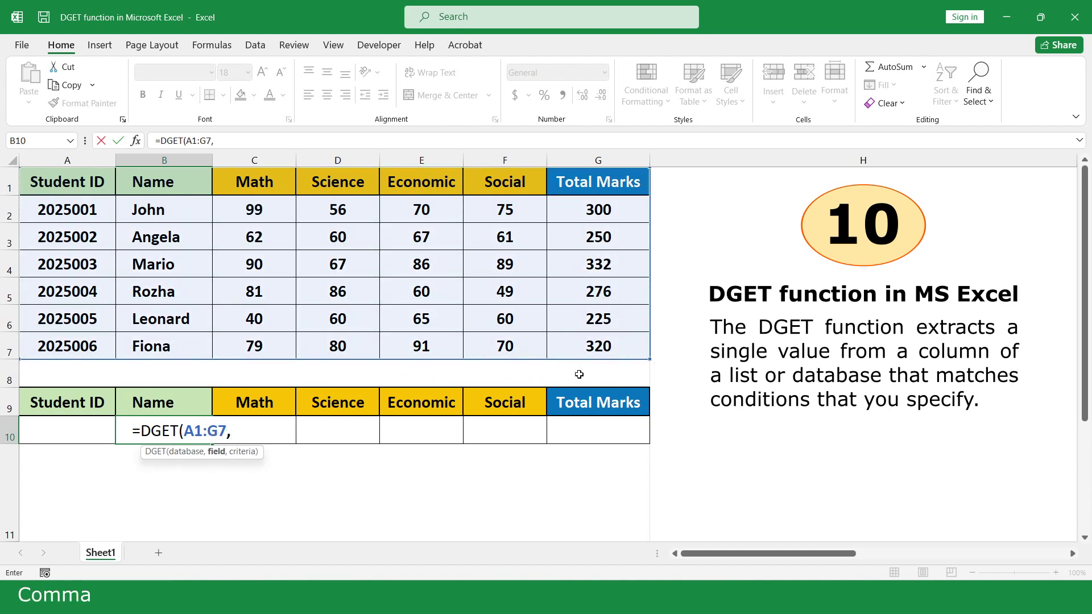
drag(185, 430, 227, 431)
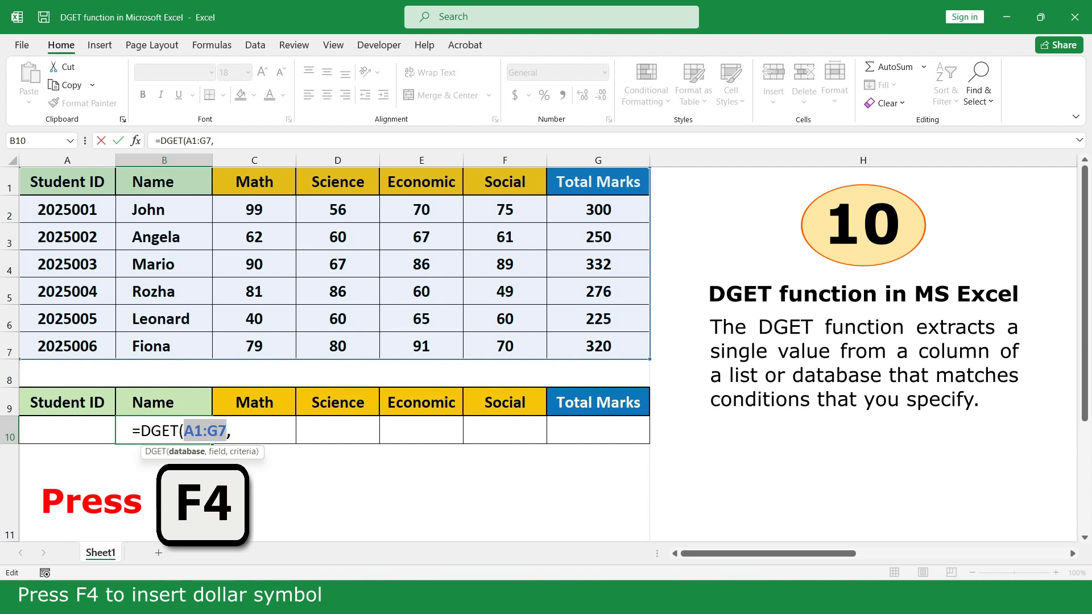
key(F4)
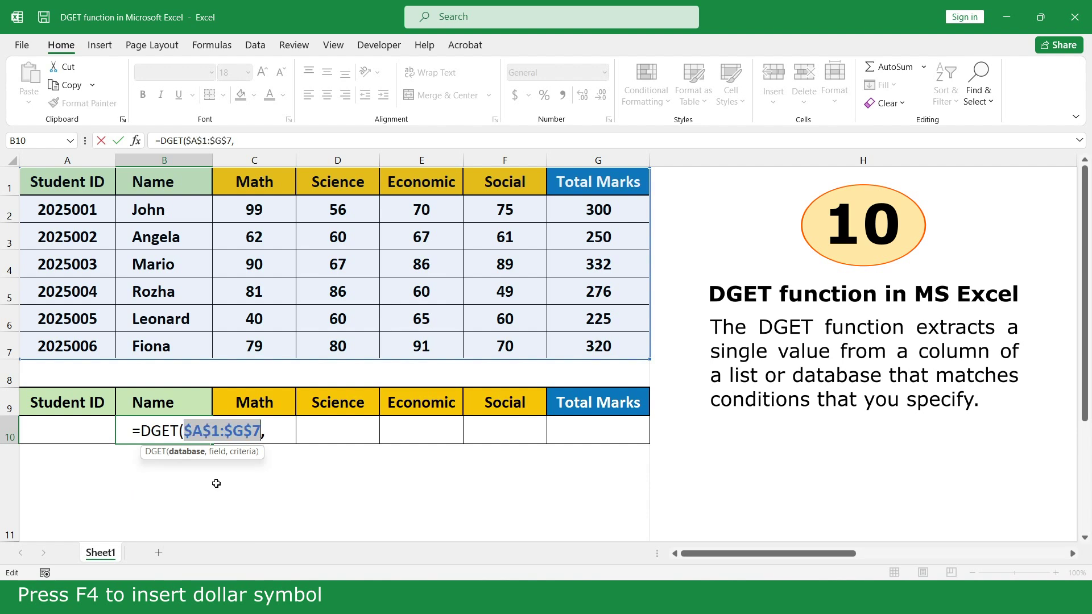
click(283, 432)
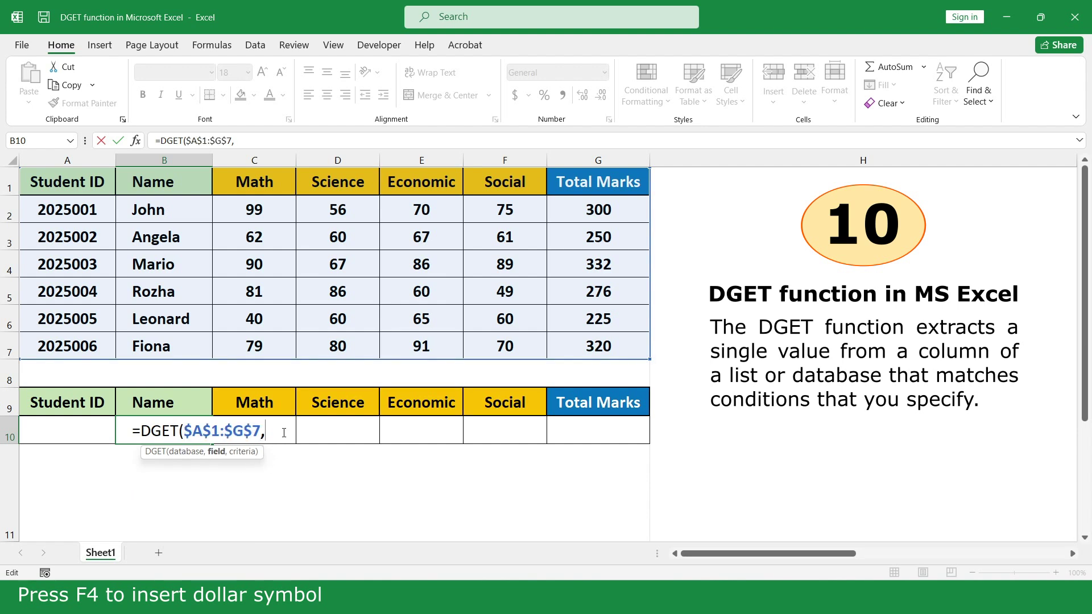
Complete the DGET formula in B10 with B9 as the field and the absolute range $A$9:$A$10 as the criteria.
click(186, 402)
text(,)
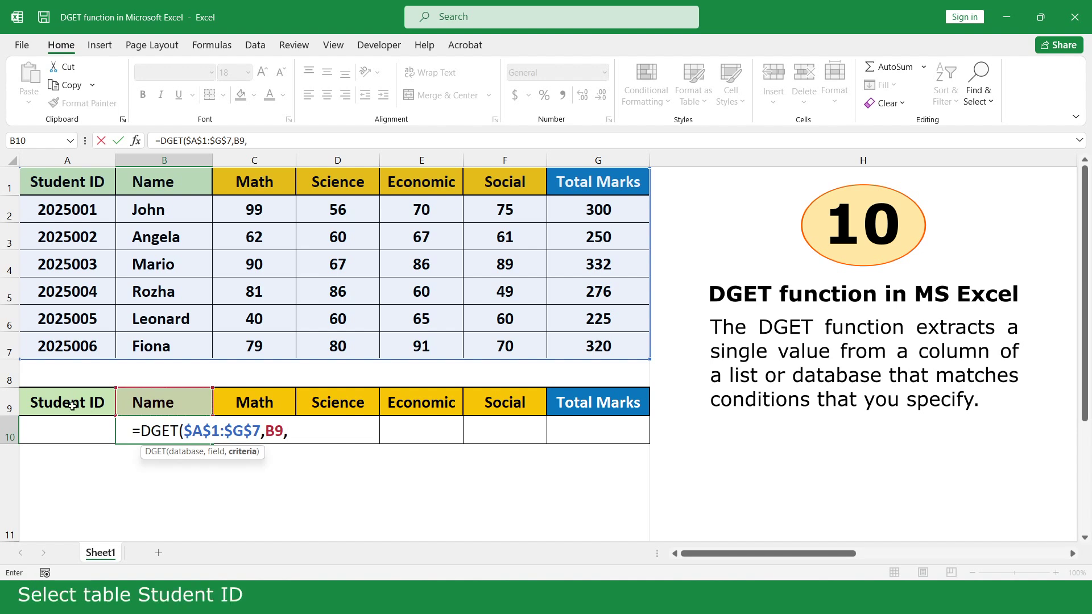
drag(67, 402, 71, 430)
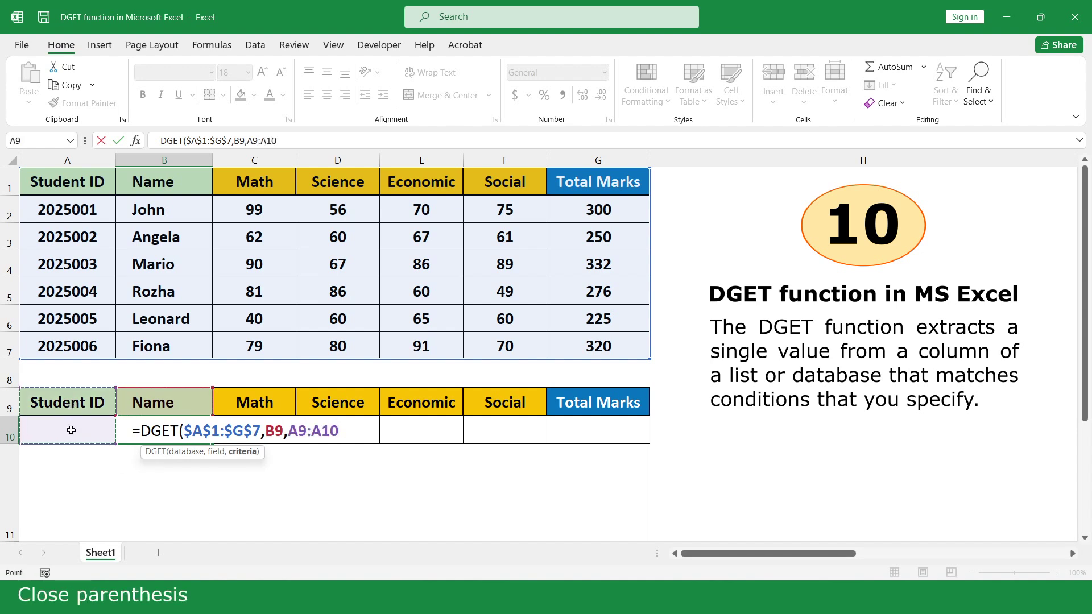
text())
drag(288, 431, 340, 431)
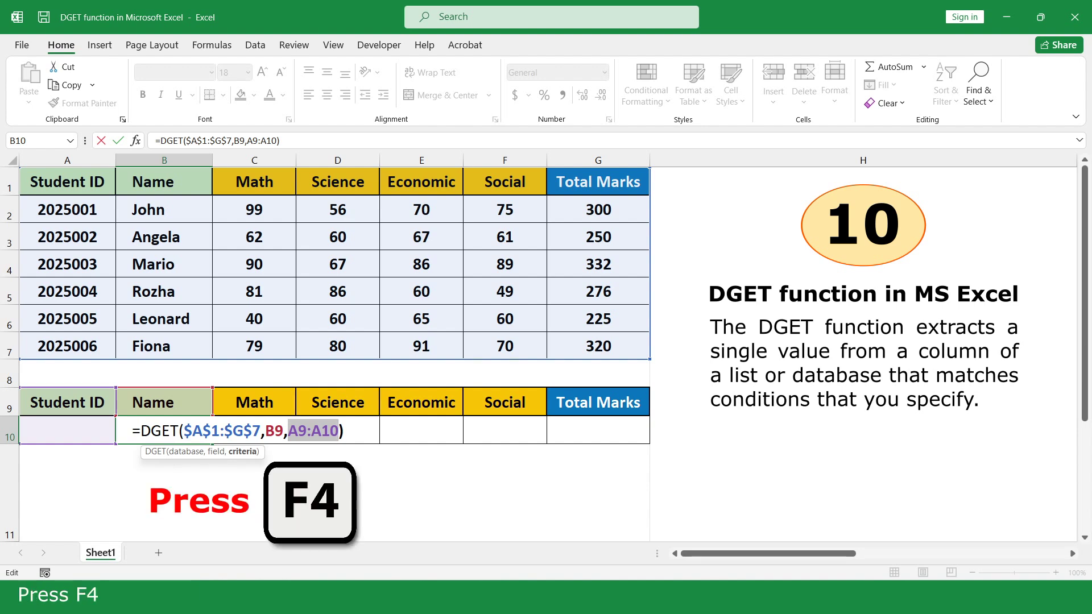
key(F4)
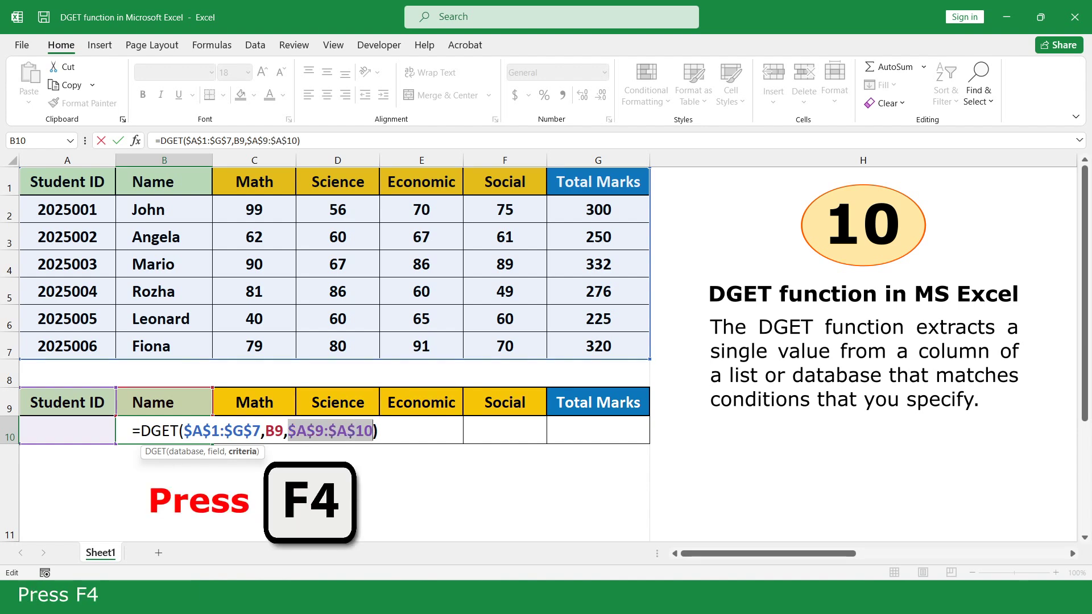
click(395, 432)
key(Return)
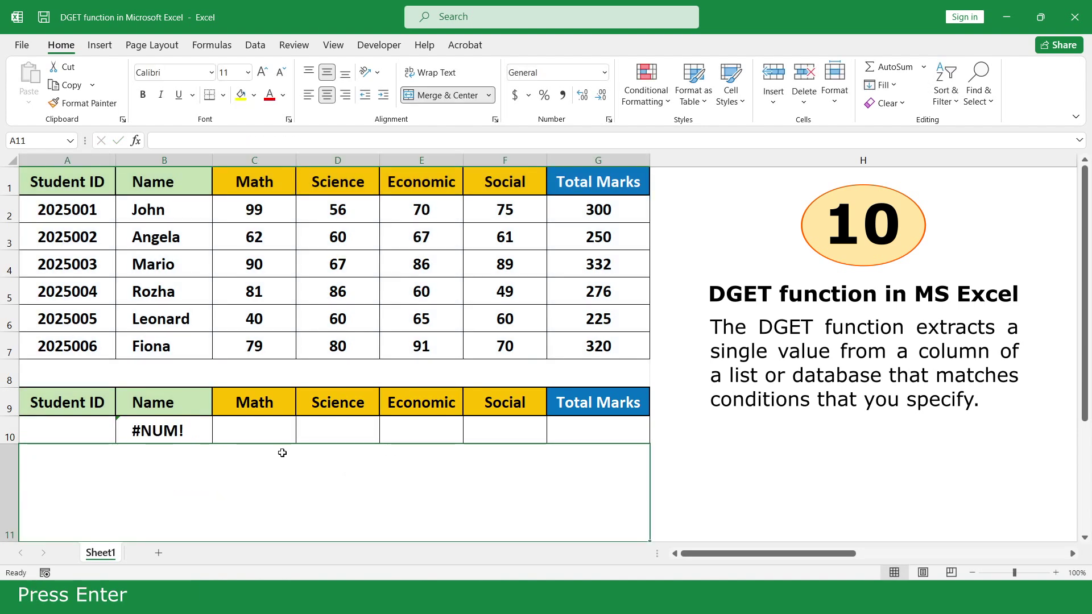
Enter the first student's ID in A10 and fill the DGET formula from B10 across to G10.
click(101, 431)
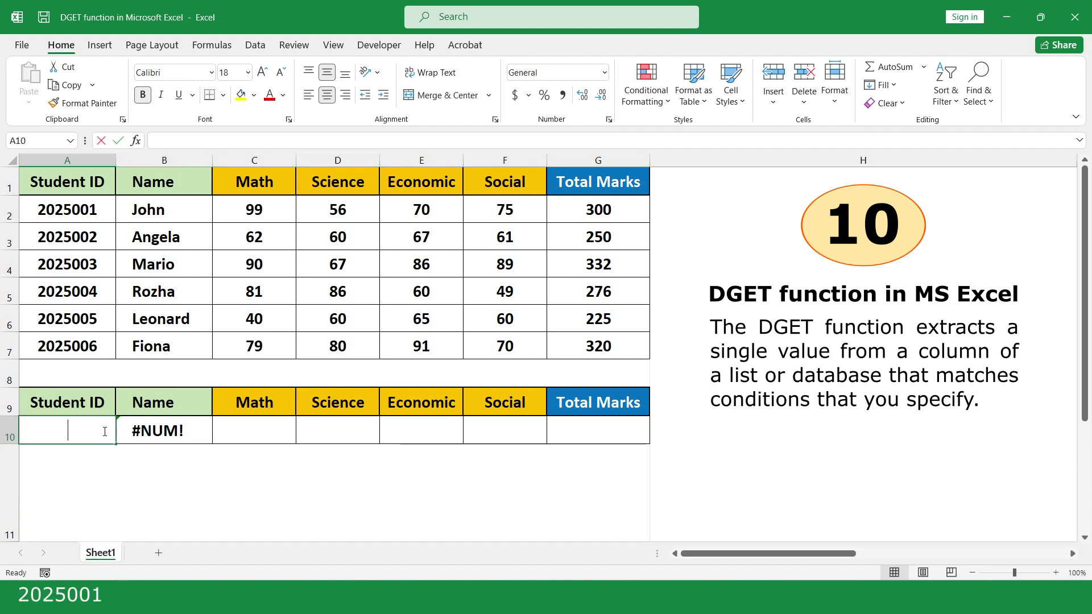
text(2025001)
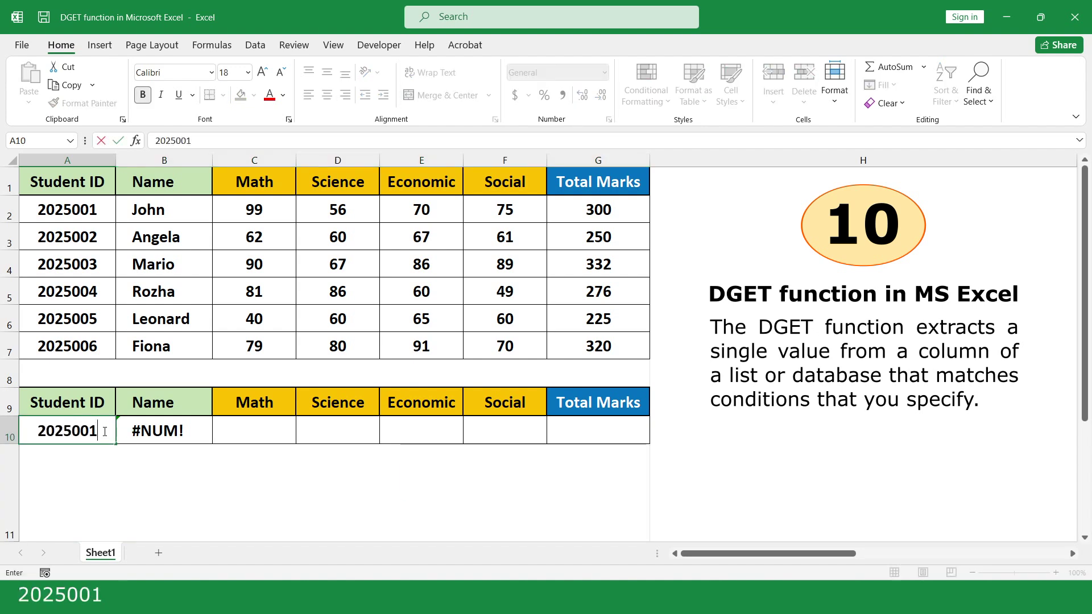
key(Return)
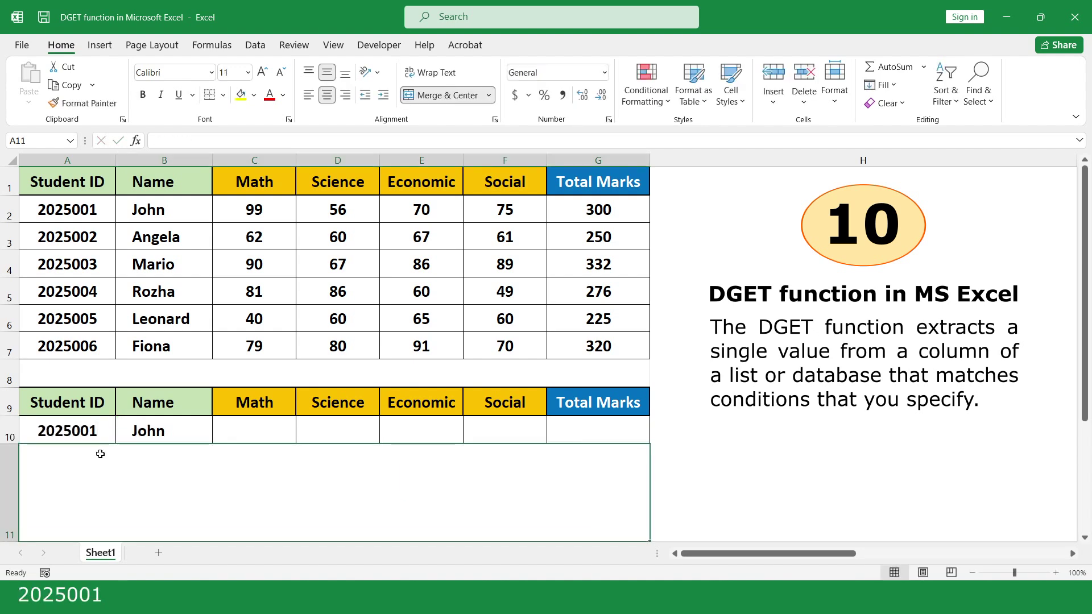
click(192, 431)
drag(212, 444, 636, 435)
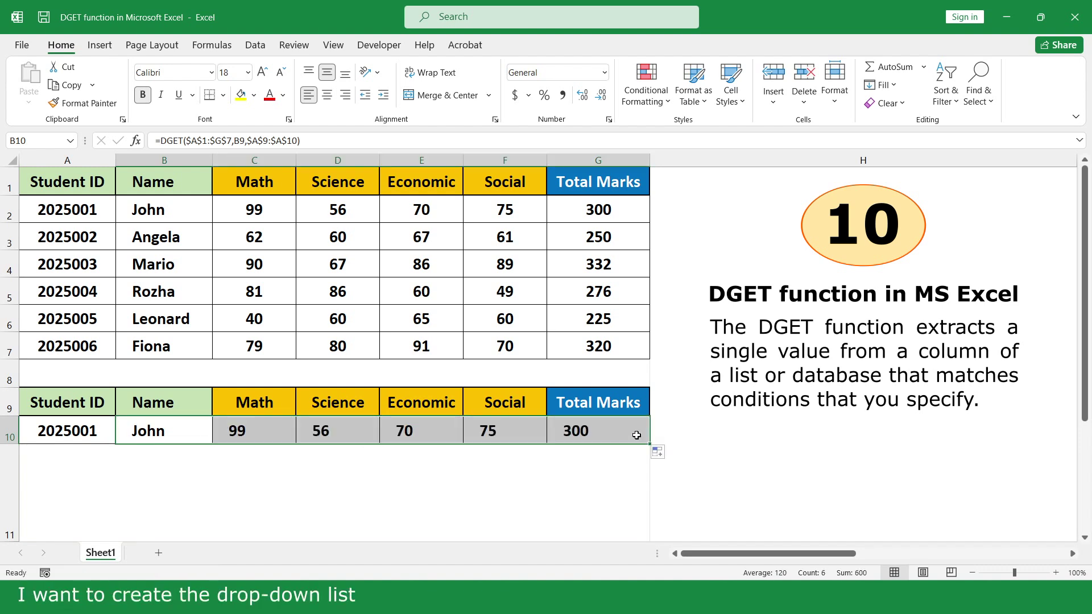
Add List data validation to A10 with the student IDs in =$A$2:$A$7 as its source.
click(105, 432)
click(255, 45)
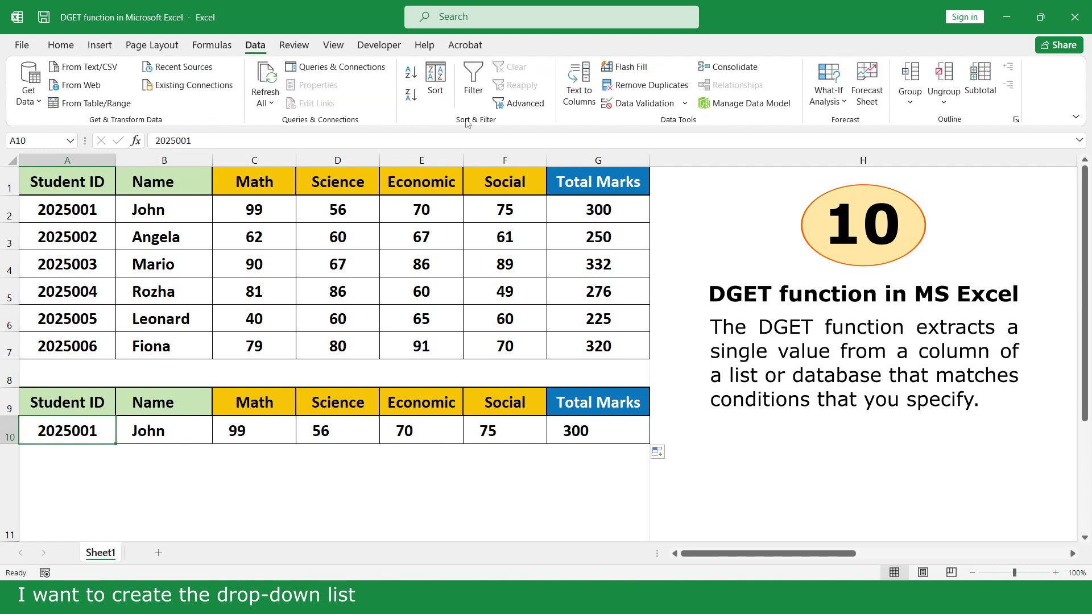
click(629, 103)
click(815, 266)
click(781, 308)
click(767, 323)
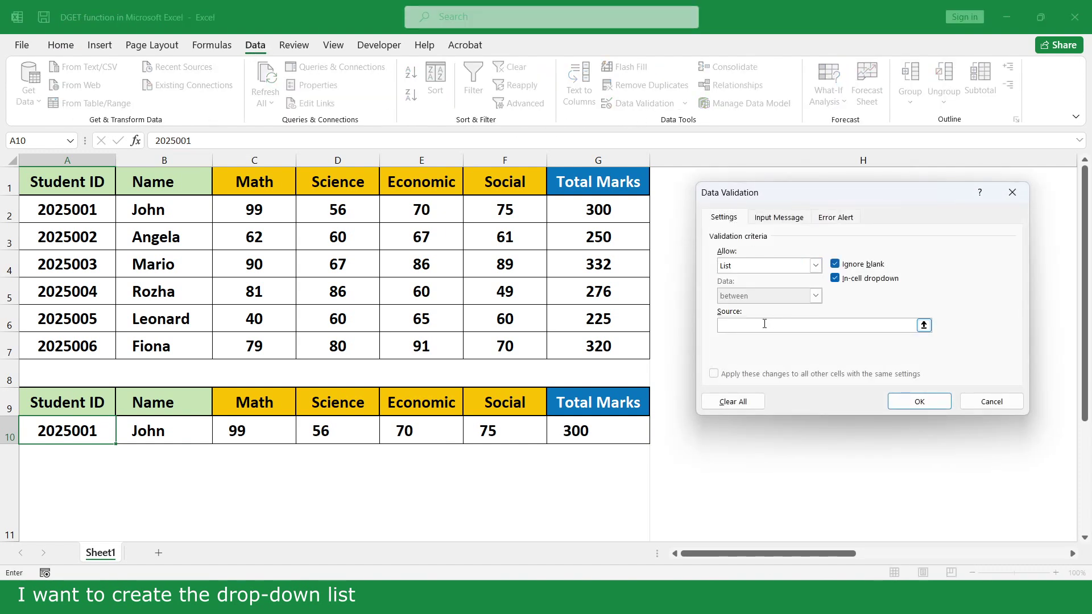
drag(79, 209, 83, 346)
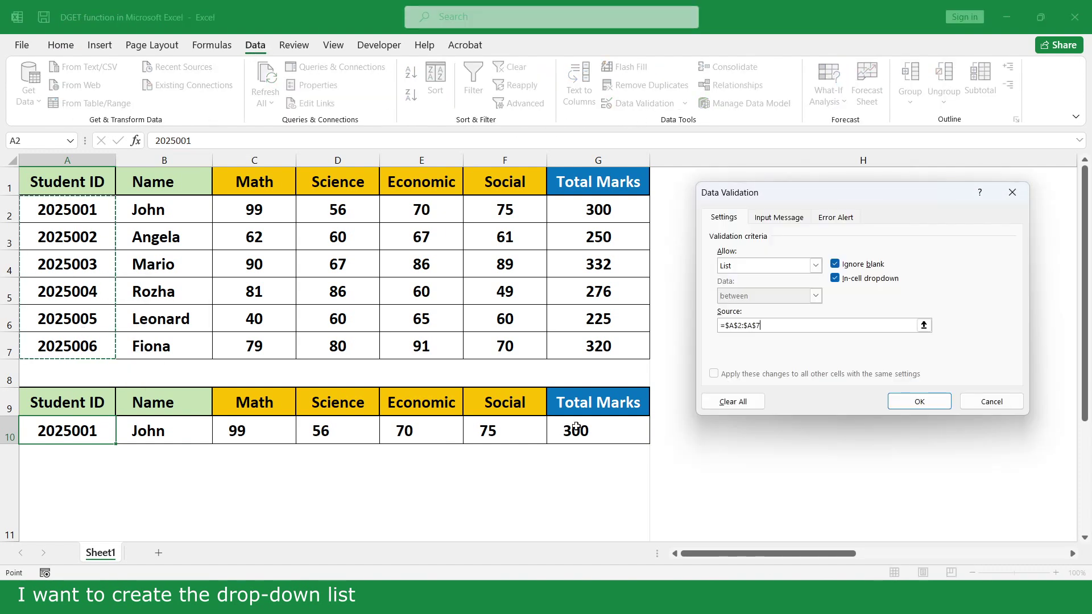
click(907, 401)
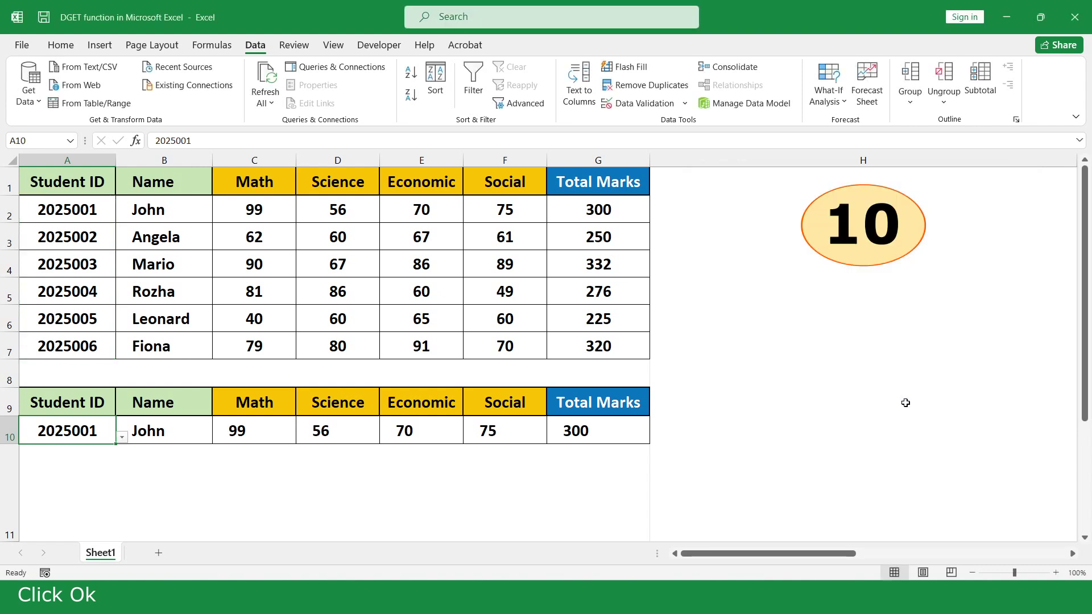
Try different student IDs from the drop-down list in A10, finishing with the fifth student's ID.
click(122, 438)
click(91, 459)
click(122, 438)
click(90, 489)
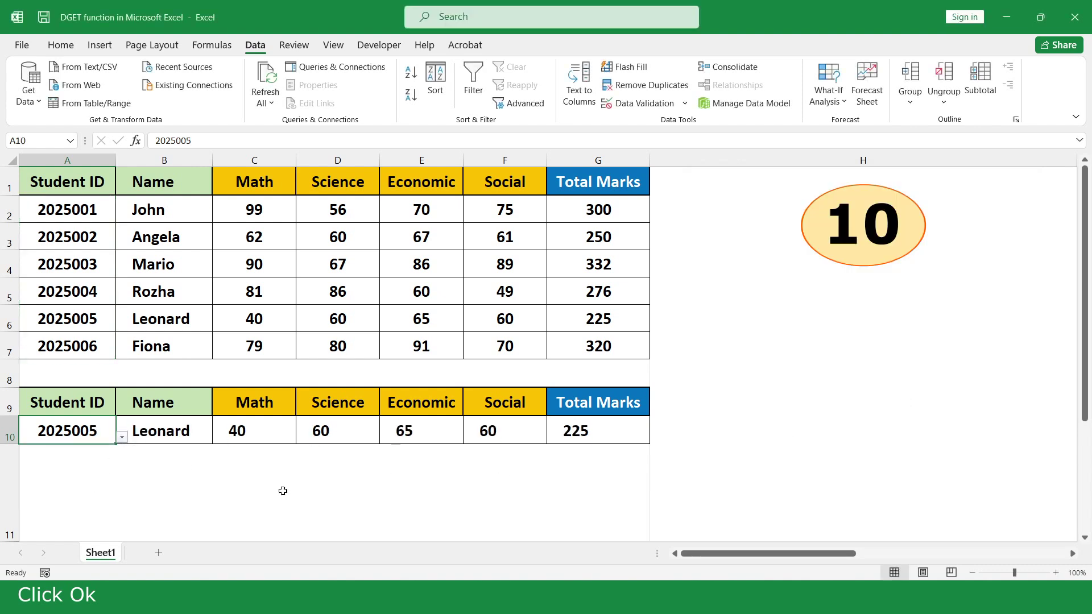
click(663, 474)
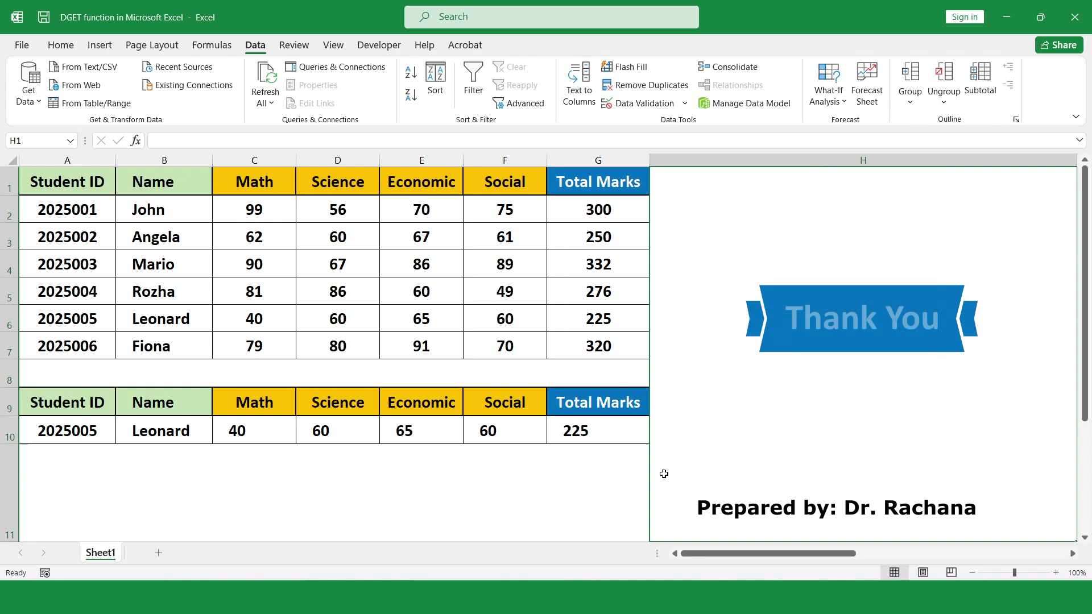